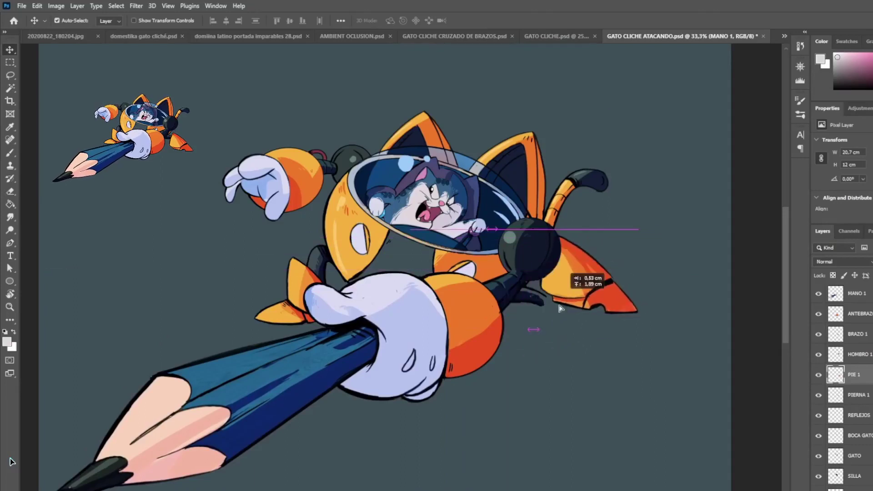
Step: Nudge the helmet and ears piece into place, then select the MANO 2 glove layer
mouse_move(526, 202)
left_mouse_down()
mouse_move(488, 222)
mouse_move(372, 179)
left_mouse_up()
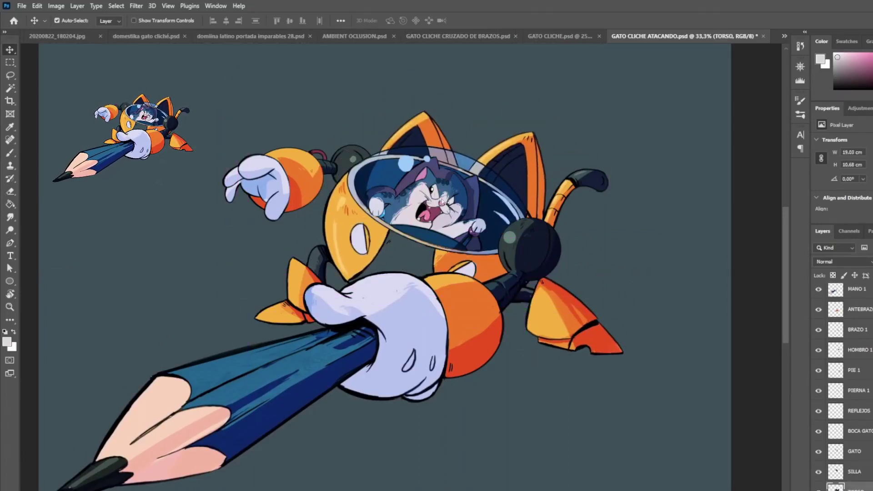
left_click(268, 191)
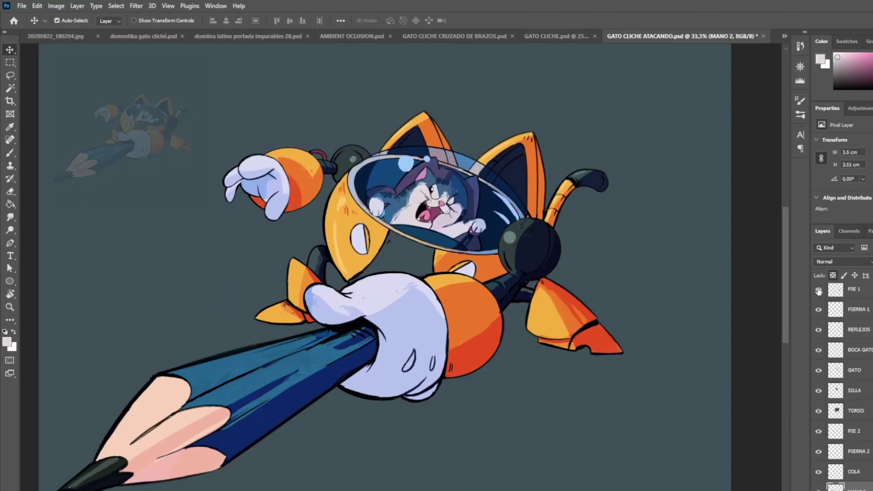
scroll(869, 453, "up", 1)
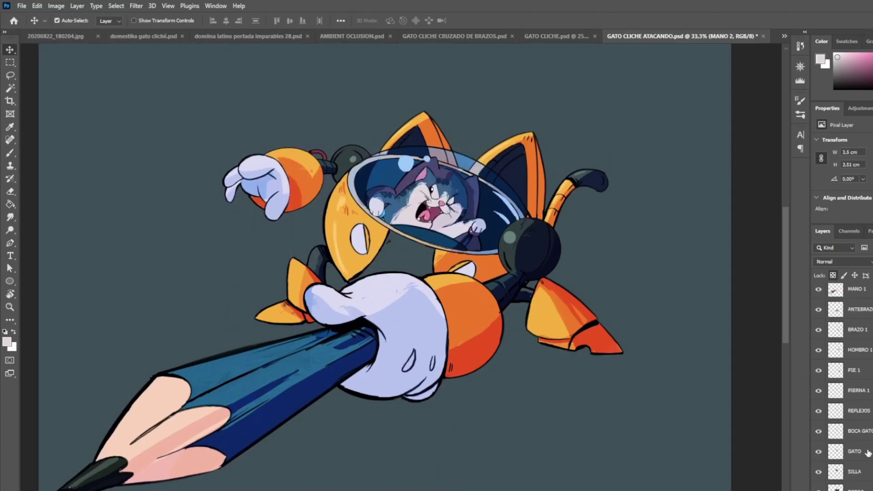
scroll(869, 454, "up", 3)
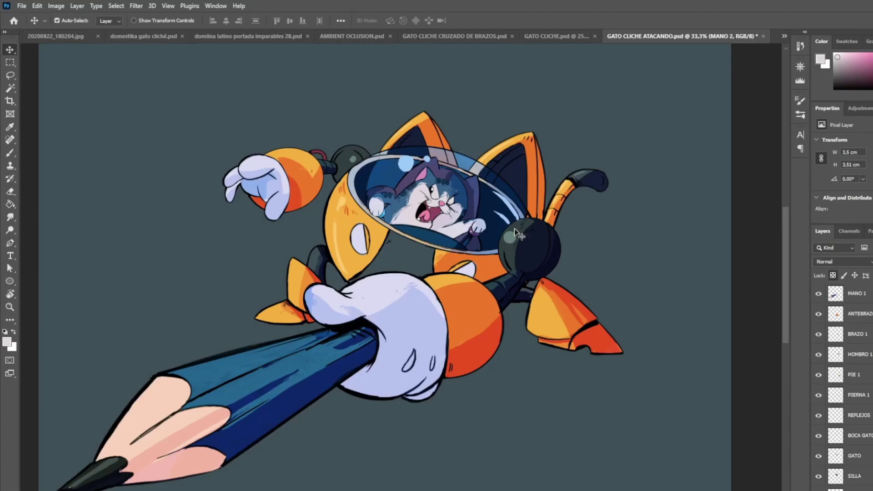
Step: Nudge the GATO cat up and left and move the BOCA GATO mouth into place
scroll(444, 180, "up", 1)
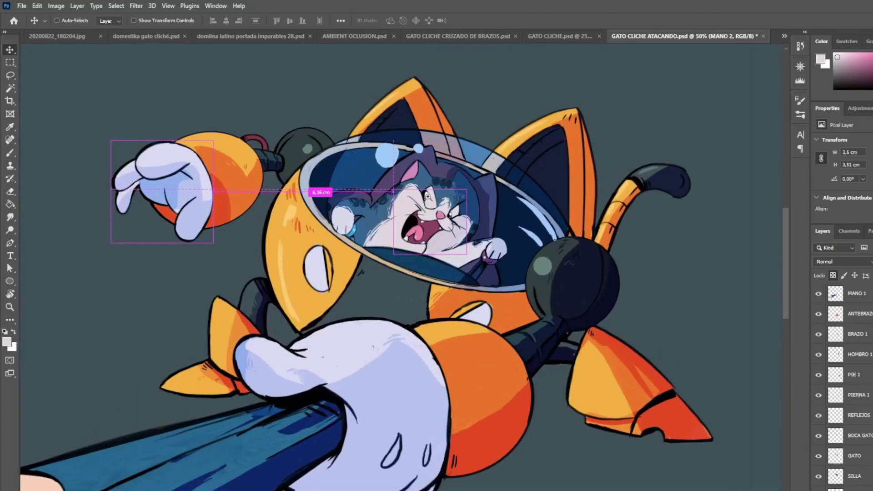
left_click_drag(425, 197, 423, 196)
key("ctrl")
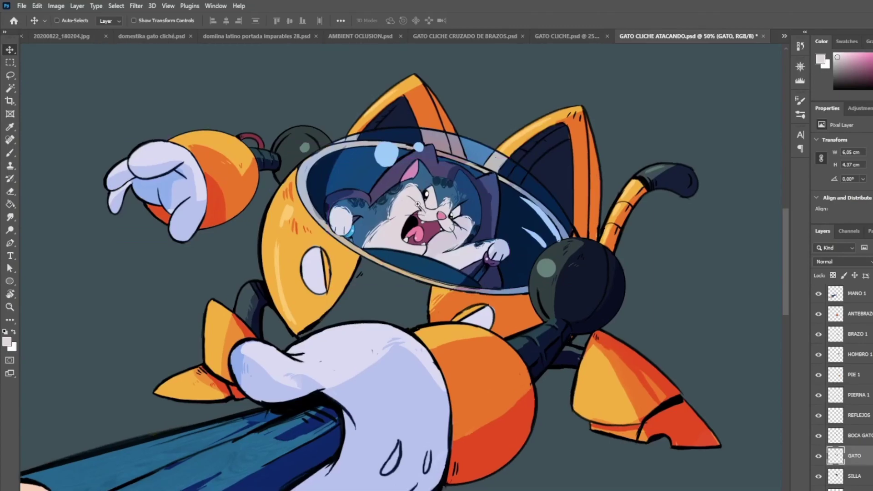
scroll(417, 204, "up", 3)
left_click_drag(421, 207, 426, 183)
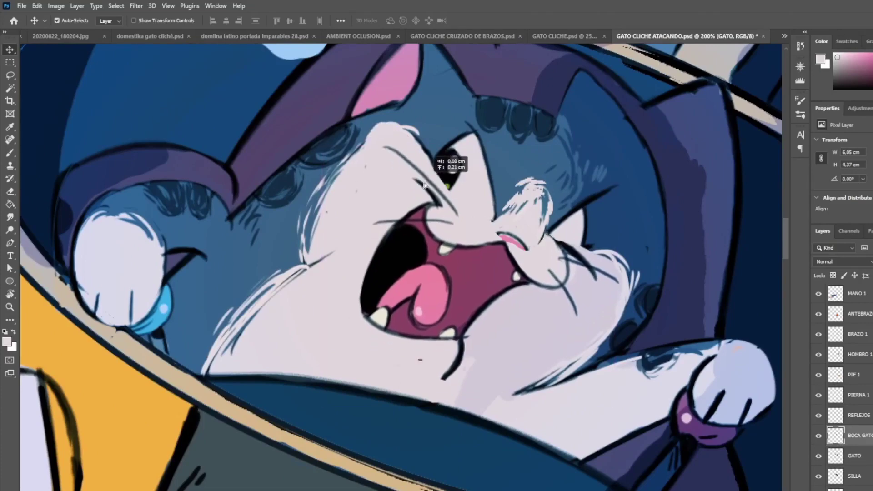
scroll(410, 217, "down", 4)
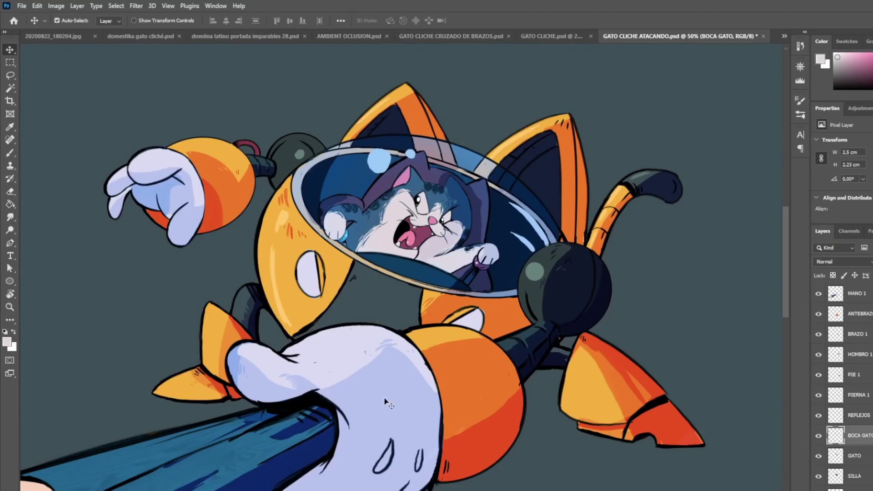
Step: Shift the small MANO 2 glove arm slightly into position beside the helmet
left_click_drag(386, 402, 386, 296)
scroll(386, 296, "down", 1)
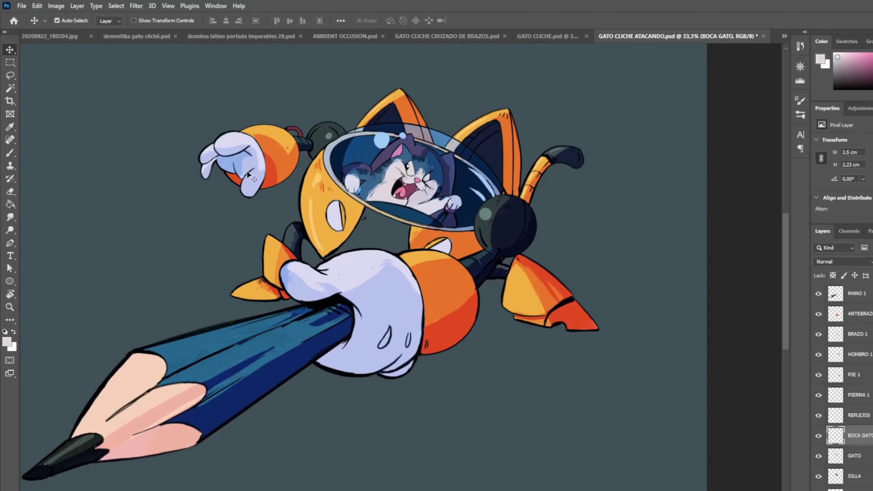
left_click_drag(253, 164, 250, 163)
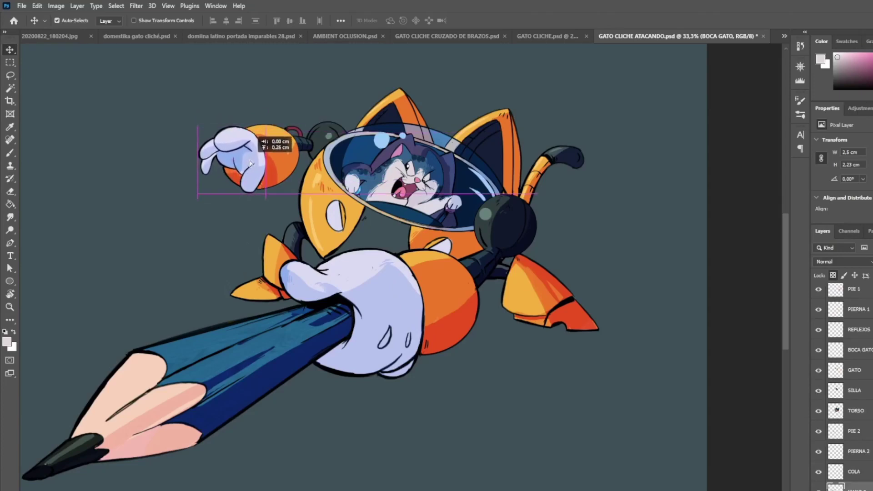
left_click_drag(250, 162, 280, 160)
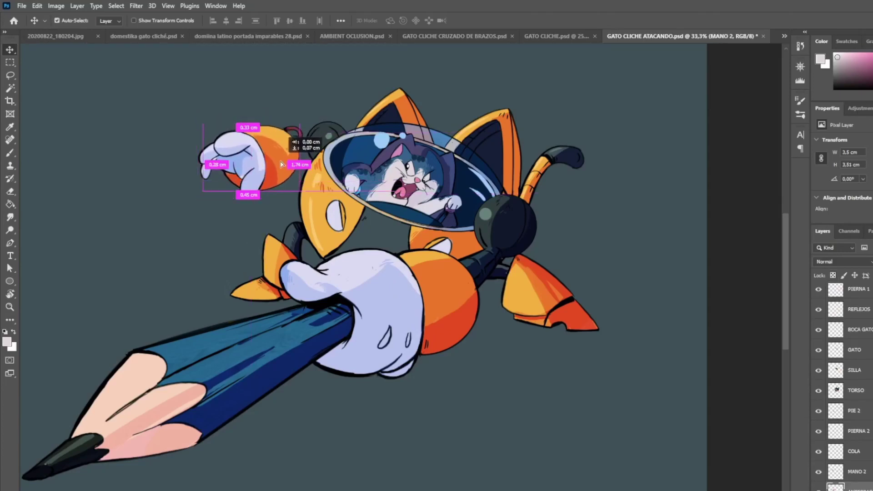
Step: Free-transform HOMBRO 2, test a rotation, return it to 0° and apply
left_click(320, 144)
key("ctrl+t")
mouse_move(184, 117)
left_mouse_down()
mouse_move(194, 118)
mouse_move(200, 102)
left_mouse_up()
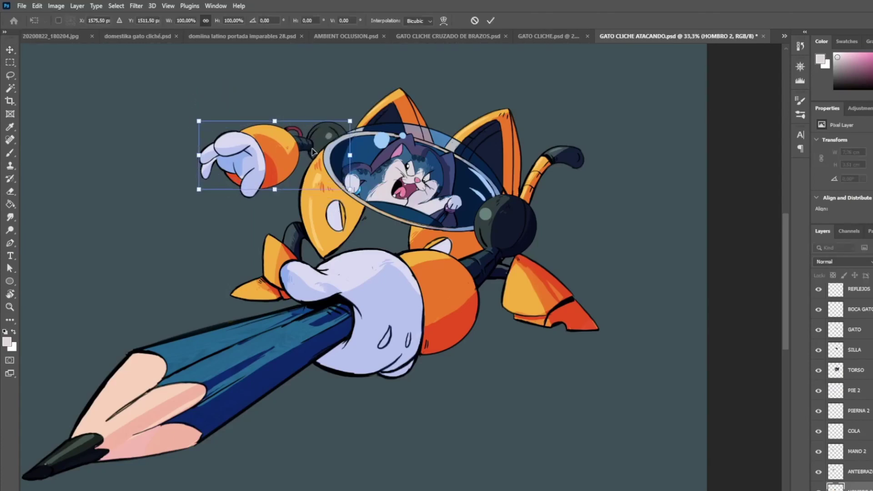
left_click_drag(200, 102, 196, 119)
key("Return")
left_click(372, 318)
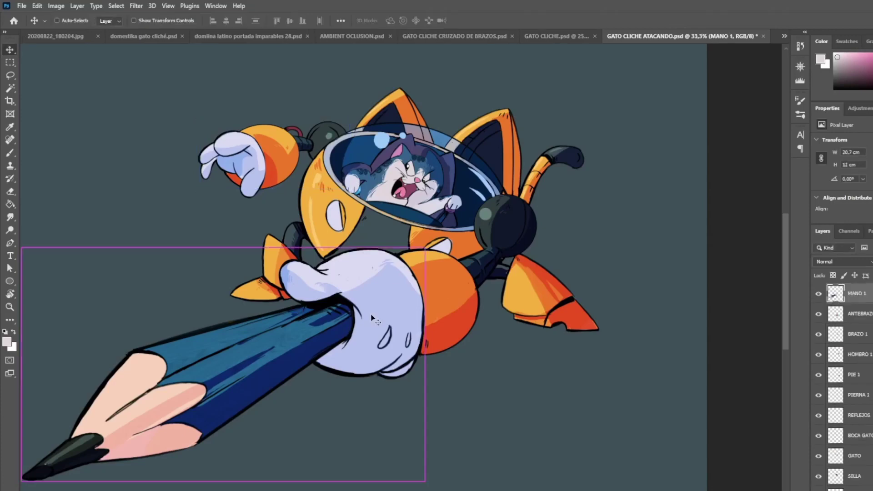
key("ctrl+t")
key("ctrl+minus")
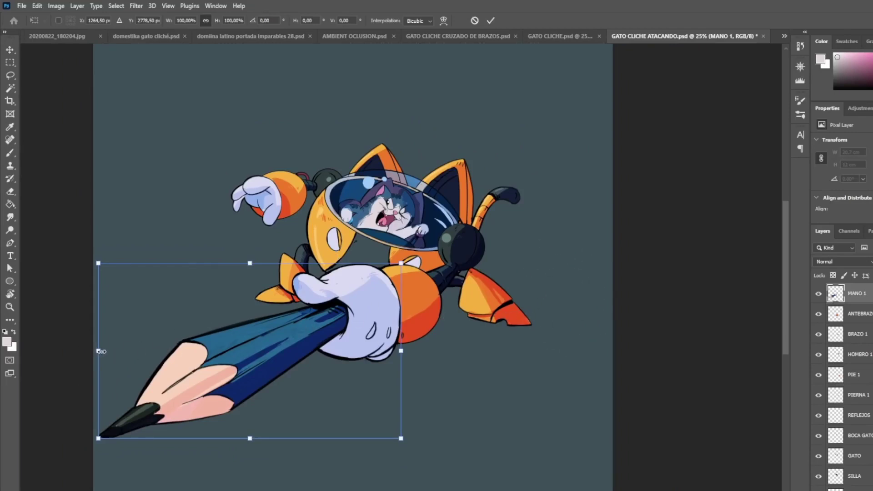
left_click_drag(100, 351, 545, 322)
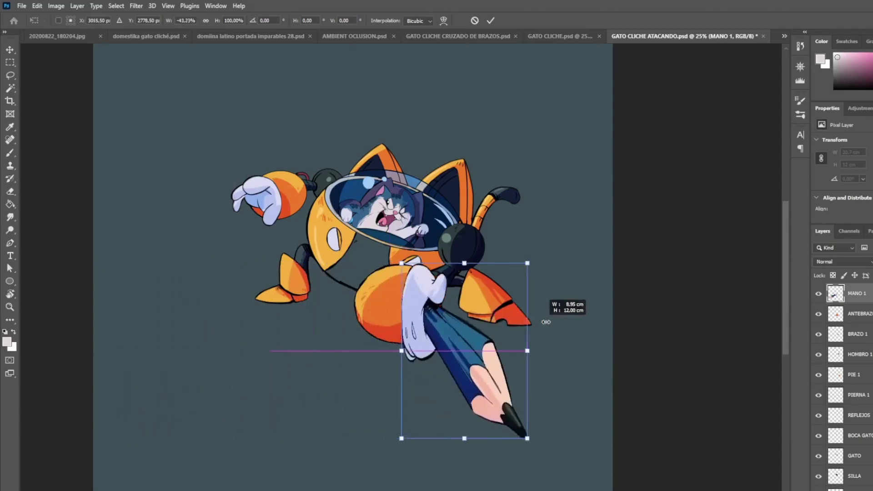
left_click_drag(546, 322, 403, 313)
key("ctrl+z")
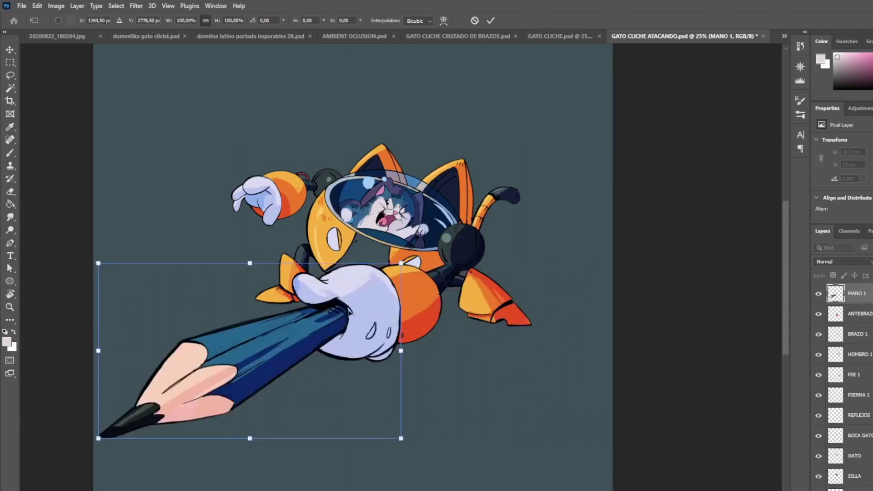
key("Return")
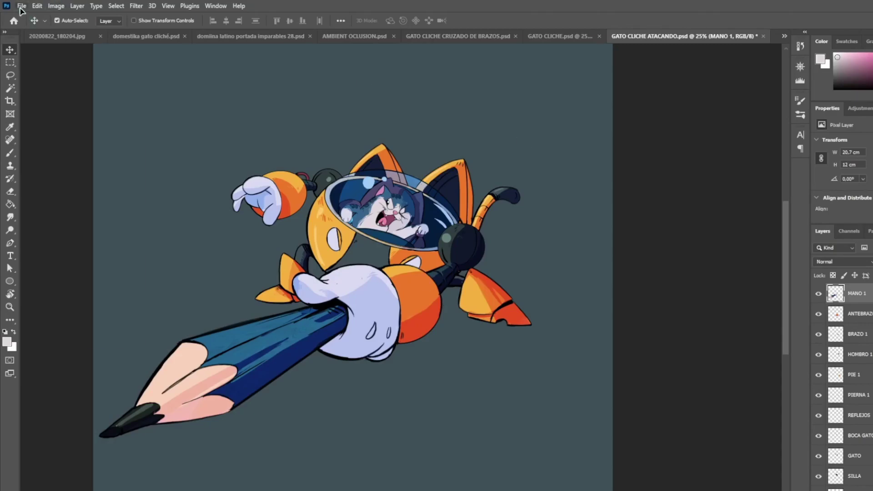
Step: Save over GATO CLICHE ATACANDO.psd in Photoshop format, confirming replacement and Maximize Compatibility
left_click(22, 6)
left_click(56, 125)
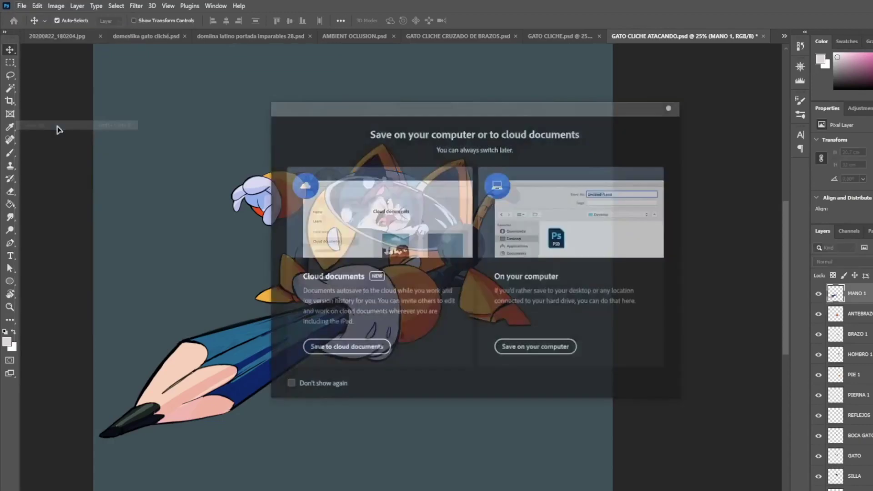
left_click(529, 349)
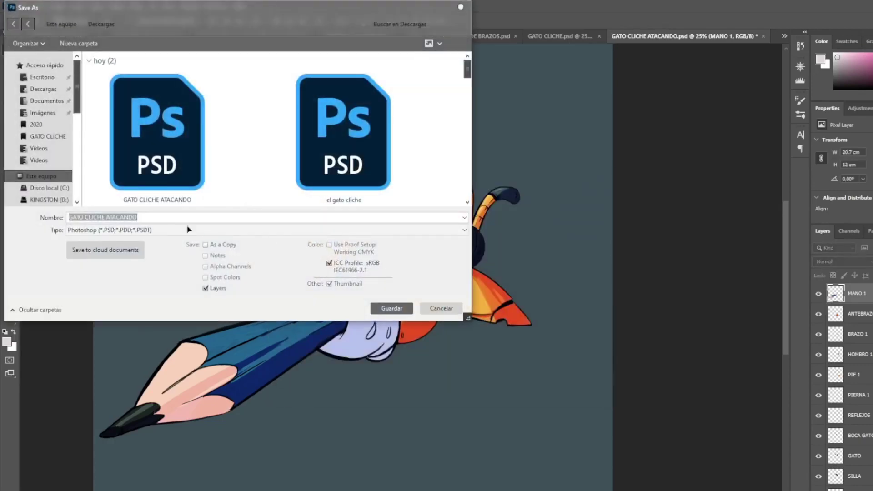
left_click(165, 167)
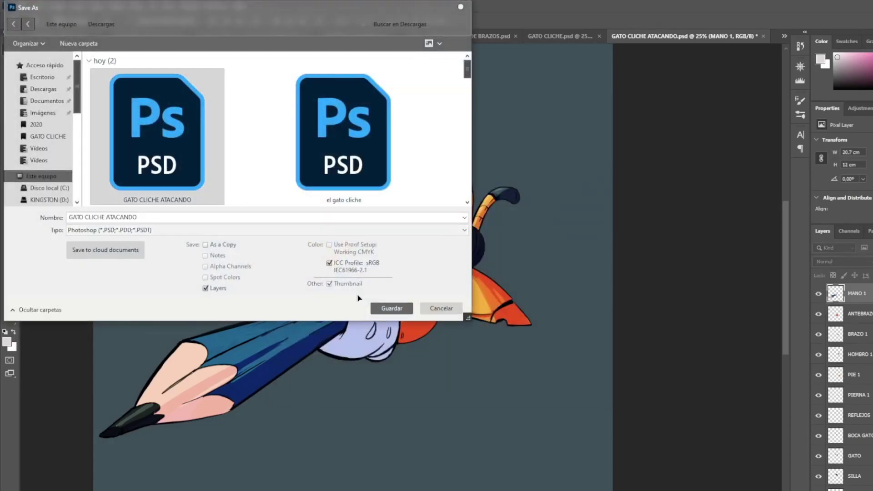
left_click(140, 230)
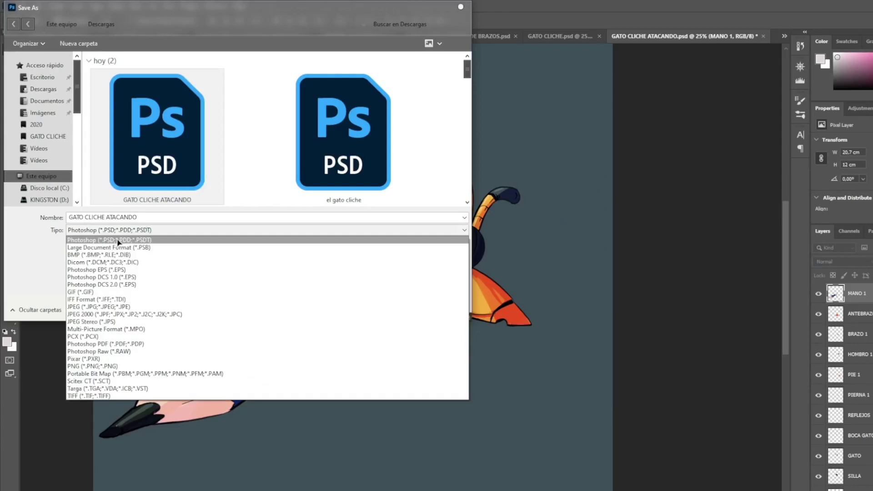
left_click(186, 221)
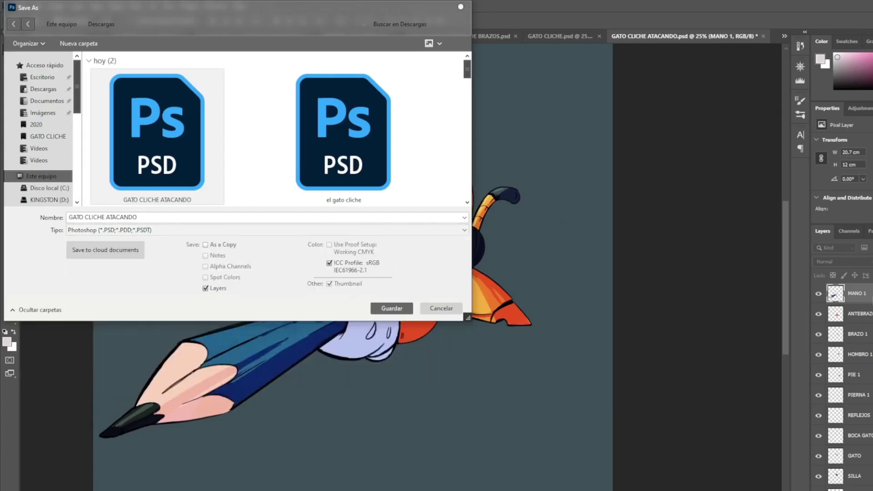
left_click(400, 313)
left_click(500, 263)
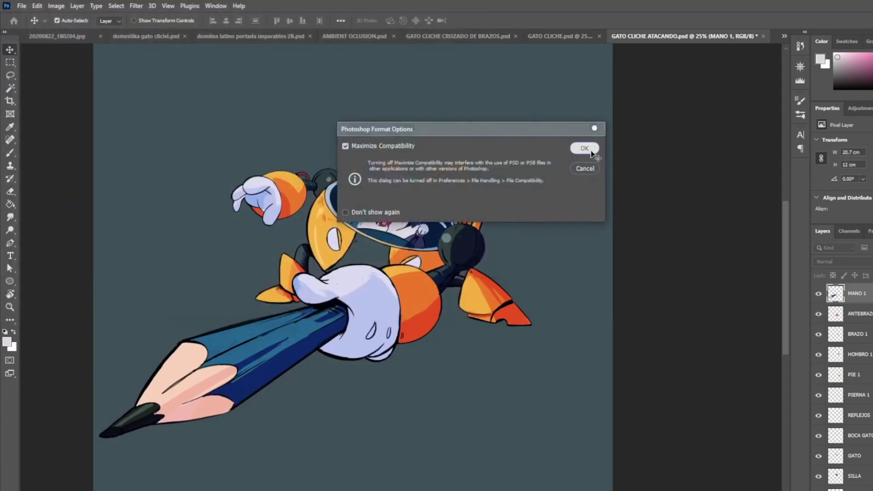
left_click(590, 151)
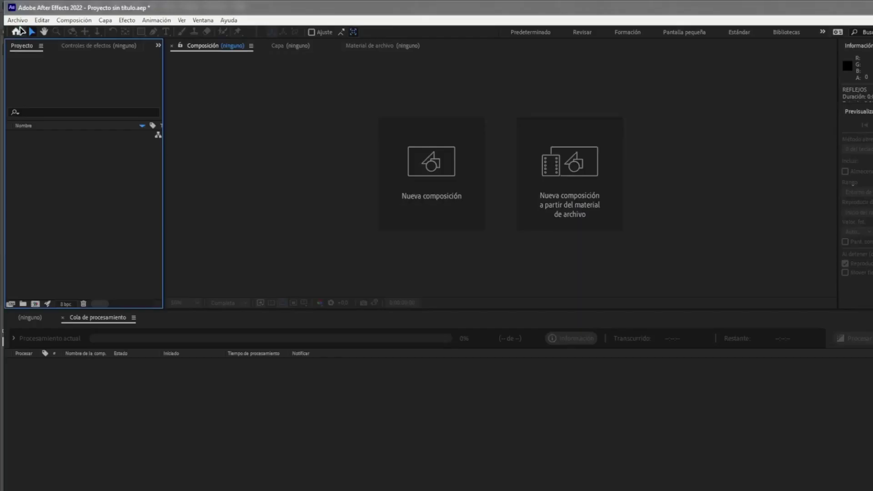
Step: Import the GATO CLICHE ATACANDO Photoshop file into the project
left_click(19, 21)
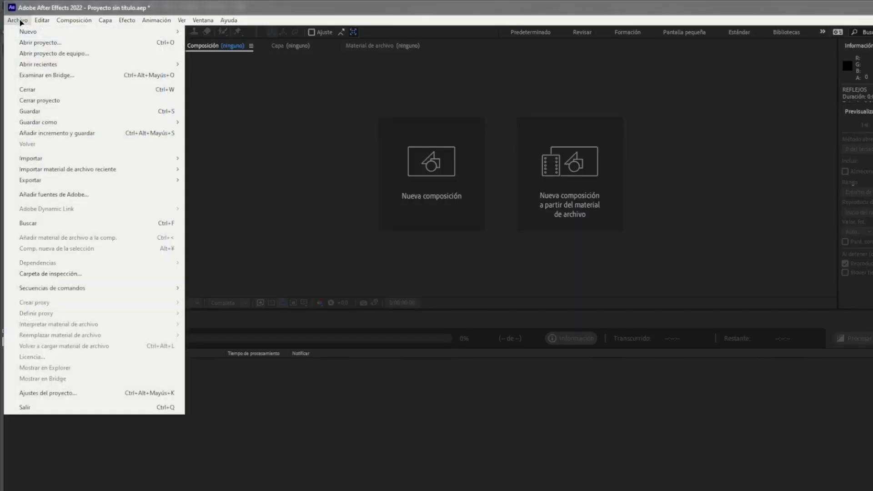
mouse_move(176, 157)
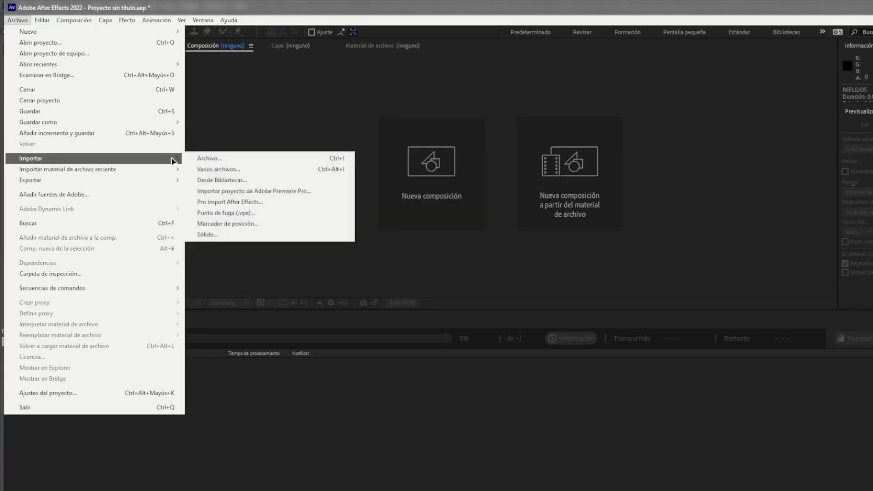
left_click(217, 160)
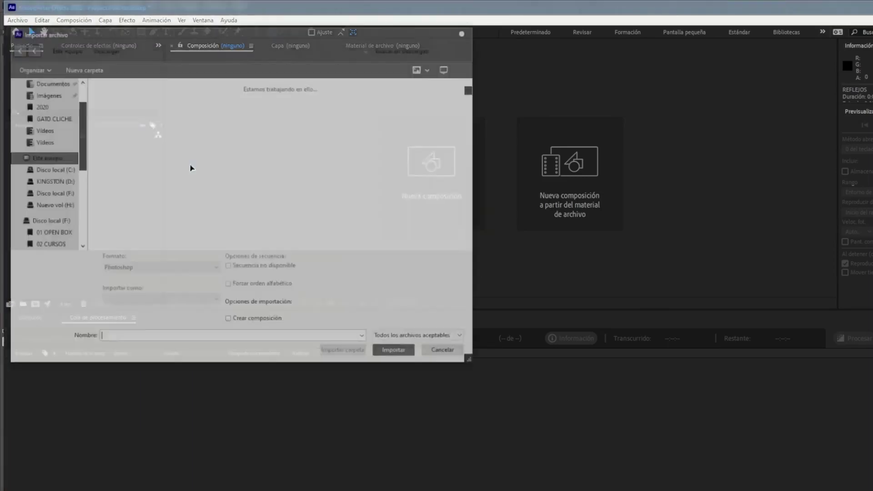
left_click(173, 160)
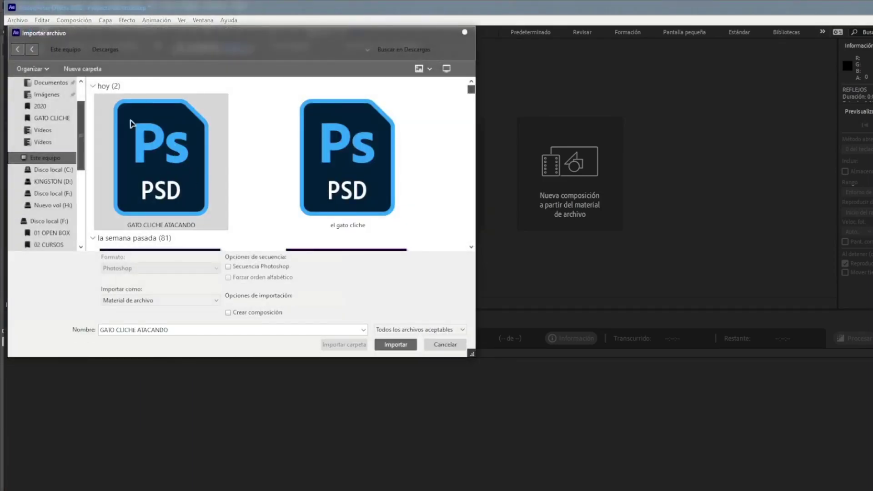
double_click(172, 162)
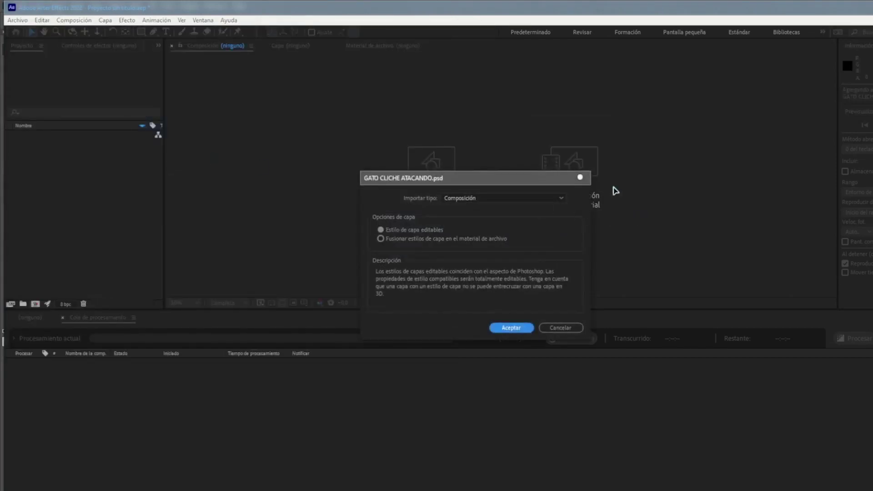
Step: Set import type to Composición with editable layer styles and confirm
left_click(381, 238)
left_click(381, 230)
left_click(380, 238)
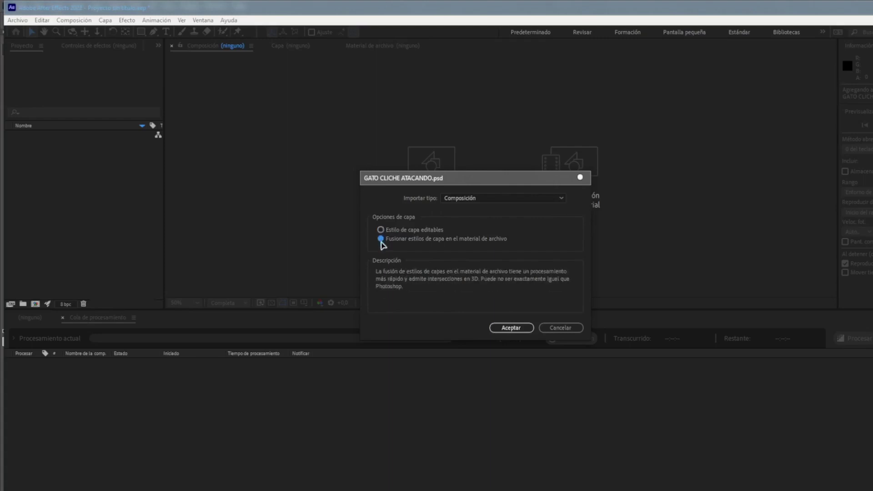
left_click(489, 200)
left_click(477, 221)
left_click(398, 231)
left_click(477, 201)
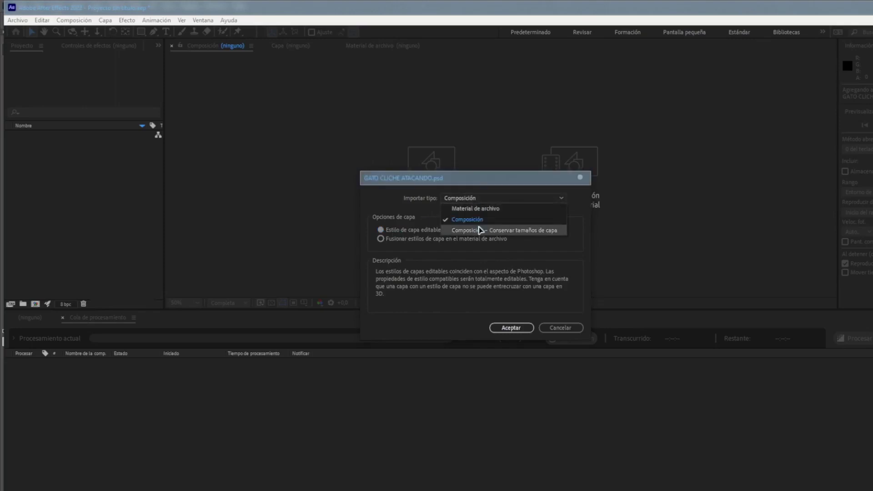
left_click(426, 237)
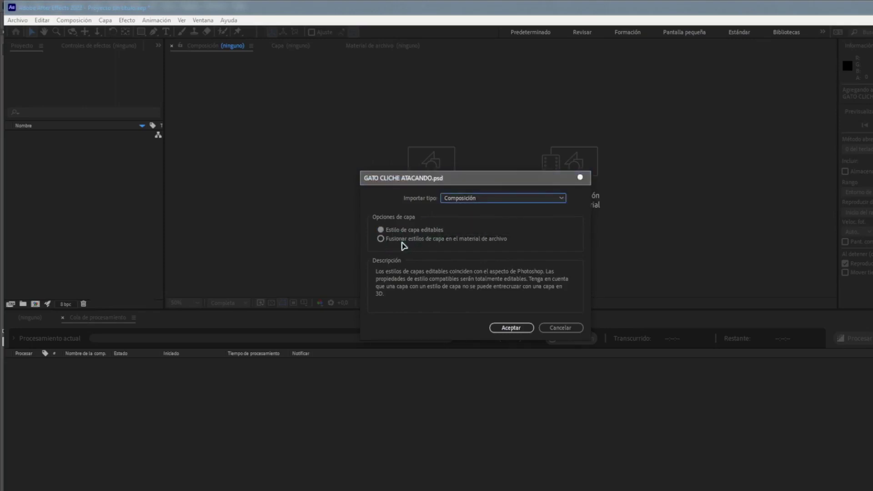
left_click(420, 231)
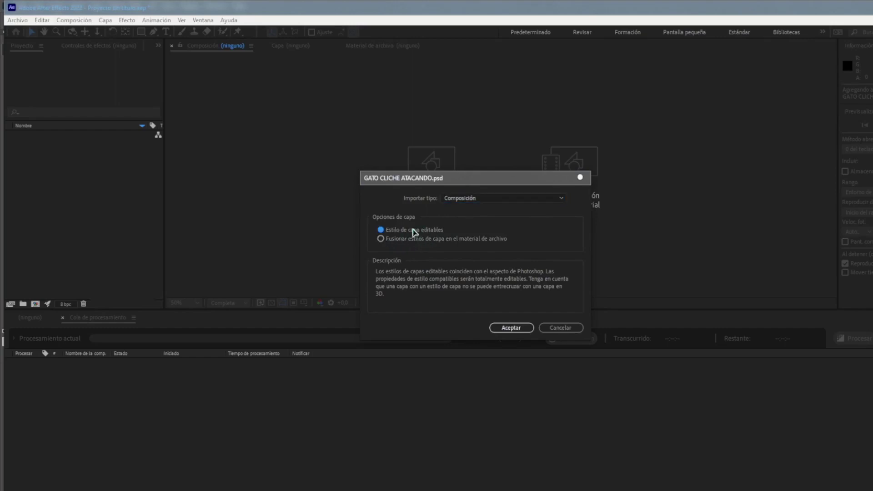
left_click(480, 200)
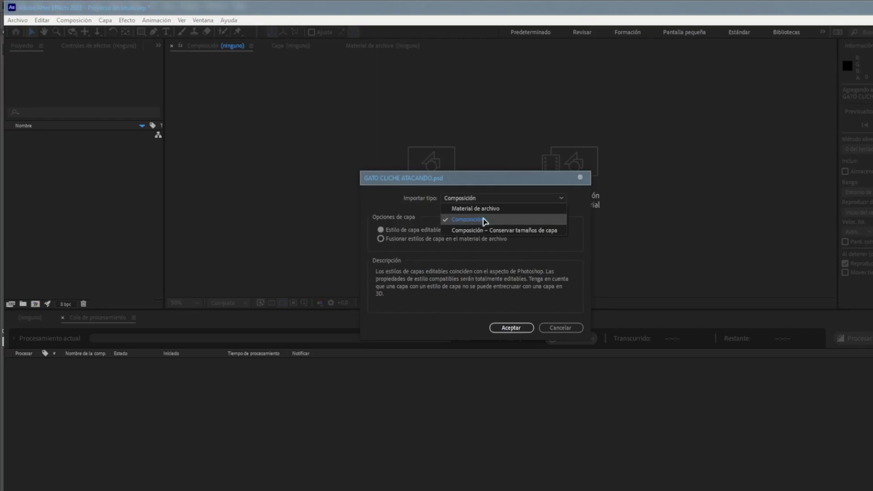
left_click(478, 271)
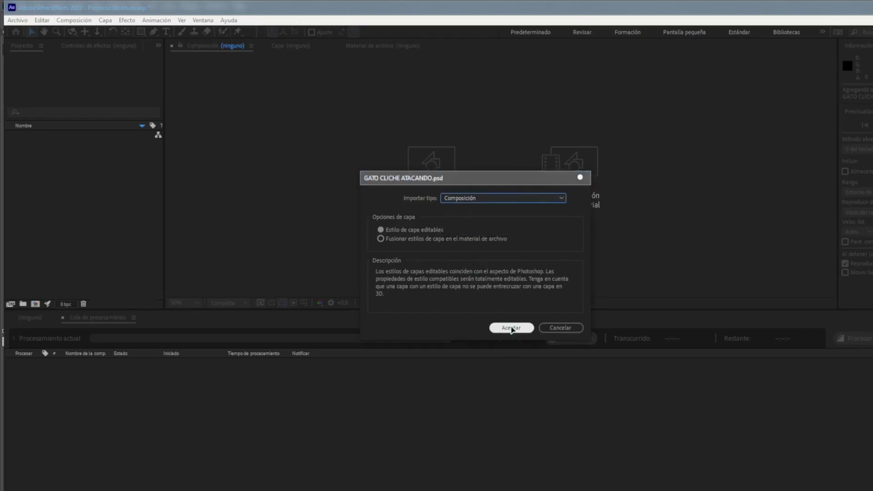
left_click(511, 328)
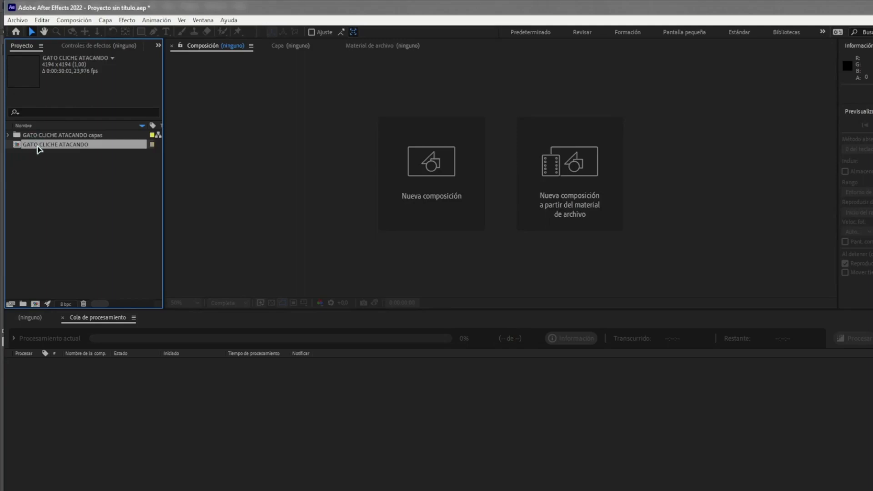
Step: Make a new composition from the imported artwork, re-enable rendering with Caps Lock, and zoom out
left_click_drag(40, 147, 36, 306)
left_click_drag(36, 306, 36, 306)
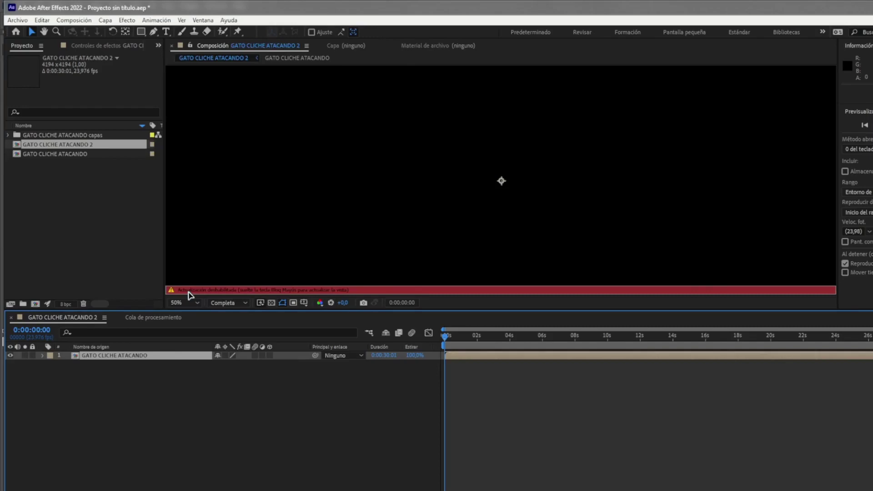
key("Caps_Lock")
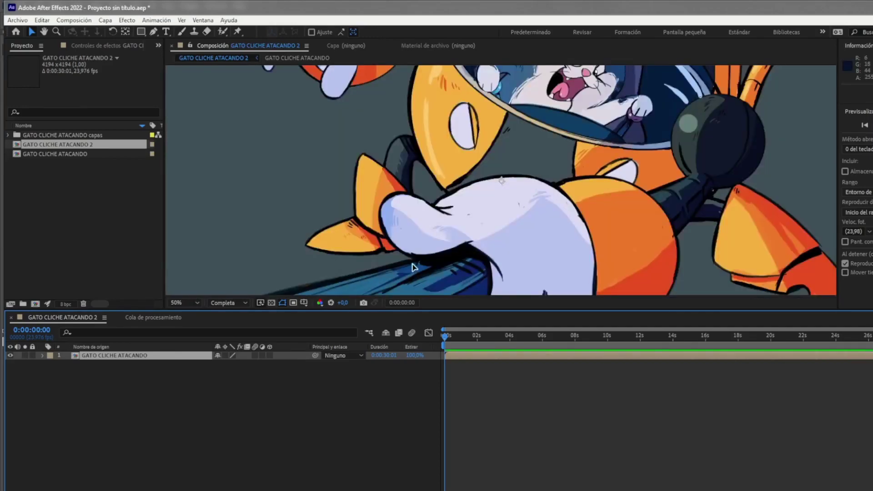
left_click(526, 275)
key("comma")
key("comma")
key("comma")
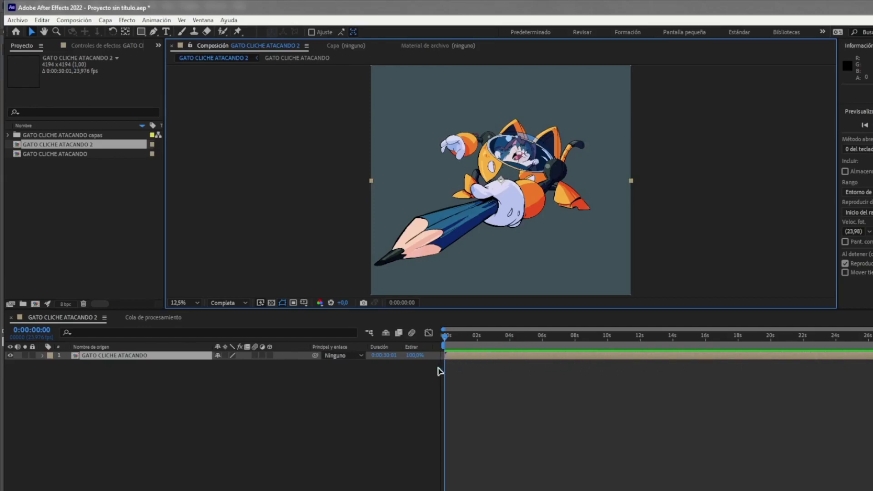
Step: Open the GATO CLICHE ATACANDO composition and select its MANO 1 layer
left_click(440, 352)
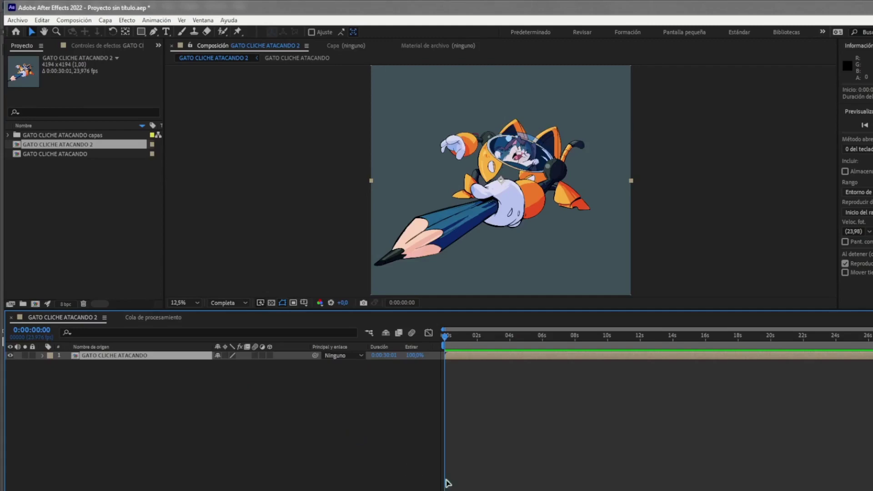
double_click(472, 358)
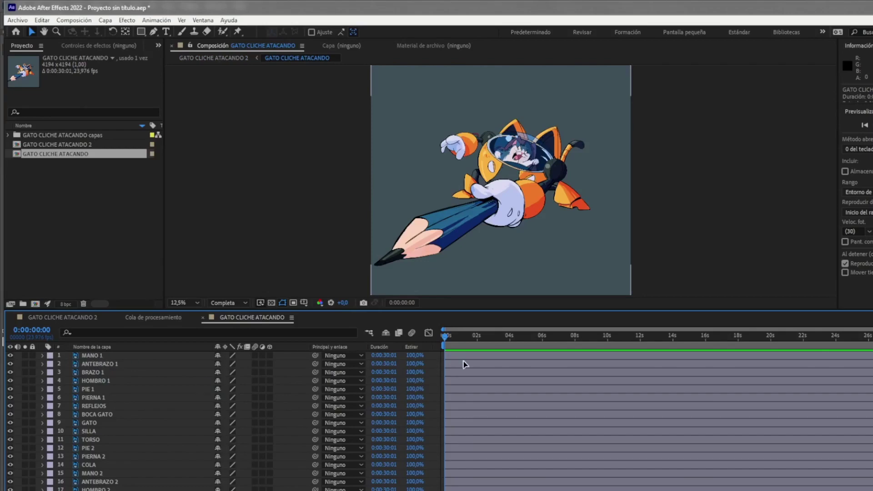
left_click(96, 357)
scroll(100, 361, "down", 1)
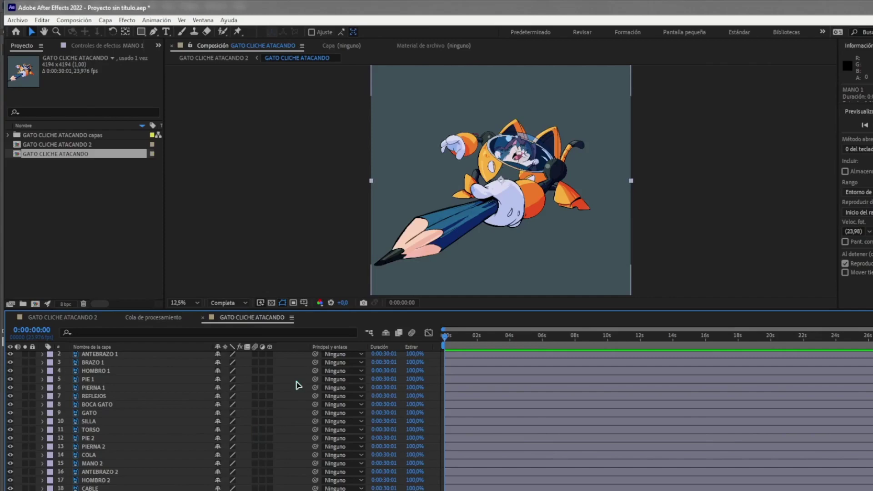
Step: Change the GATO CLICHE ATACANDO composition duration to 0:00:60:00 in Composition Settings
mouse_move(473, 340)
left_mouse_down()
mouse_move(869, 340)
mouse_move(427, 341)
left_mouse_up()
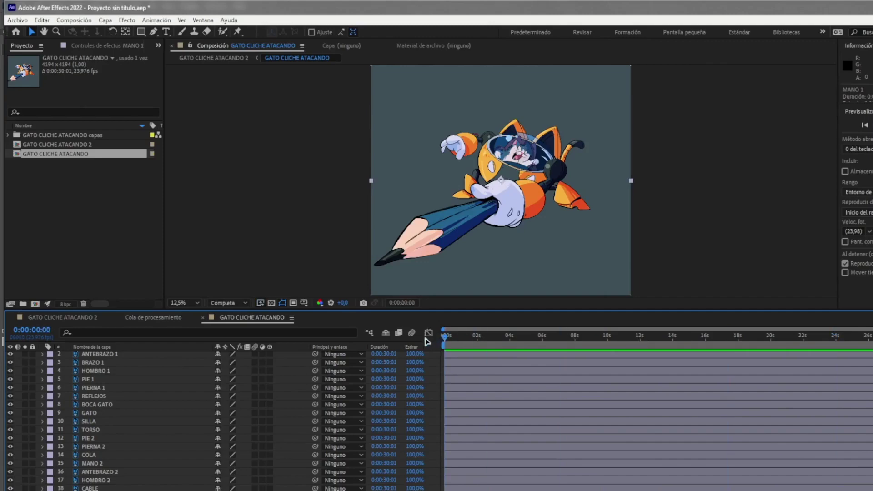
left_click(75, 21)
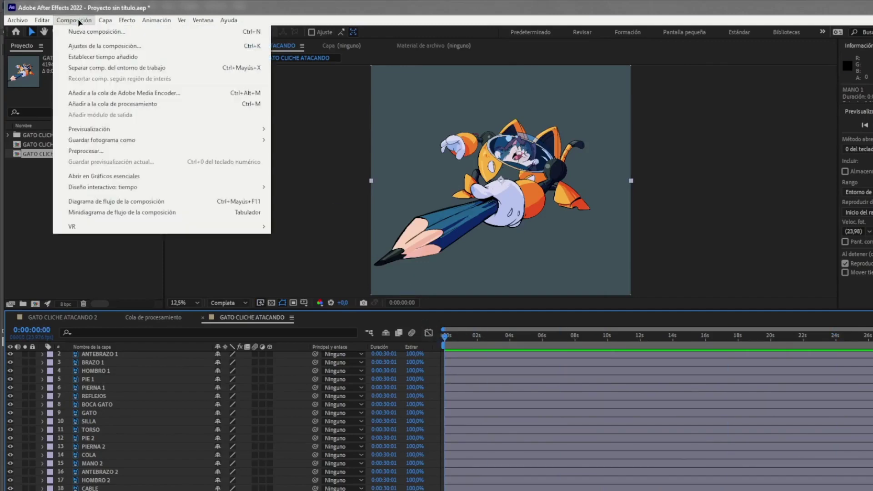
left_click(122, 45)
left_click(418, 299)
type("0:00:60:00")
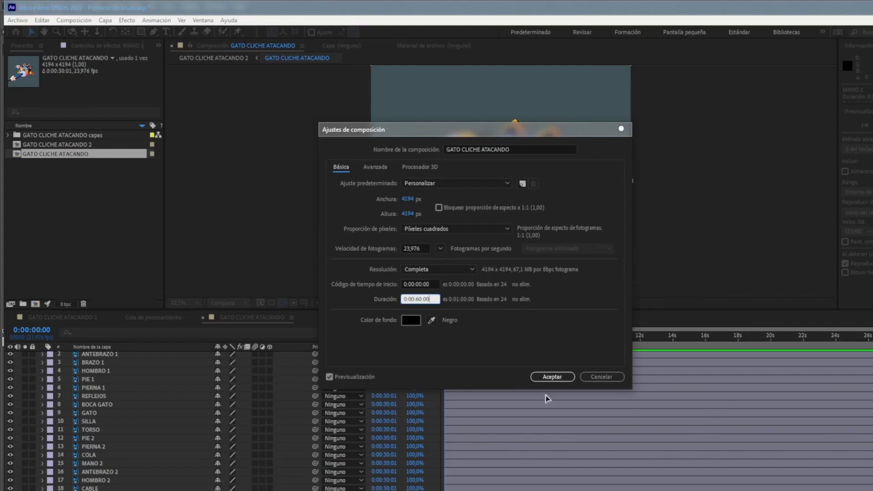
left_click(548, 376)
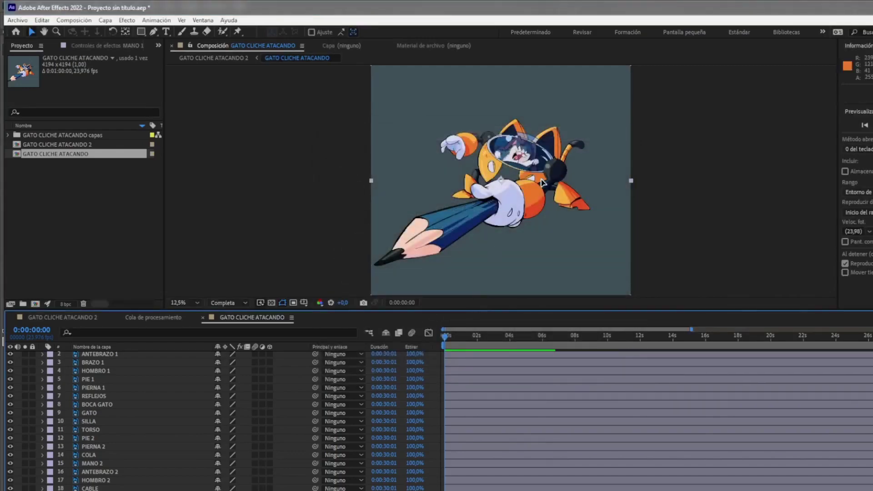
Step: Zoom the preview to 25% and enlarge the viewer area
left_click(99, 357)
scroll(135, 372, "up", 1)
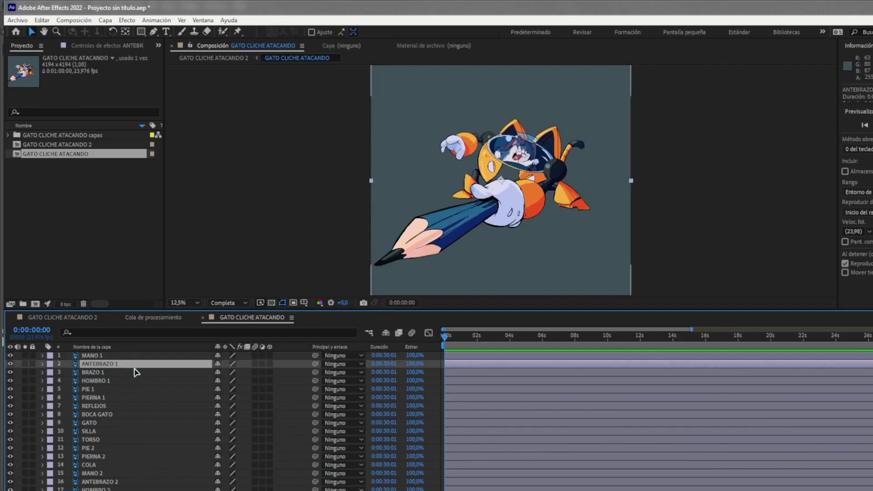
left_click(461, 357)
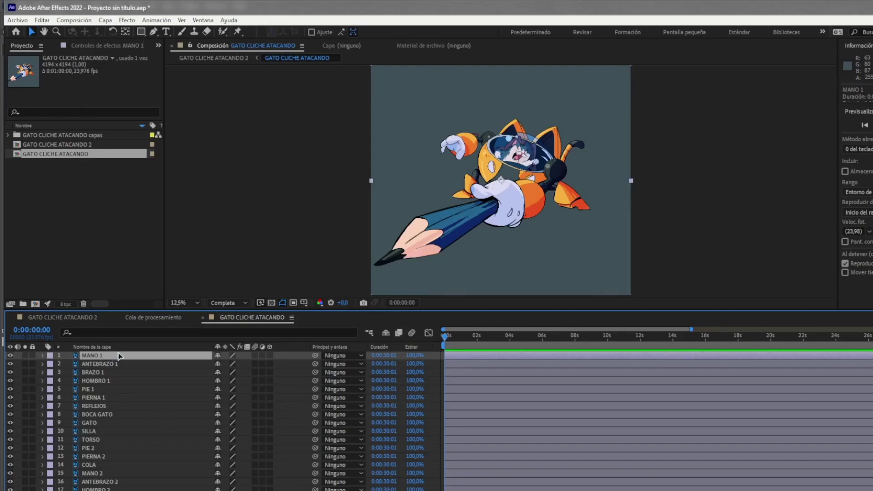
key("period")
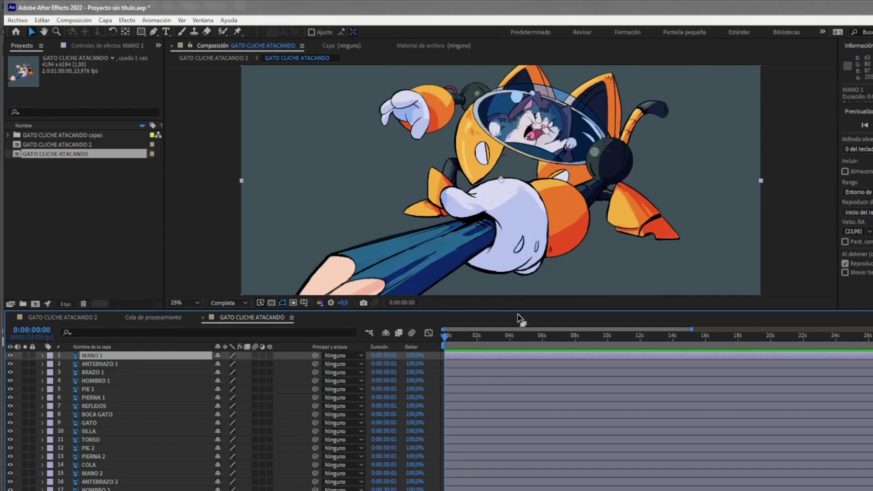
left_click_drag(520, 310, 521, 345)
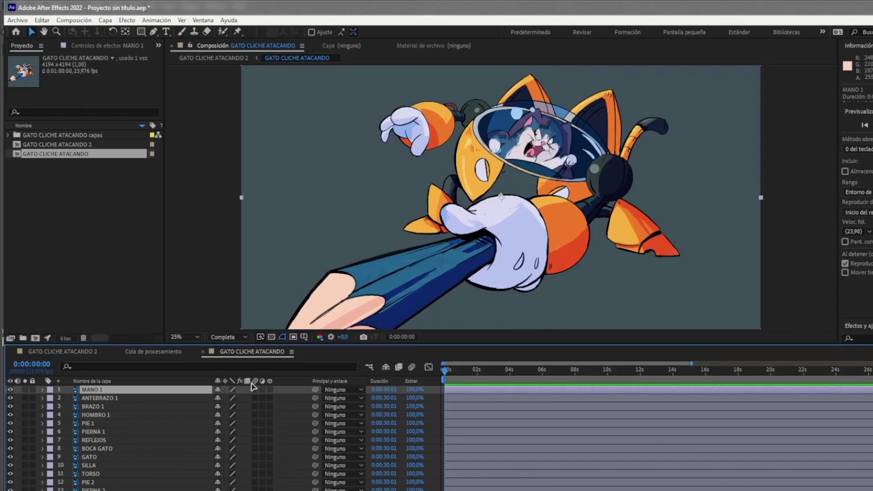
Step: Identify the HOMBRO 1 shoulder by toggling its visibility, then pick the Pan Behind tool
left_click(106, 440)
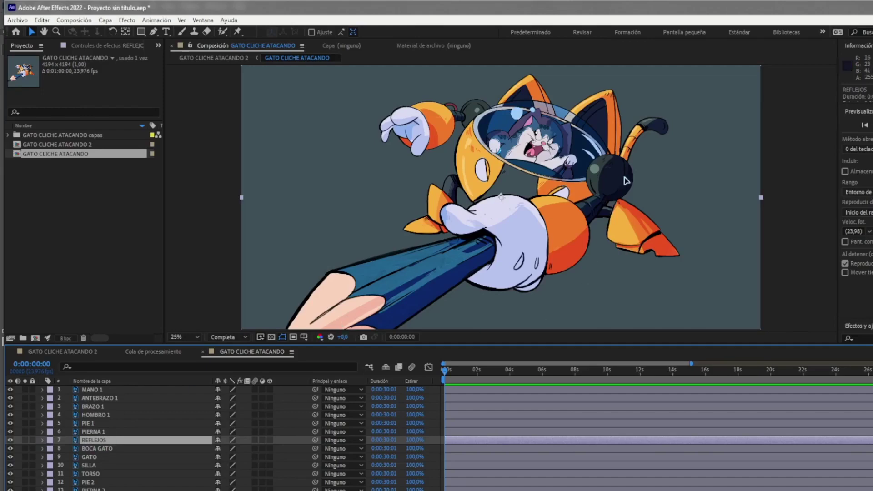
left_click(105, 415)
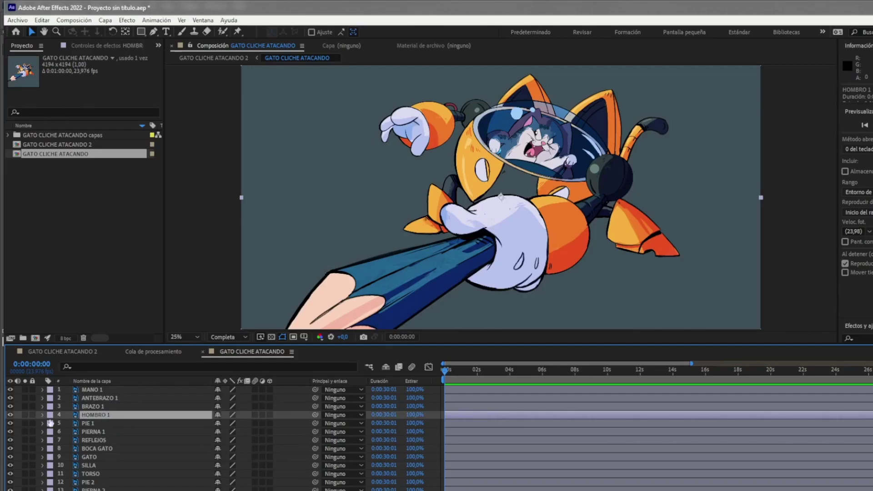
left_click(9, 415)
left_click(10, 415)
left_click(125, 32)
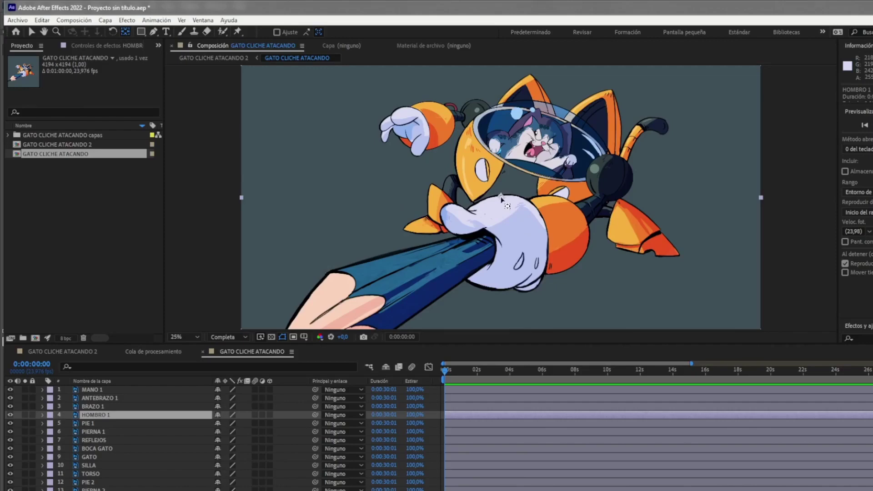
Step: Place HOMBRO 1's anchor point at the shoulder sphere's centre, undoing an accidental layer move
left_click_drag(502, 198, 588, 185)
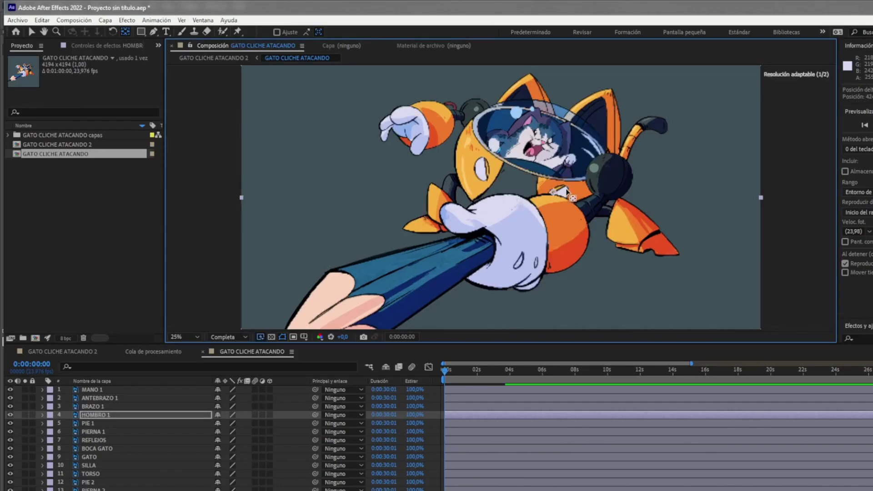
left_click_drag(588, 185, 609, 179)
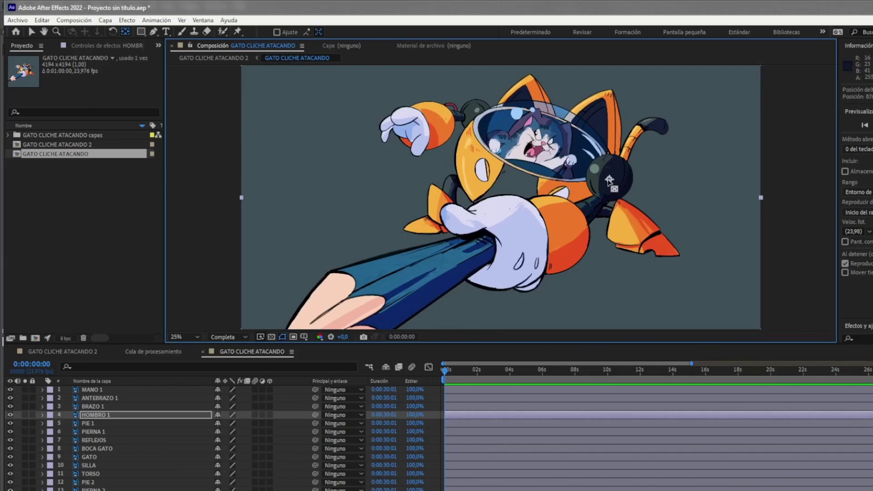
left_click(113, 415)
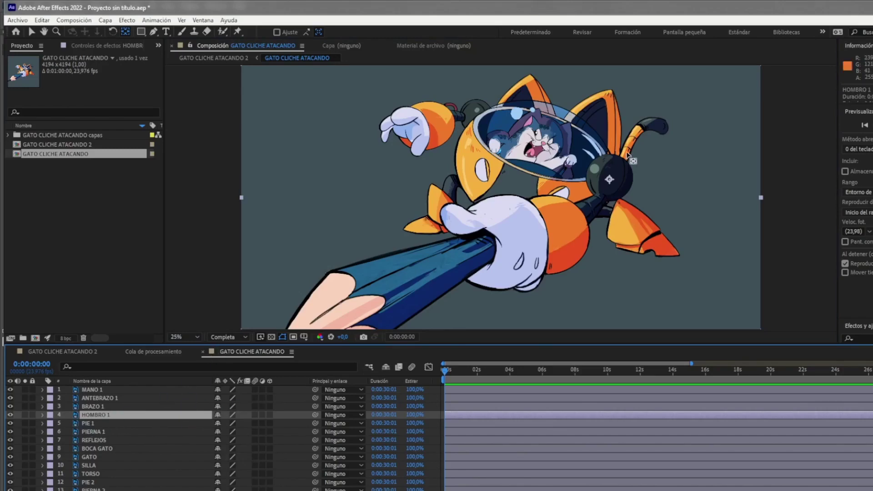
left_click(31, 32)
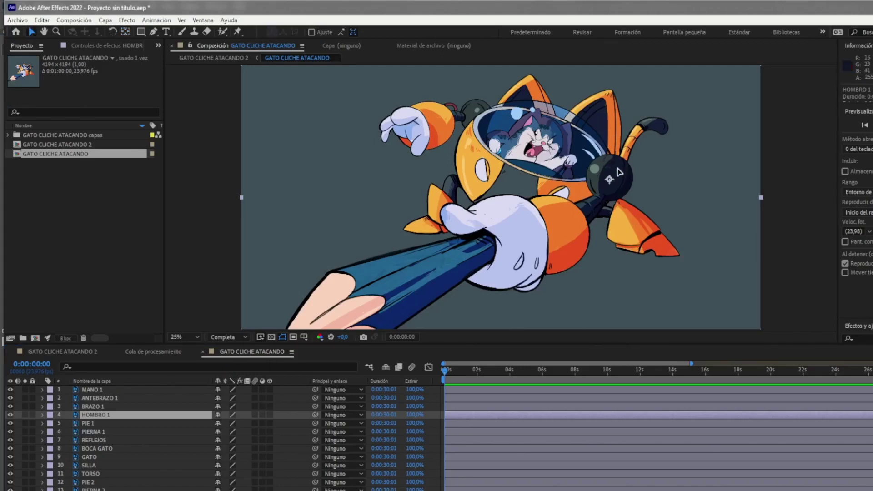
left_click_drag(609, 179, 590, 184)
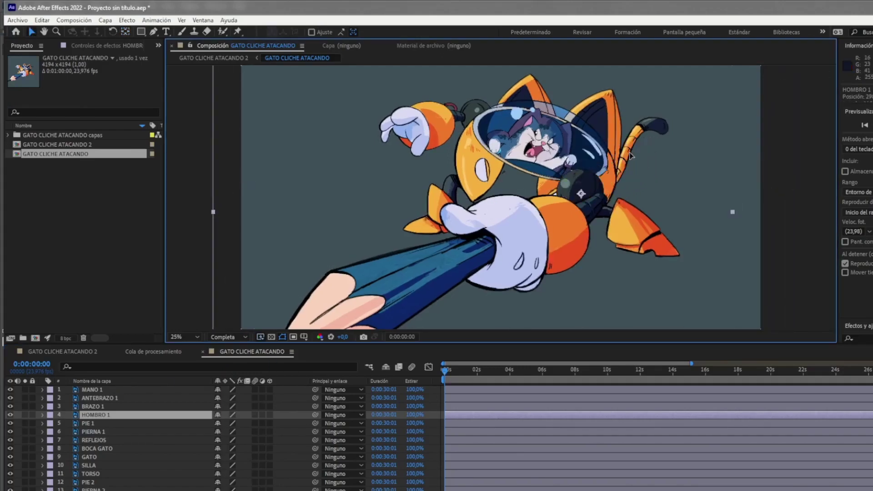
key("ctrl+z")
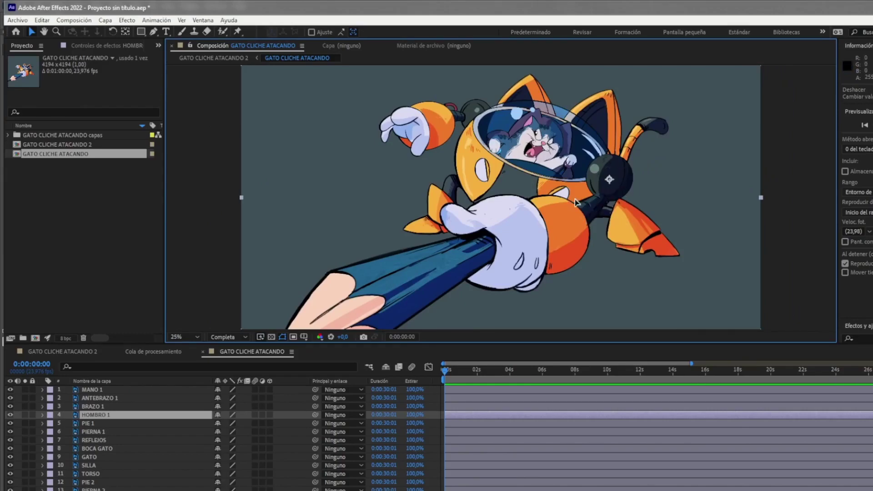
left_click(101, 407)
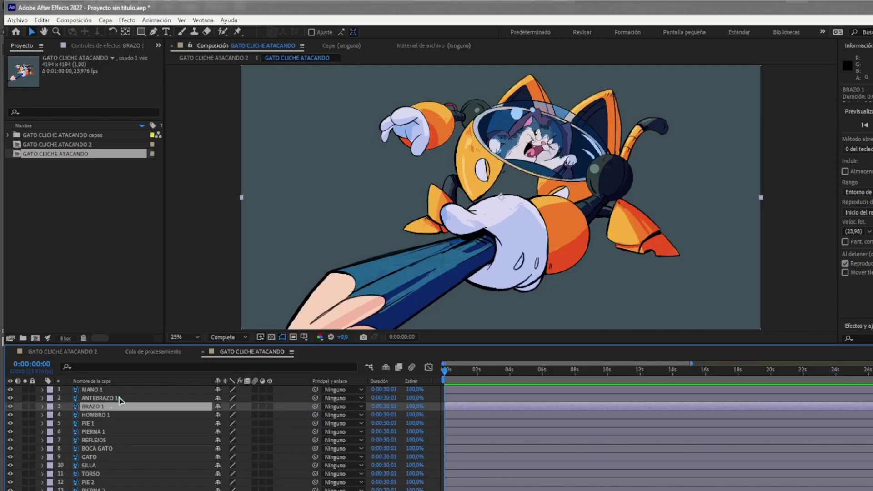
Step: Parent BRAZO 1 to HOMBRO 1 via pick-whip, test by moving the shoulder, then undo
left_click(97, 399, "shift")
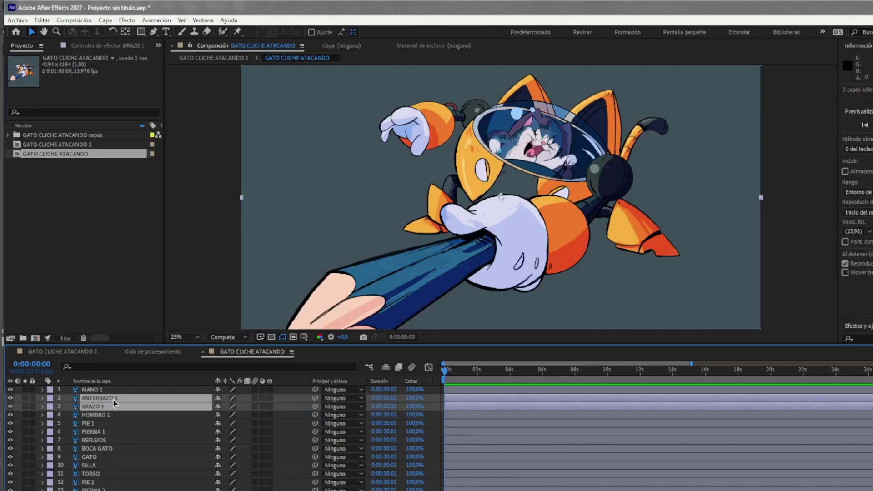
left_click(95, 415)
left_click(93, 406)
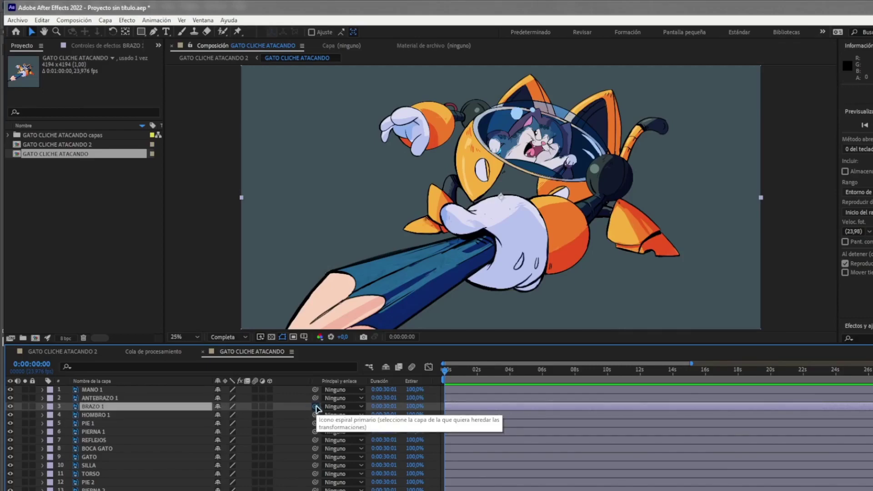
left_click_drag(315, 408, 105, 416)
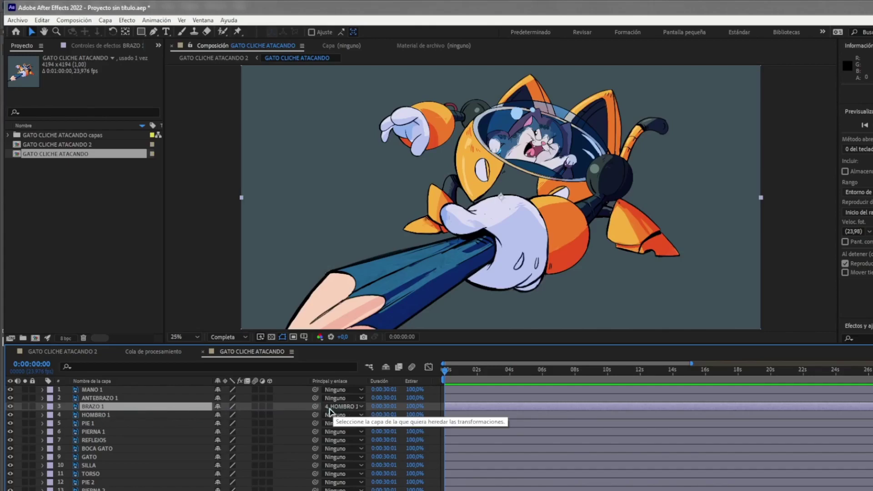
left_click(92, 416)
left_click_drag(628, 182, 656, 181)
key("ctrl+z")
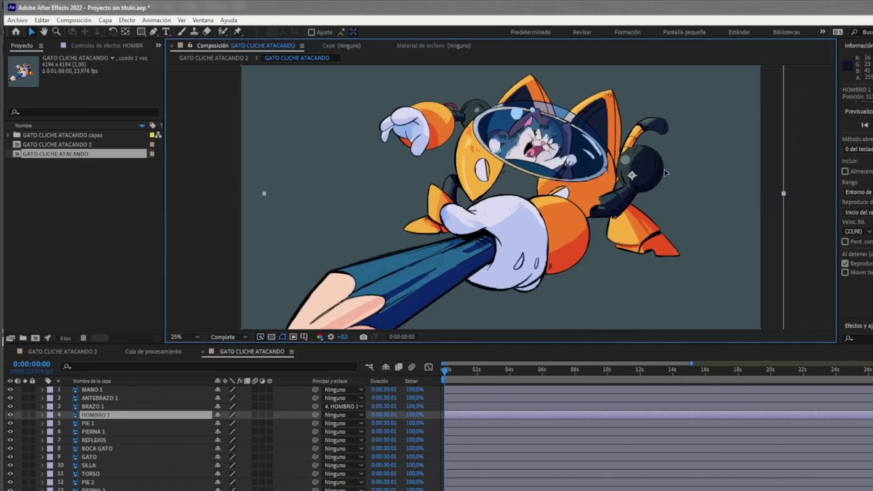
left_click(112, 398)
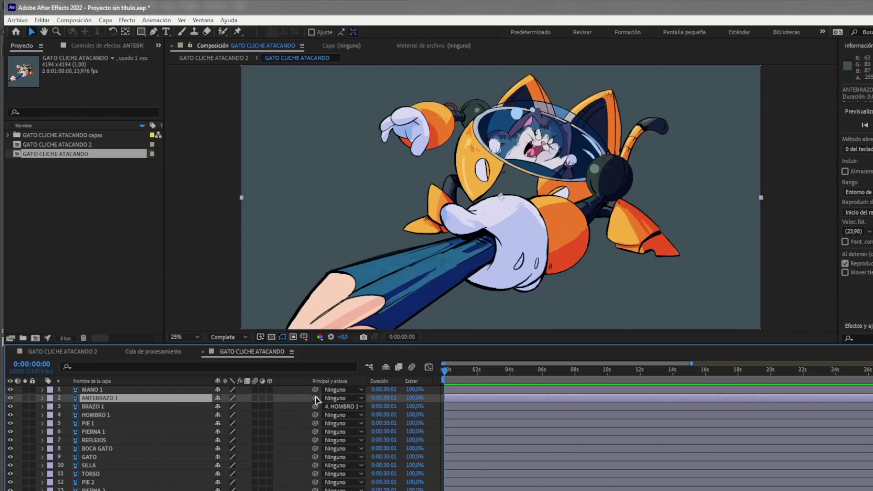
Step: Pick-whip ANTEBRAZO 1 to BRAZO 1 and MANO 1 to ANTEBRAZO 1
left_click_drag(315, 399, 103, 411)
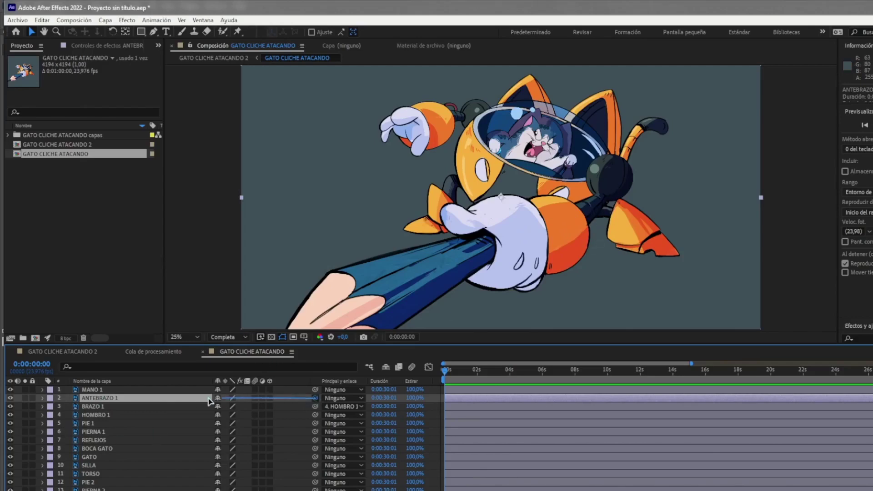
left_click(103, 406)
left_click(109, 390)
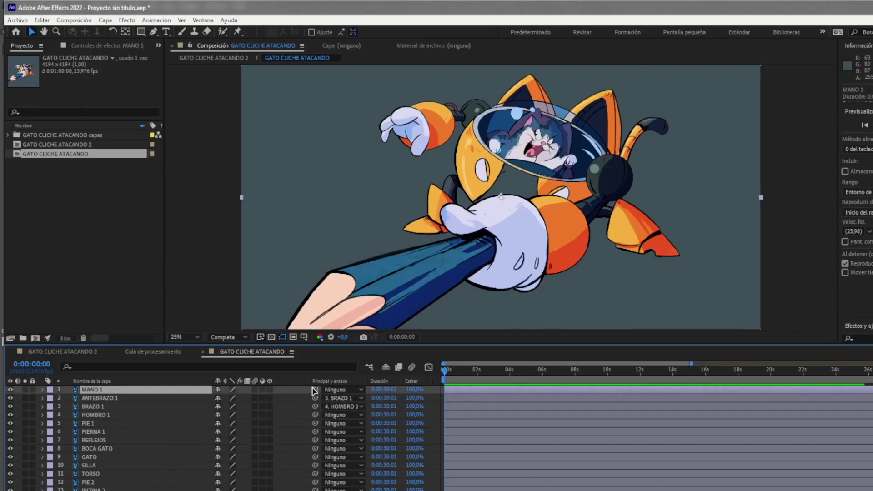
left_click_drag(315, 390, 121, 402)
left_click(121, 402)
Step: Test-move the hand, forearm and arm to verify the chain, undoing each move
left_click(109, 390)
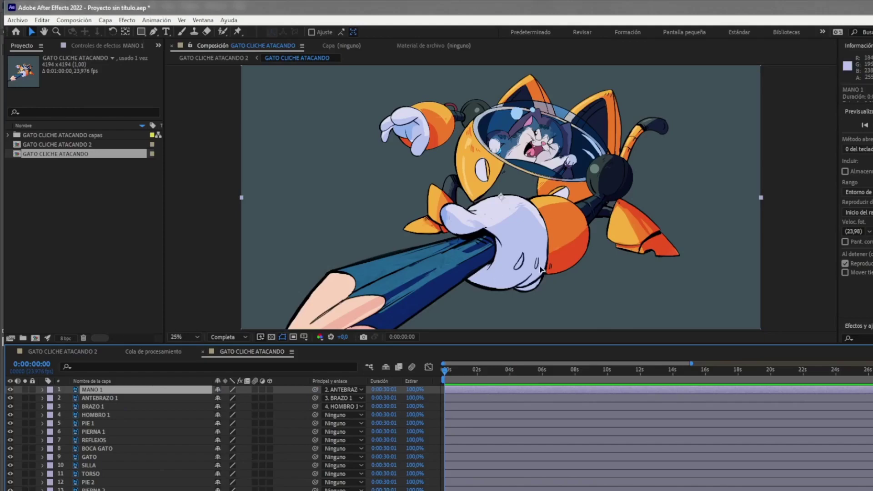
left_click_drag(503, 243, 506, 250)
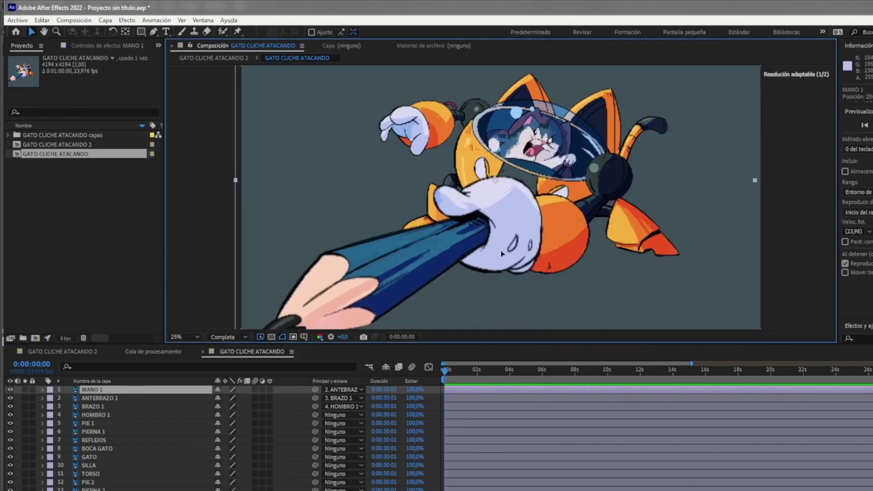
key("ctrl+z")
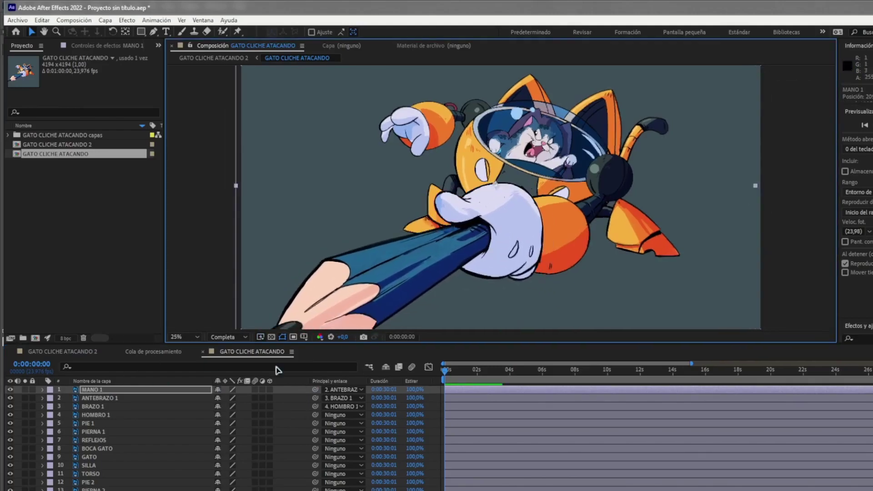
left_click(98, 398)
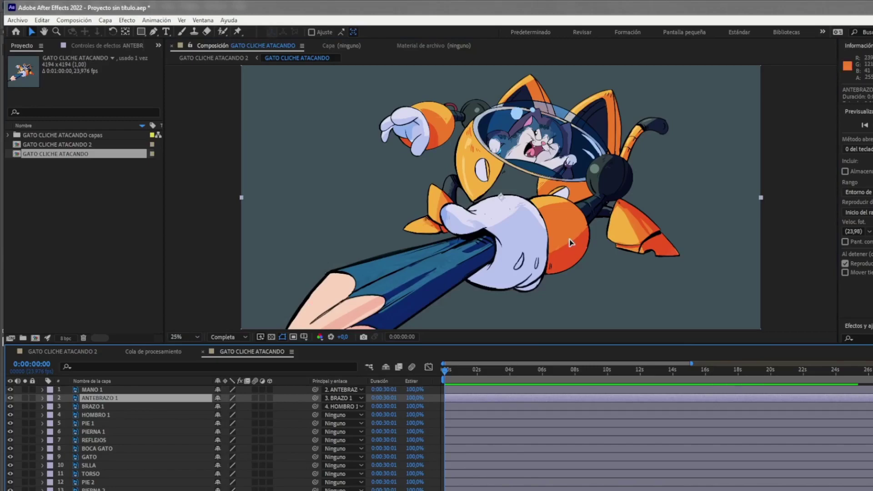
left_click_drag(568, 237, 567, 225)
key("ctrl+z")
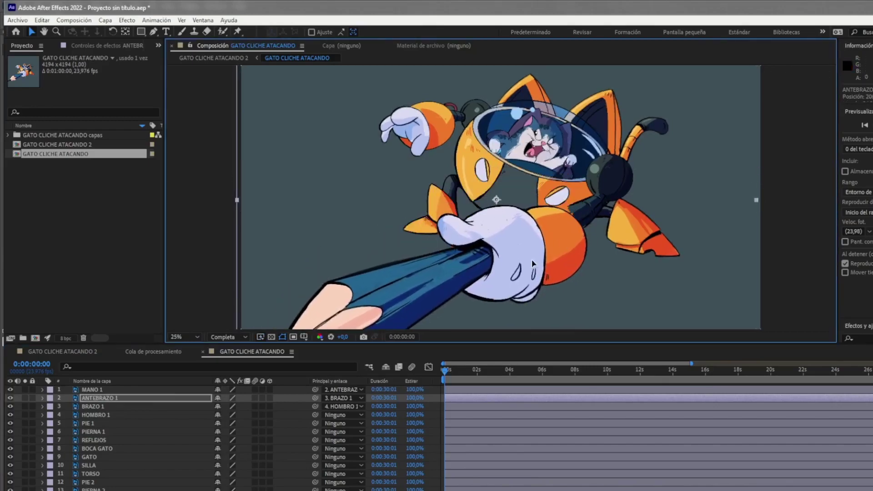
left_click(110, 407)
mouse_move(594, 208)
left_mouse_down()
mouse_move(588, 194)
mouse_move(592, 222)
left_mouse_up()
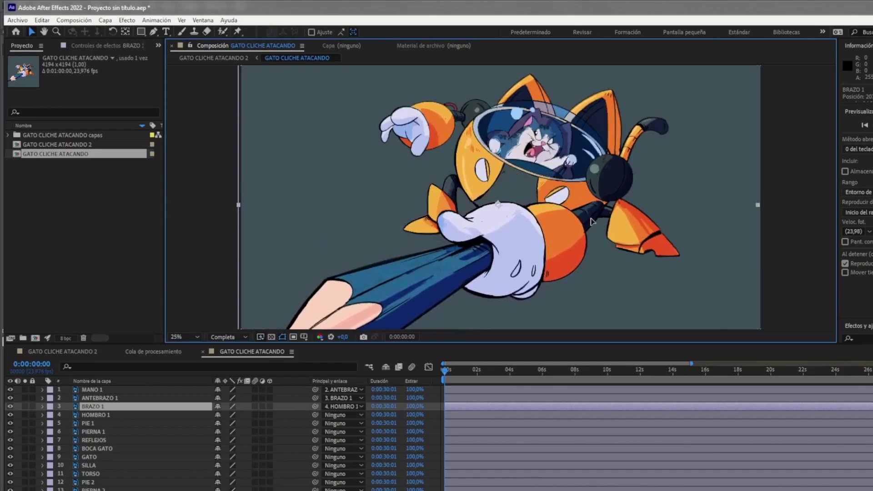
key("ctrl+z")
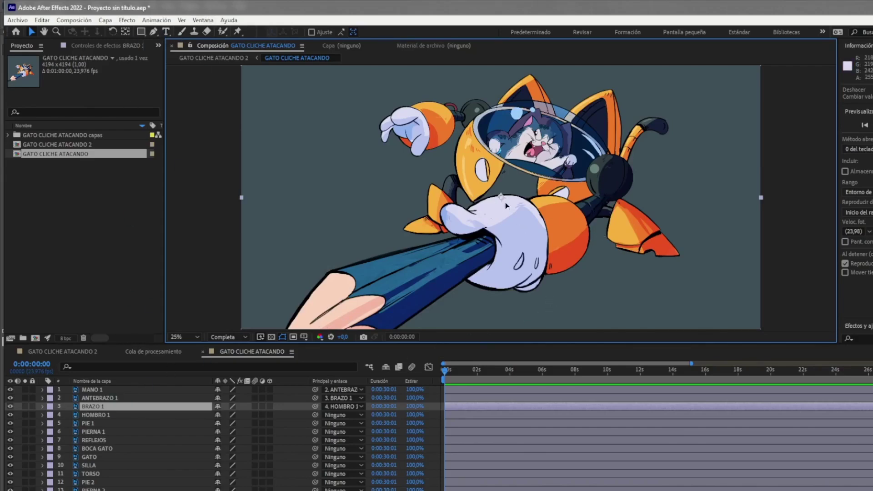
left_click(107, 399)
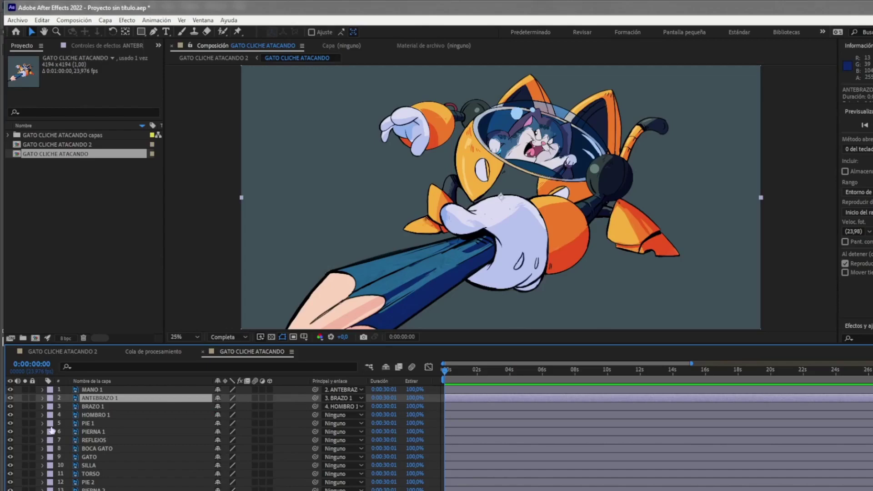
left_click(103, 415)
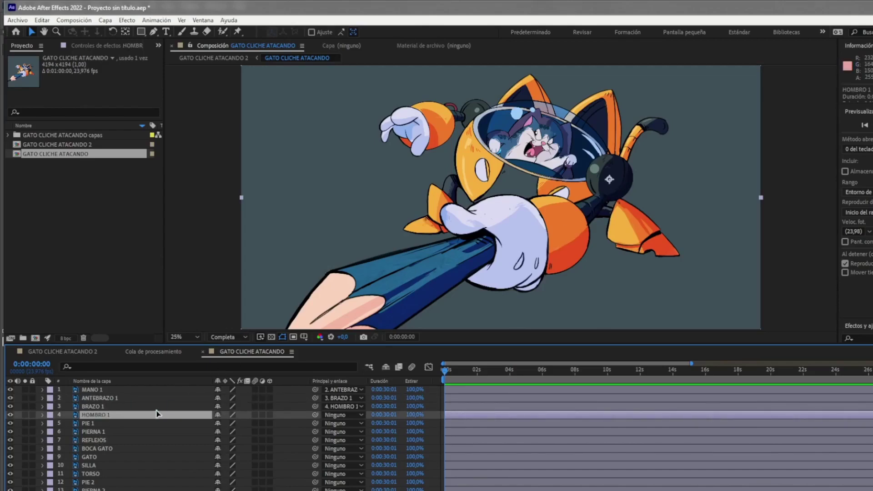
left_click(102, 406)
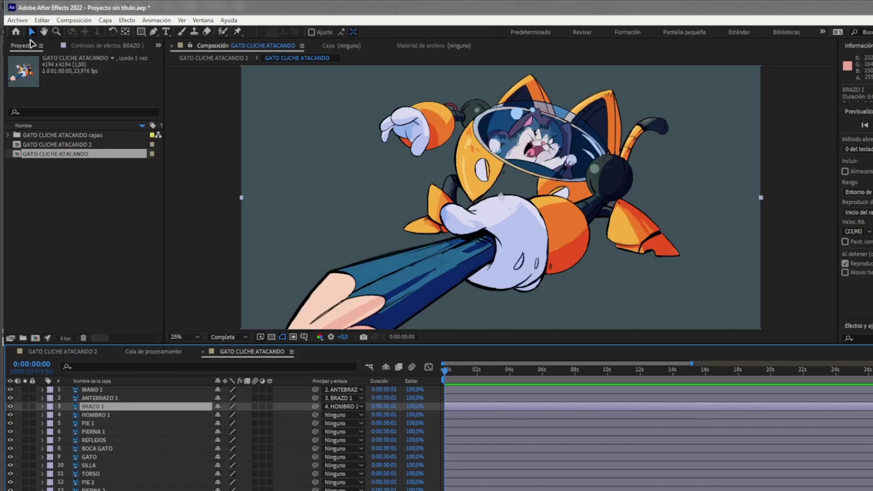
Step: Move BRAZO 1's anchor point onto the shoulder joint and ANTEBRAZO 1's onto its pivot joint
left_click(126, 31)
left_click_drag(500, 197, 525, 195)
left_click_drag(594, 197, 600, 193)
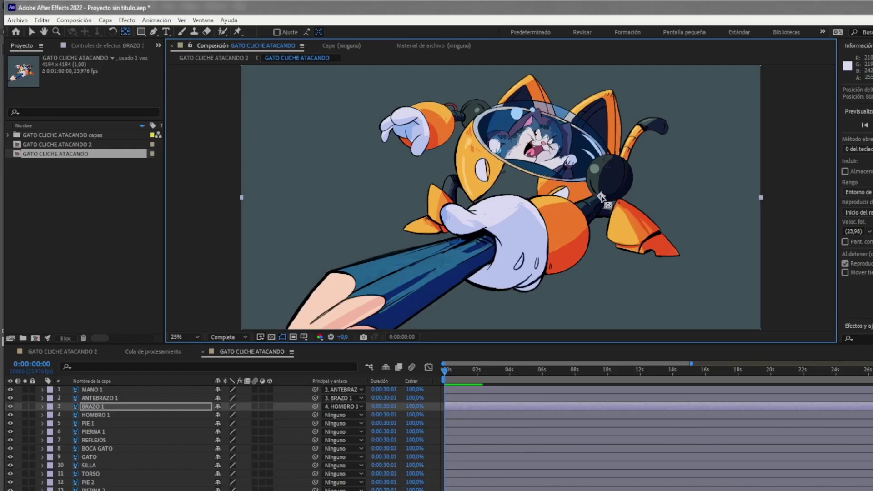
left_click(111, 398)
left_click_drag(500, 196, 505, 197)
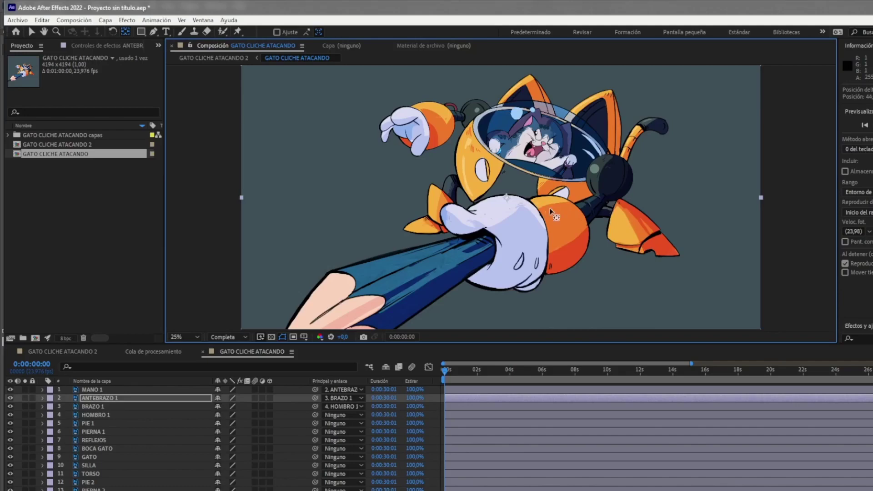
left_click_drag(574, 214, 573, 217)
Step: Move MANO 1's anchor point onto its pivot joint and show its Rotation property
left_click(96, 390)
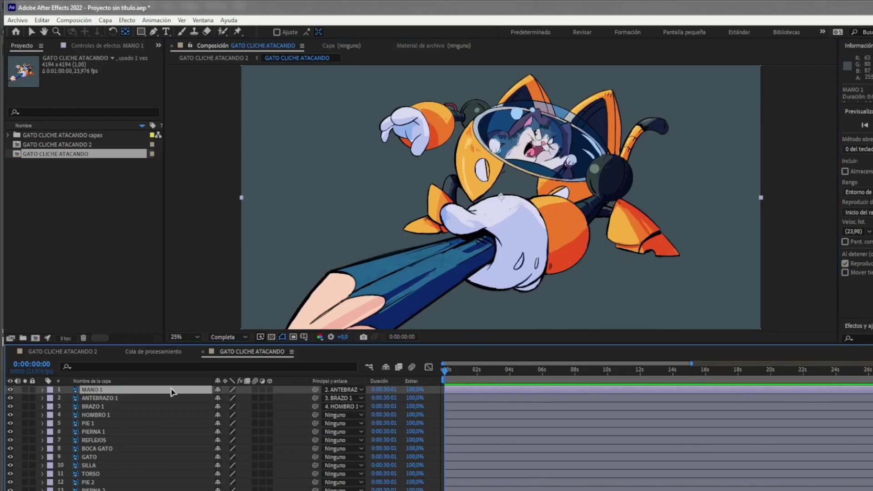
left_click(519, 222)
left_click_drag(519, 222, 539, 245)
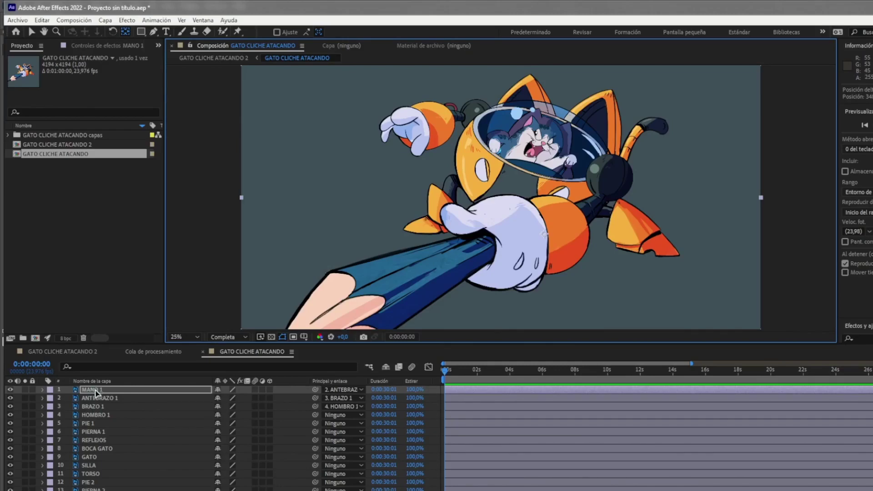
key("r")
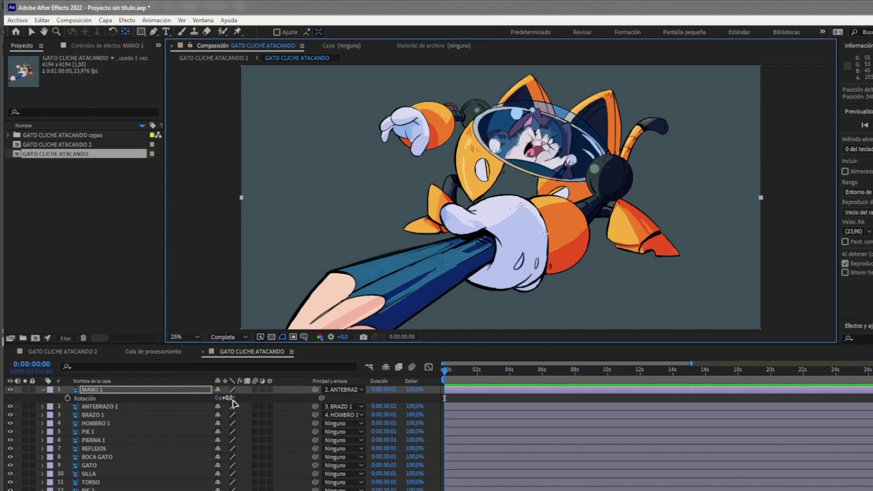
Step: Test MANO 1's rotation and reset it to 0°, then parent HOMBRO 1 to 11. TORSO
mouse_move(230, 399)
left_mouse_down()
mouse_move(221, 399)
mouse_move(242, 396)
mouse_move(233, 398)
left_mouse_up()
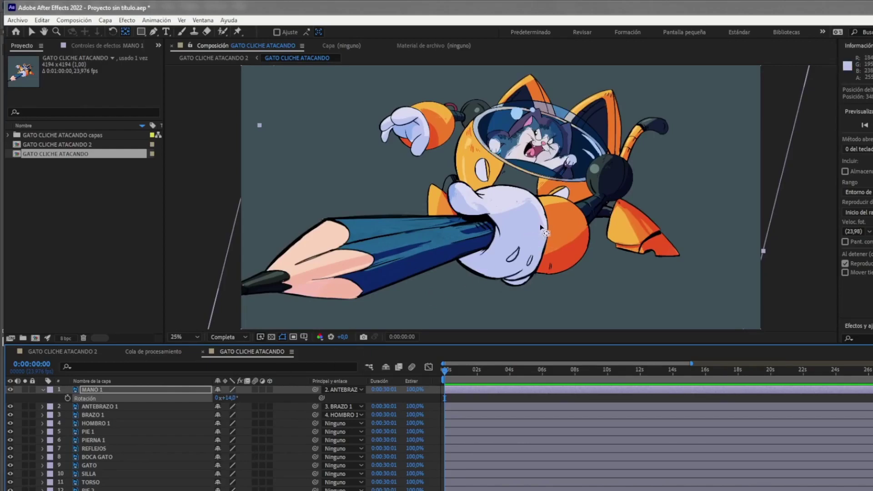
left_click(228, 398)
type("0")
key("Return")
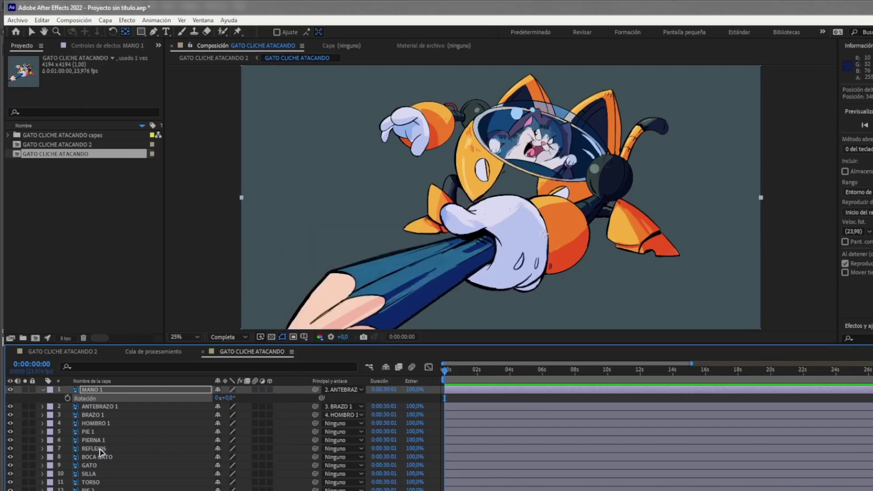
left_click(101, 424)
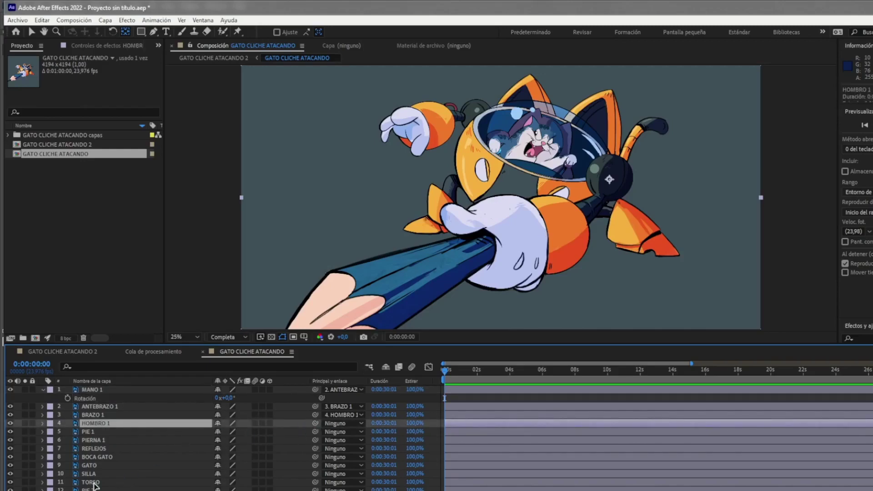
left_click_drag(315, 423, 108, 483)
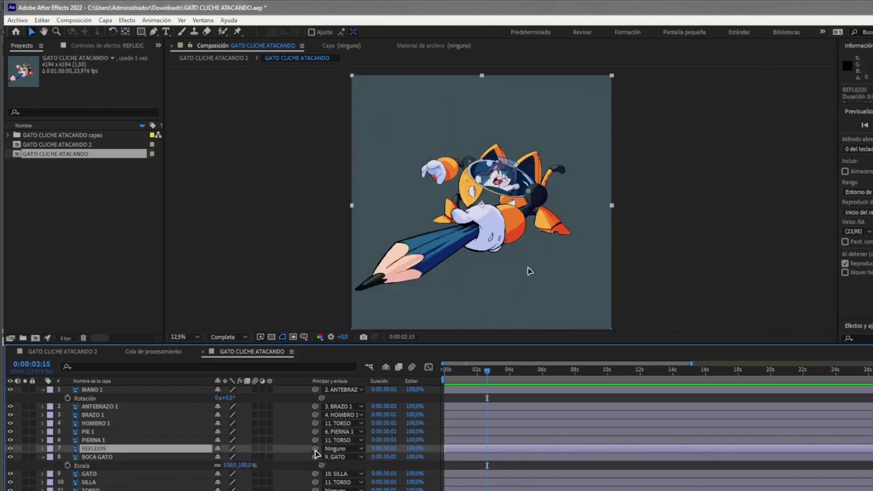
Step: Pick-whip the REFLEJOS layer's parent onto layer 11 TORSO
left_click_drag(315, 450, 120, 473)
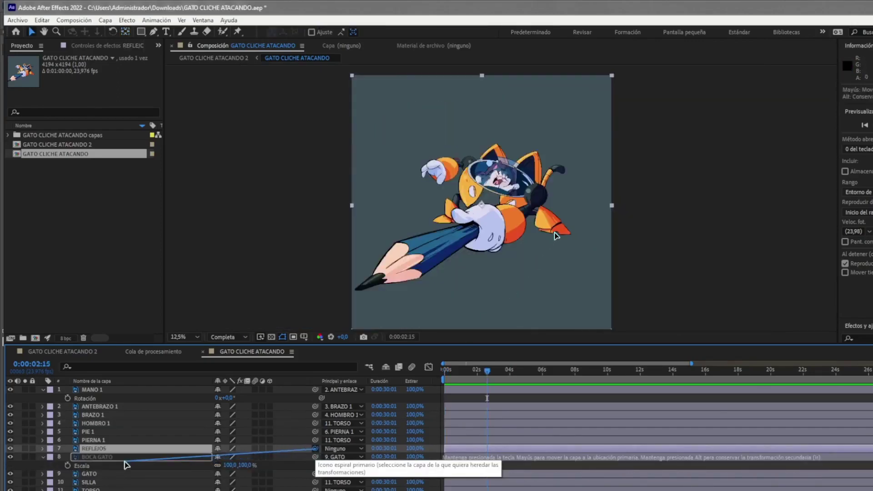
left_click_drag(121, 474, 114, 489)
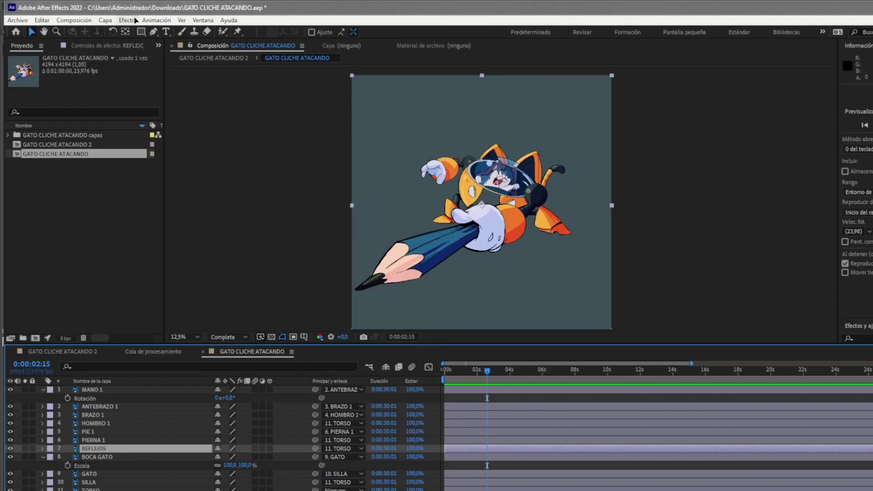
left_click(105, 21)
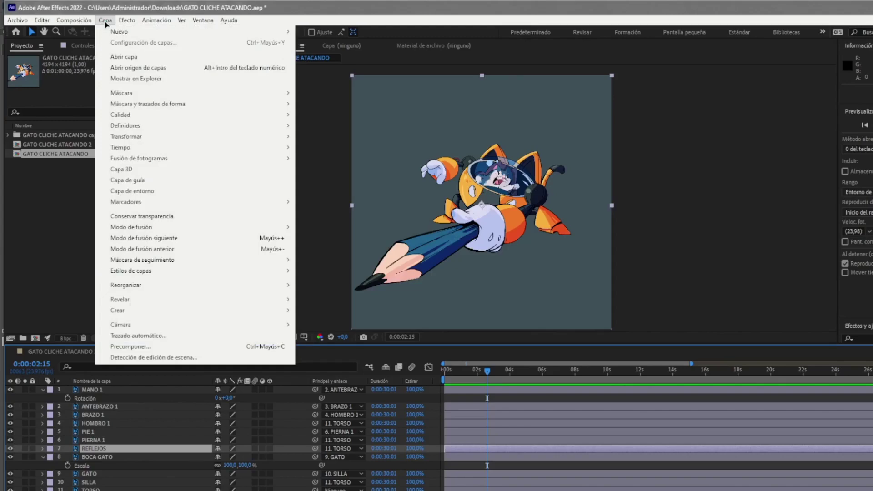
Step: Create the Nulo 1 null layer with Capa > Nuevo > Objeto nulo
mouse_move(136, 34)
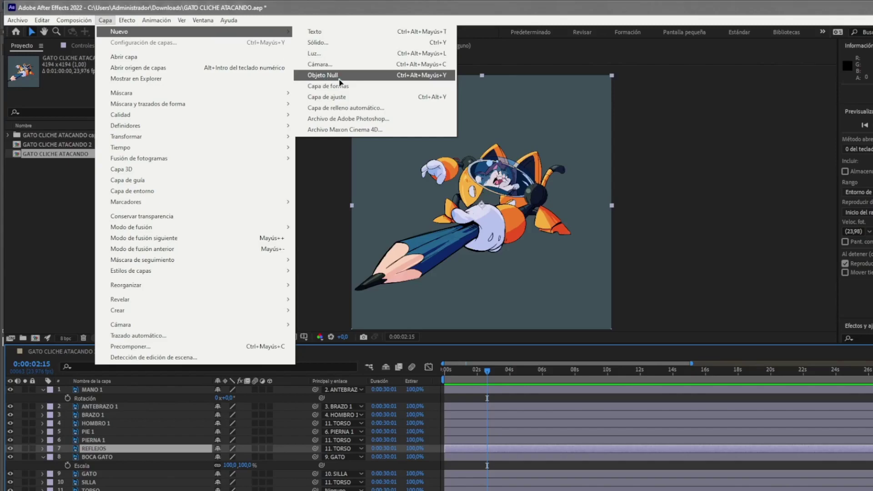
left_click(322, 75)
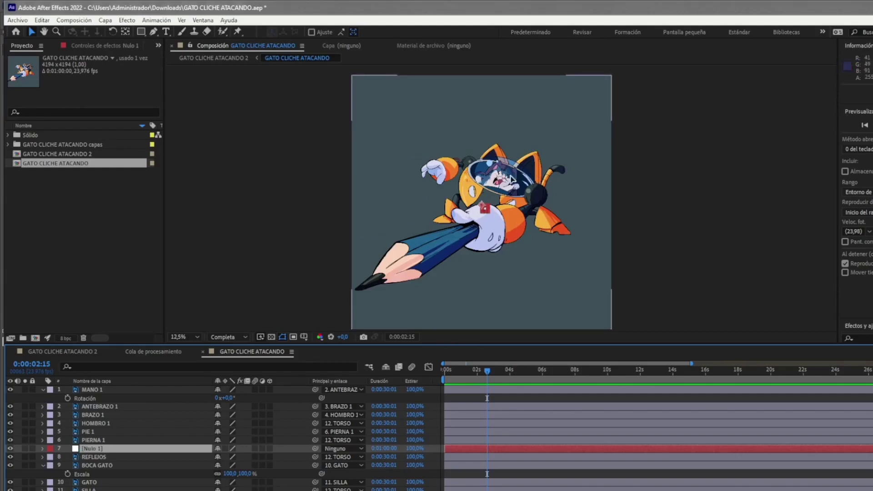
Step: Move Nulo 1 in the layer stack to sit between TORSO and PIE 2
key("period")
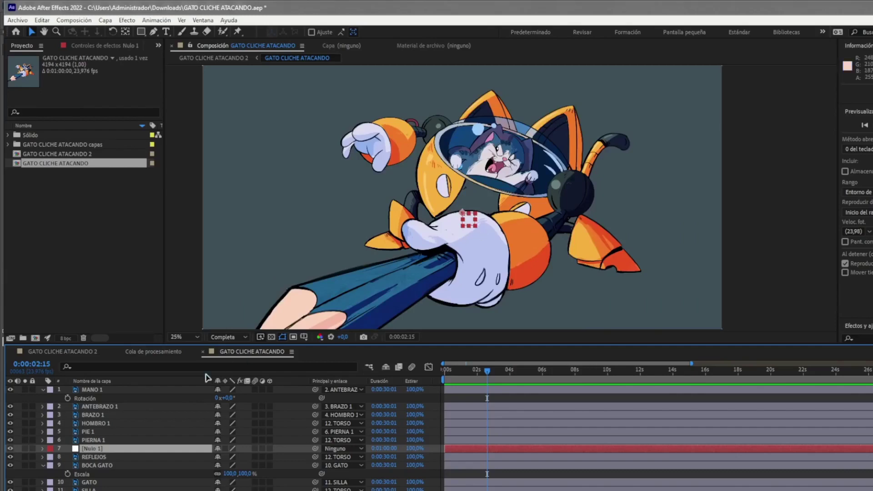
mouse_move(96, 453)
left_mouse_down()
mouse_move(109, 459)
mouse_move(113, 449)
left_mouse_up()
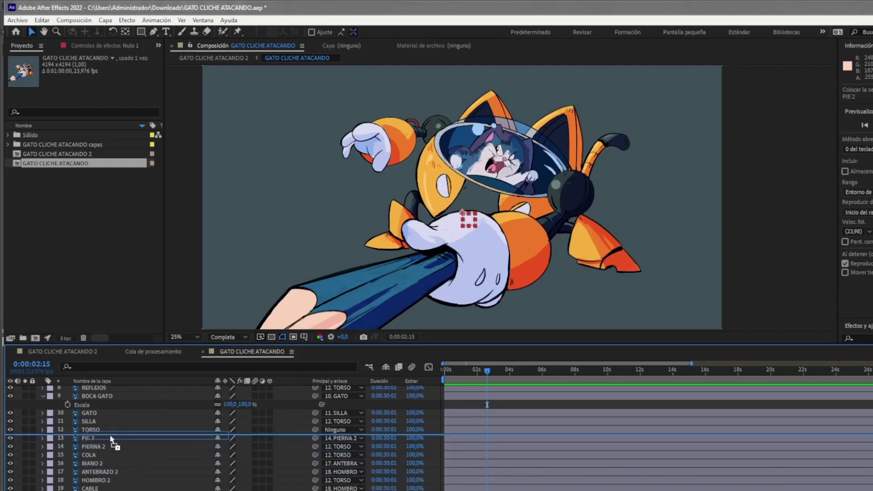
left_click_drag(112, 446, 110, 437)
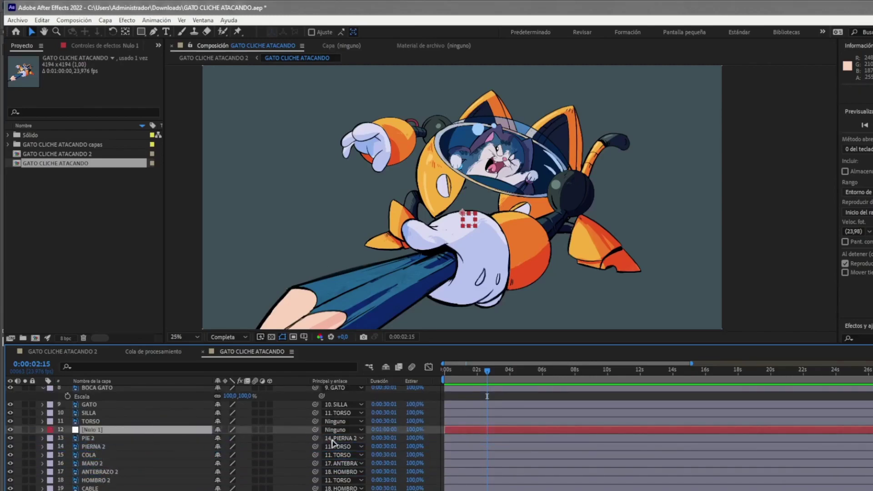
Step: Position the Nulo 1 null over the hand area in the composition
left_click(97, 422)
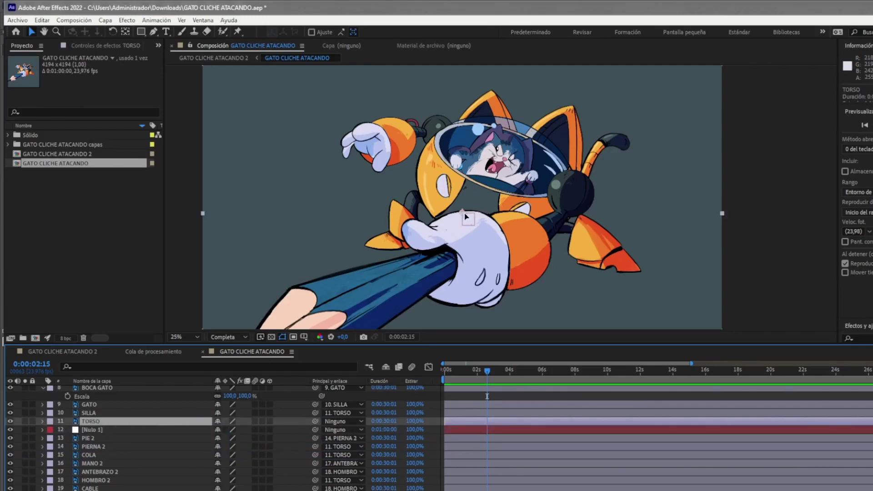
left_click_drag(465, 214, 465, 224)
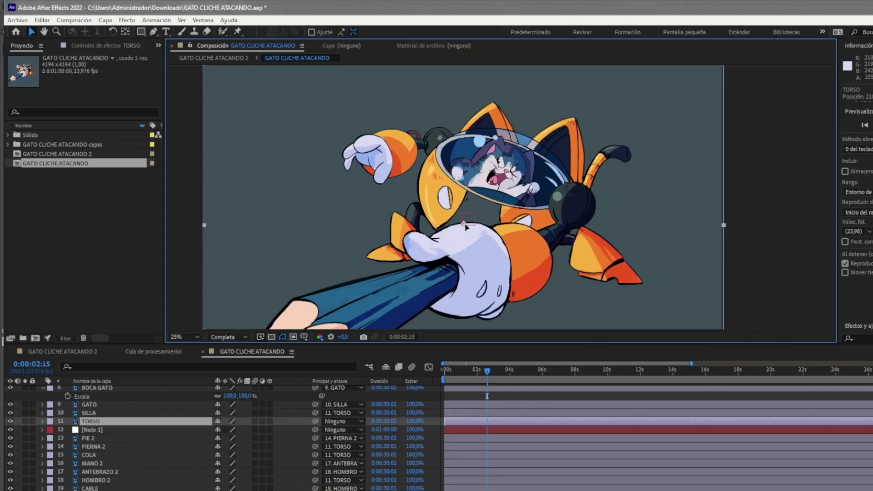
key("ctrl+z")
left_click(464, 217)
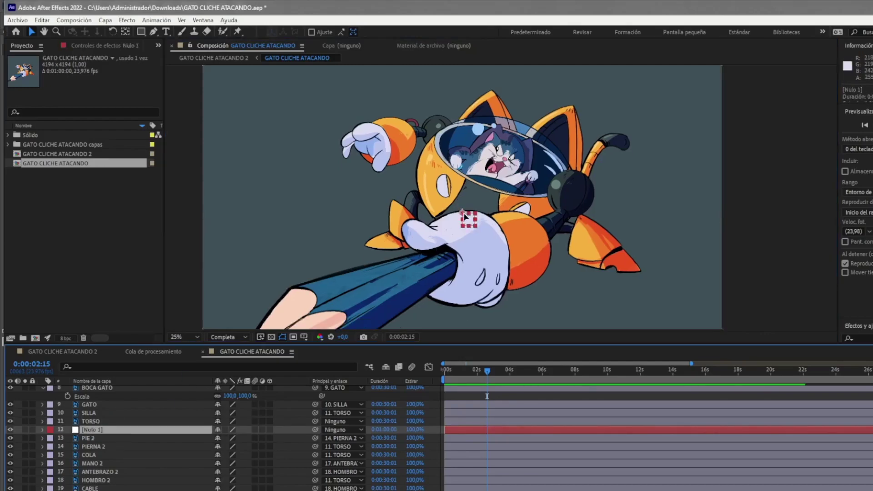
left_click_drag(465, 217, 472, 272)
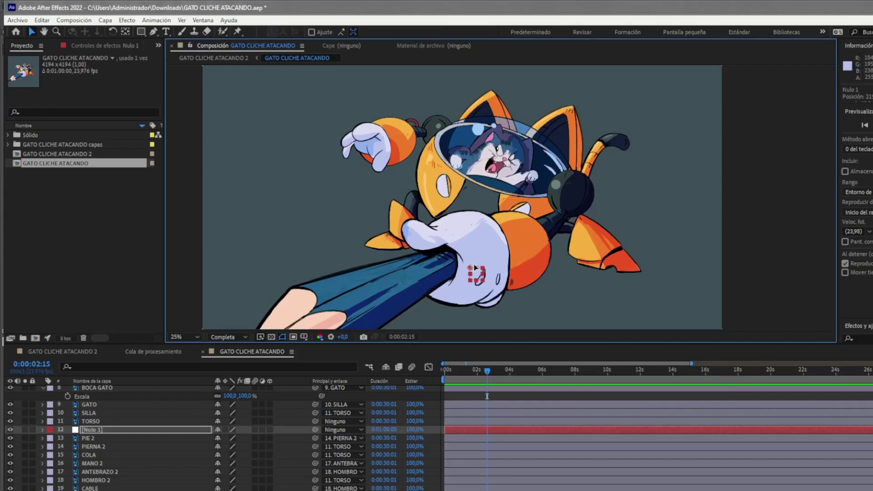
left_click_drag(470, 272, 468, 267)
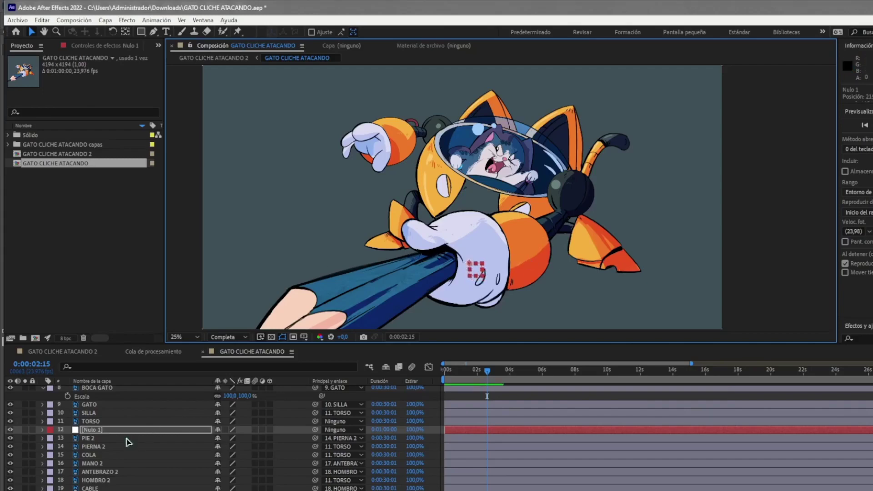
Step: Set Nulo 1 as TORSO's parent and return to the timeline start
left_click(100, 423)
left_click_drag(315, 421, 94, 430)
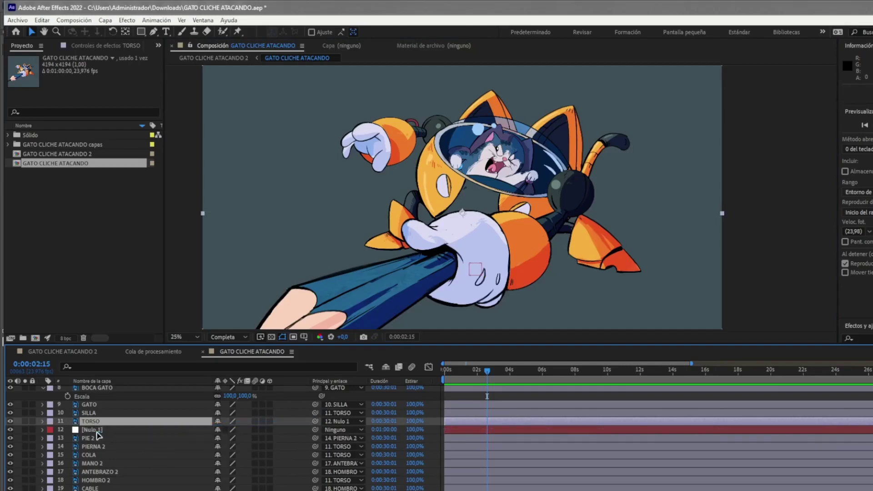
left_click(178, 429)
left_click_drag(487, 371, 434, 373)
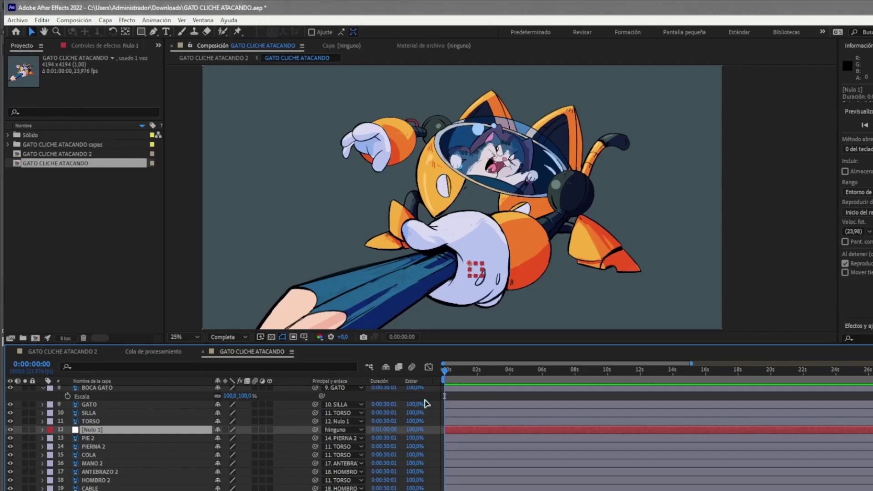
Step: Rename the Nulo 1 layer to CONTROLADOR and show its Scale
type("CONTROLADOR")
key("Return")
key("s")
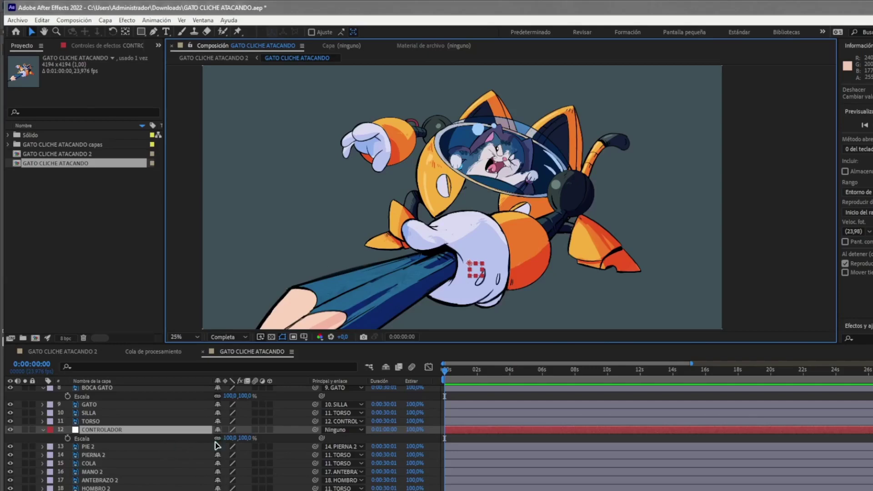
Step: Unlink CONTROLADOR's width and height scale, leaving both at 100%
left_click_drag(229, 437, 230, 436)
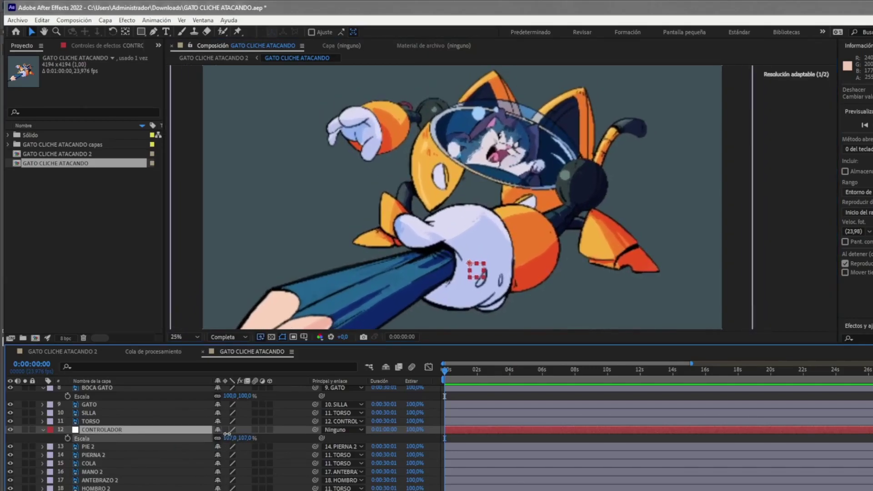
left_click_drag(230, 435, 218, 439)
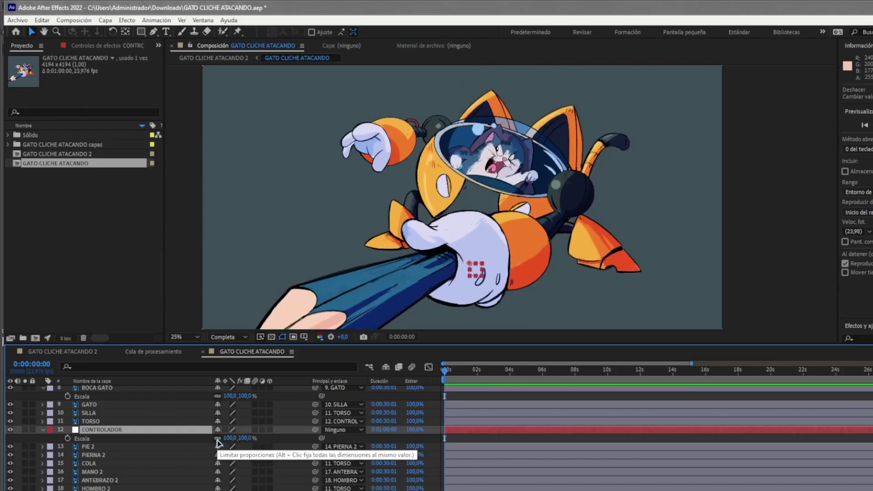
left_click(217, 438)
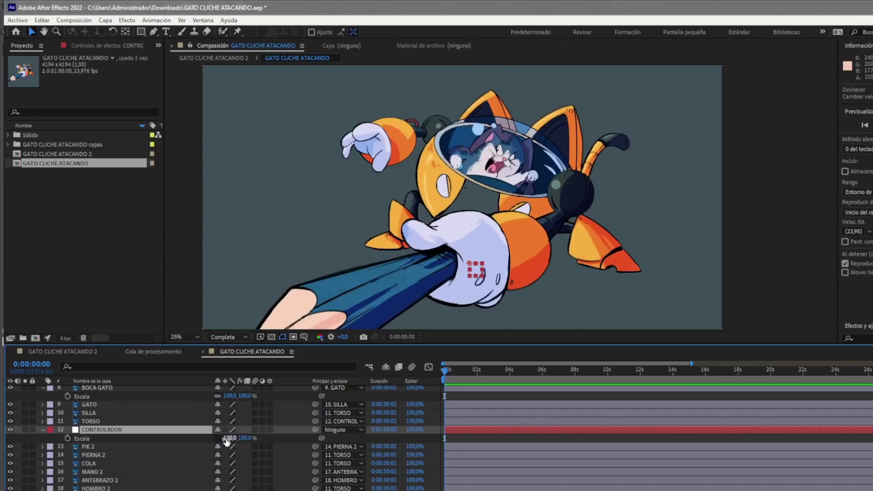
left_click_drag(228, 437, 221, 439)
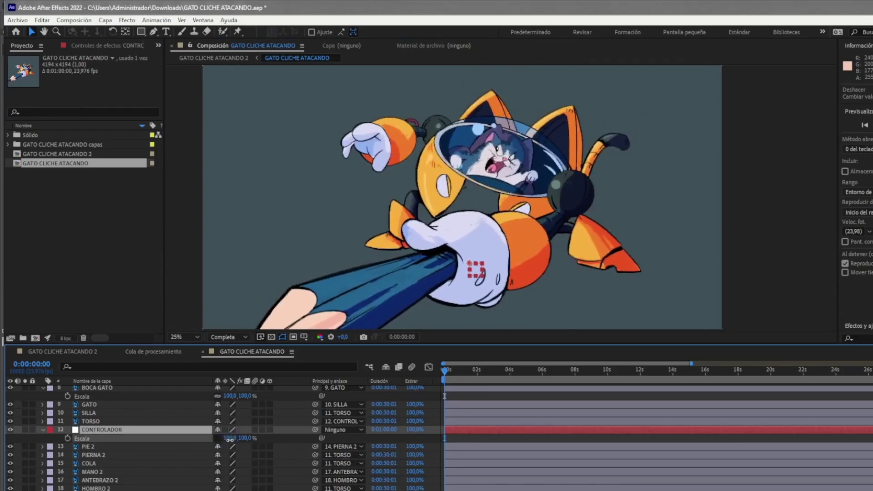
key("ctrl+z")
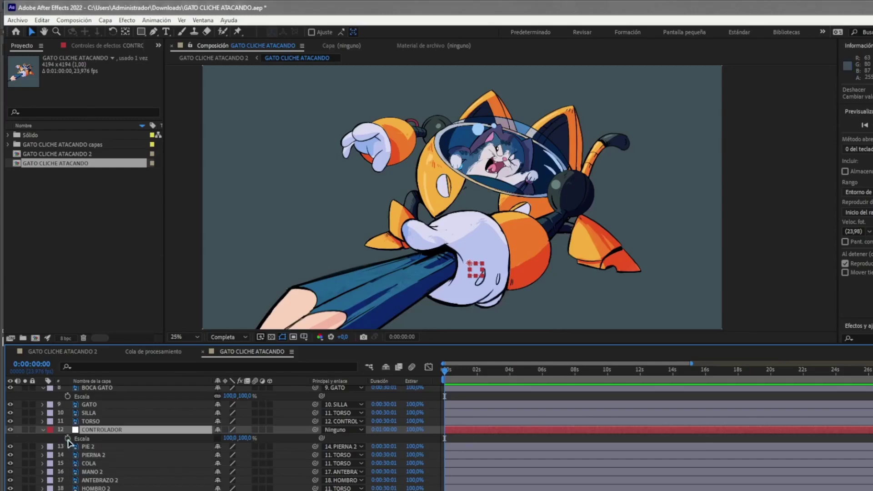
Step: Set a 100% Scale keyframe at frame 0 and zoom the timeline to about 10 seconds
left_click(68, 438)
key("Page_Down")
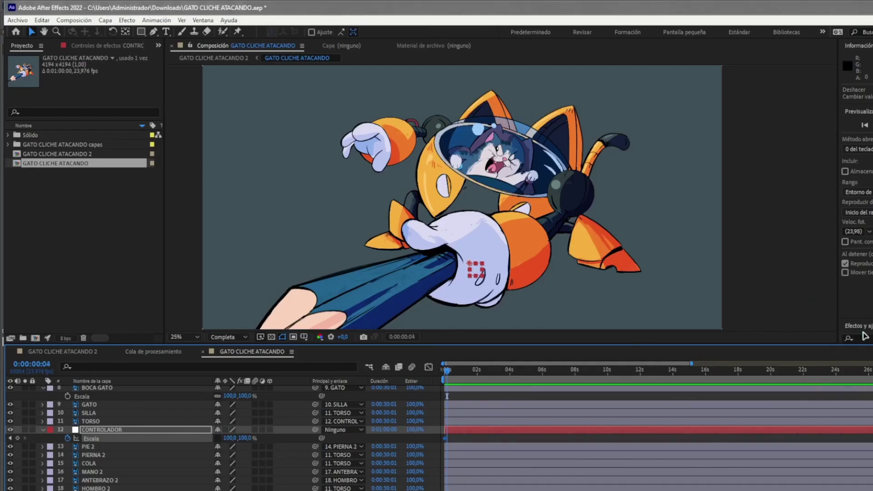
key("Page_Up")
key("Page_Up")
key("Page_Up")
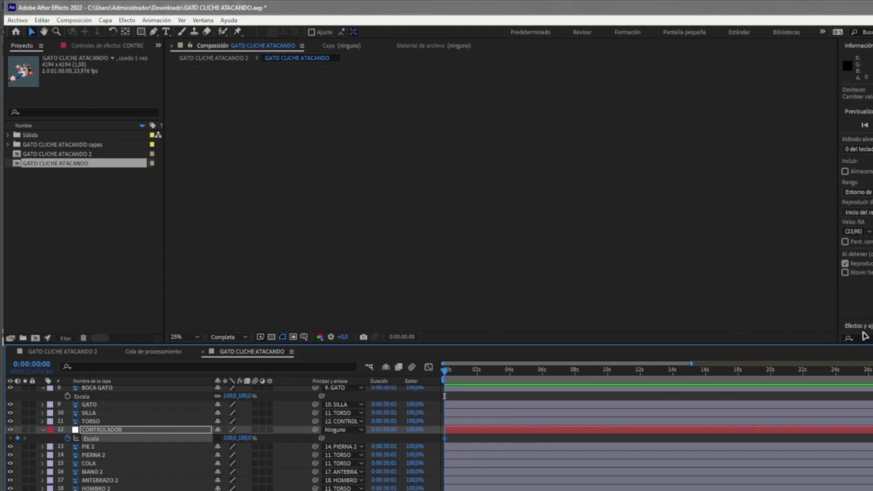
key("Page_Down")
key("Page_Down")
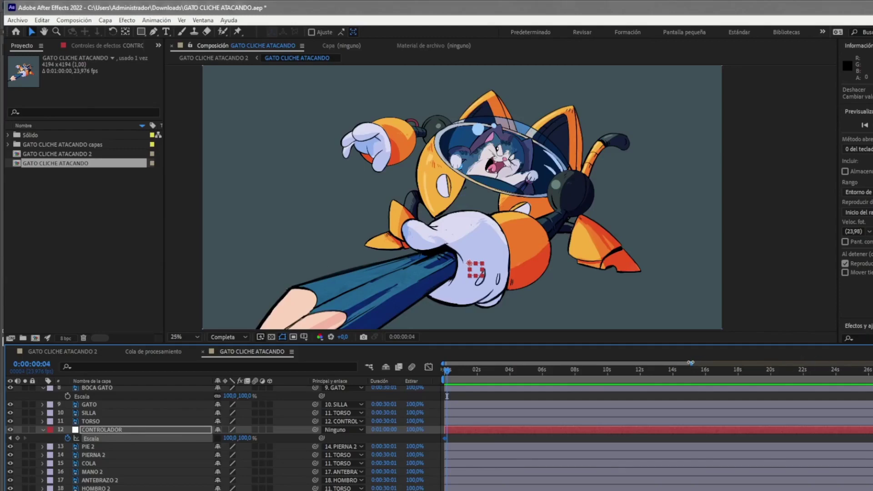
left_click_drag(691, 363, 561, 364)
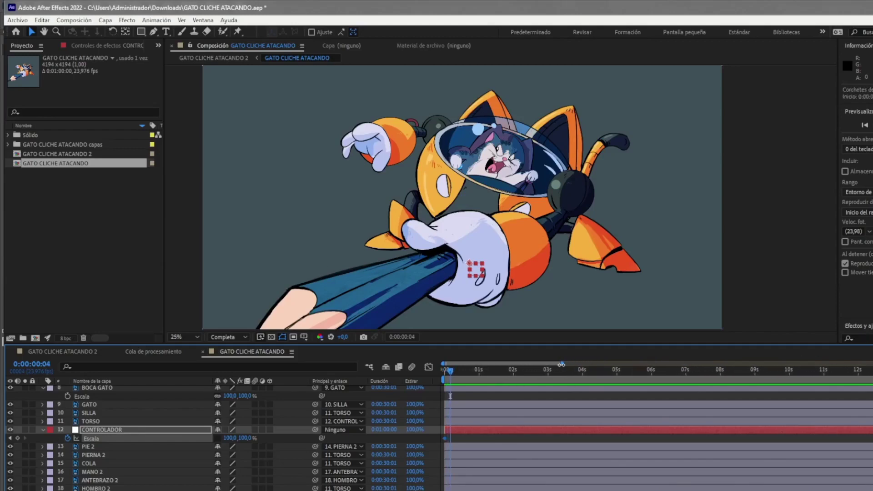
left_click_drag(561, 364, 541, 363)
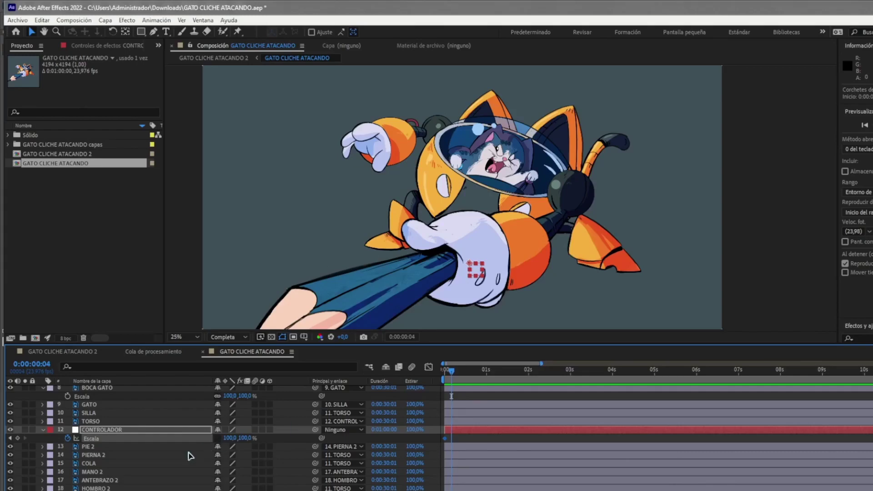
Step: Key the frame-4 squash at 105% width and 95% height, then preview it
left_click_drag(245, 437, 243, 439)
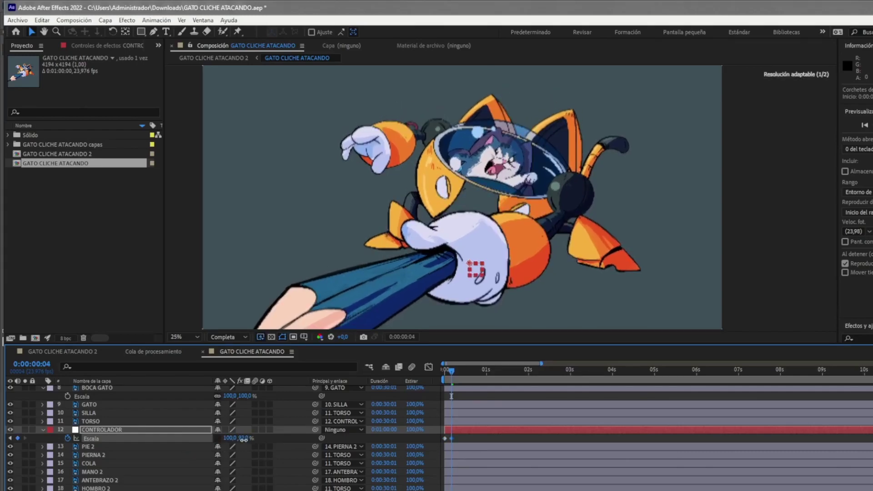
left_click(243, 439)
type("95")
key("Return")
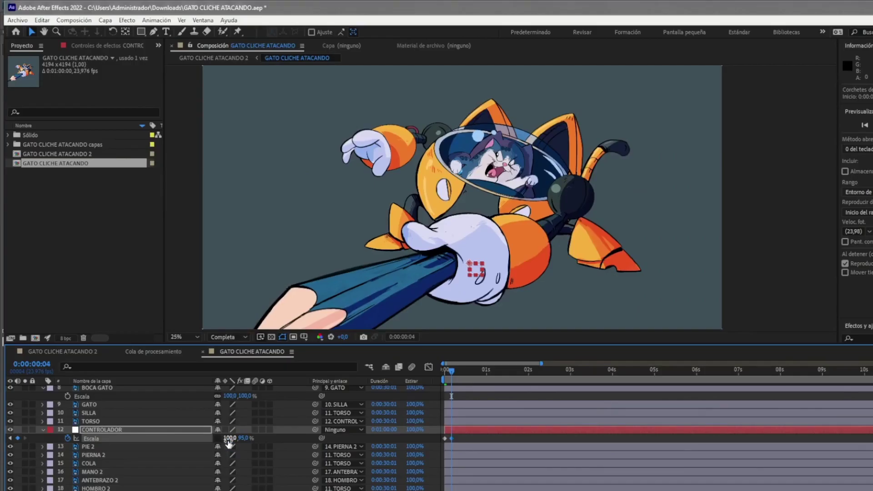
left_click_drag(459, 372, 452, 373)
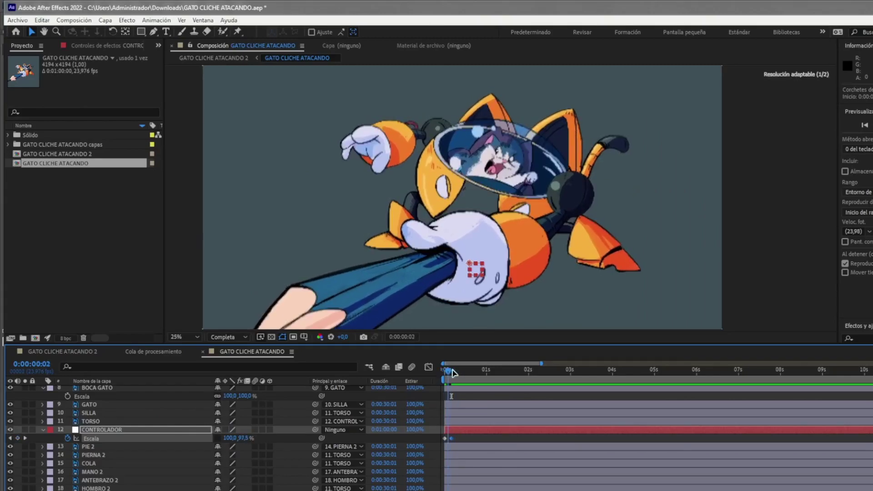
left_click_drag(453, 372, 453, 372)
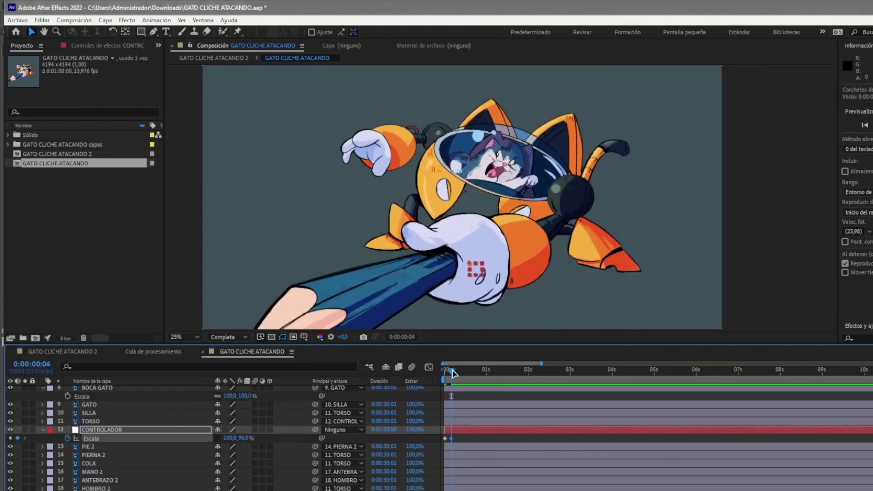
left_click(230, 438)
type("105")
key("Return")
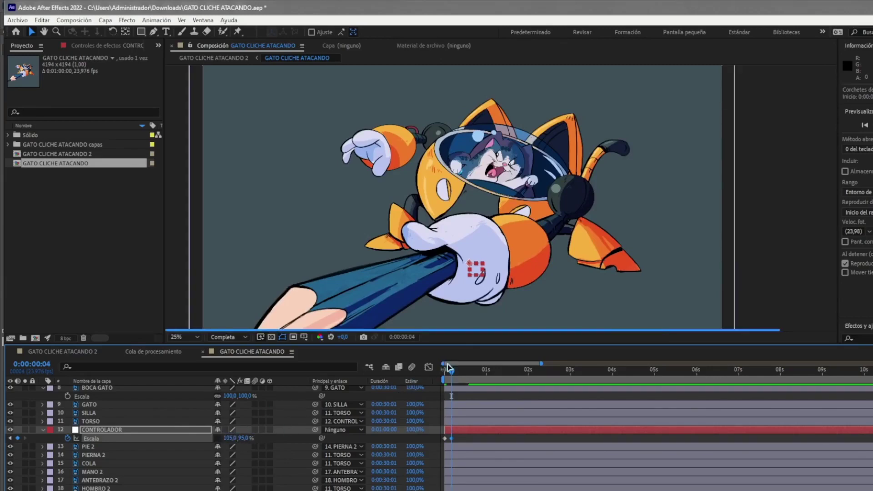
left_click_drag(451, 371, 445, 372)
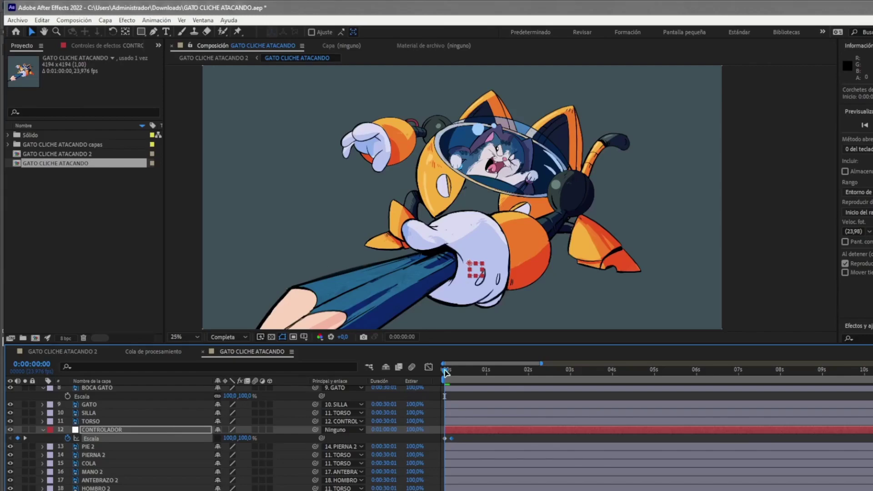
Step: Paste the 100% scale keyframe at frame 8 and check the squash at frames 5–6
left_click(449, 437)
left_click_drag(541, 363, 472, 364)
key("space")
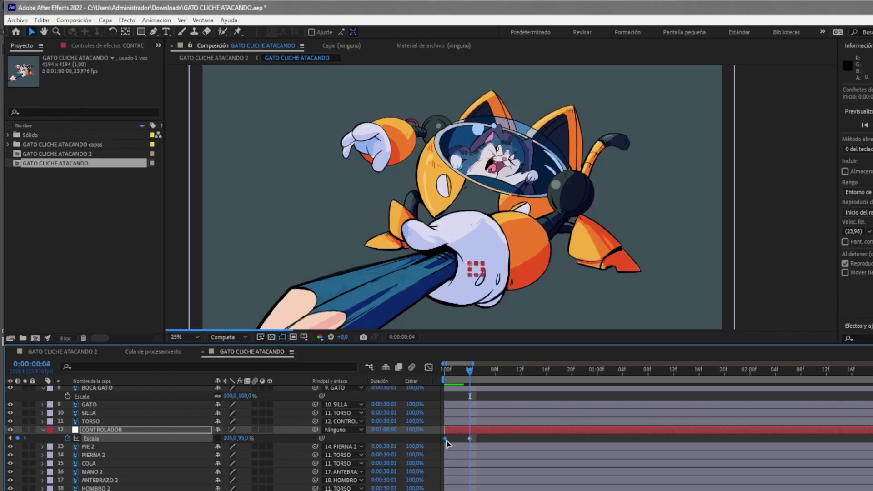
left_click(469, 438)
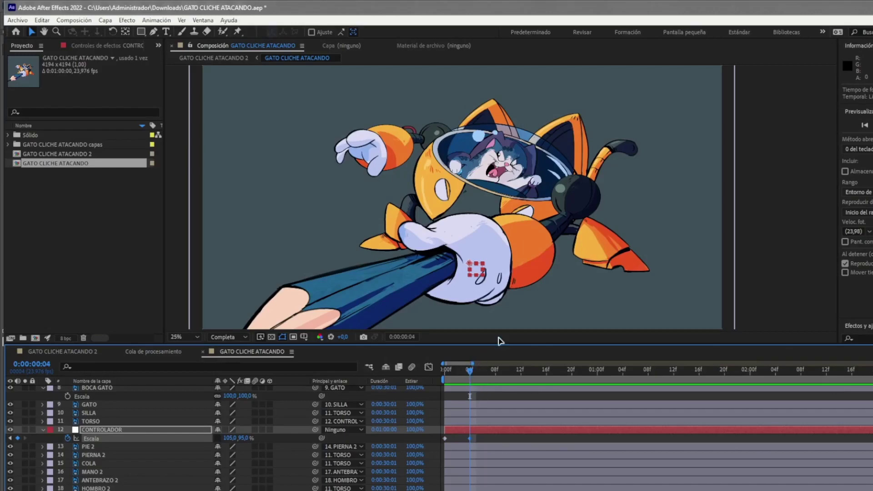
key("space")
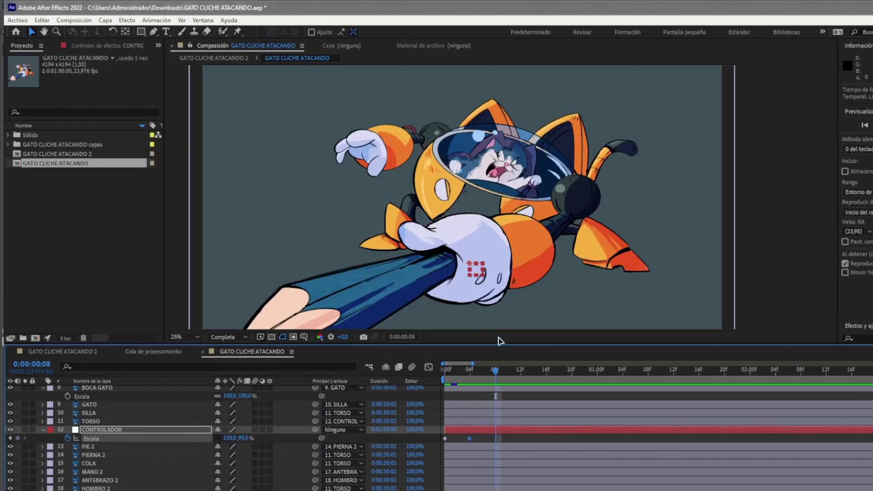
key("ctrl+v")
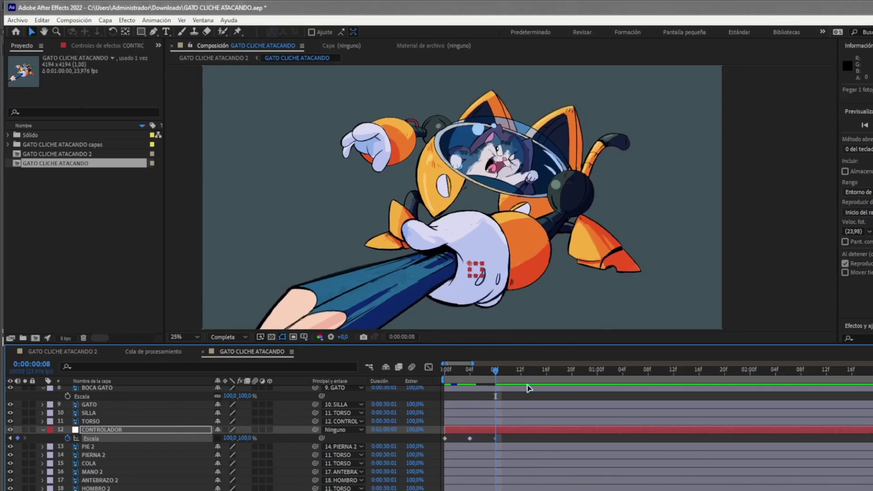
mouse_move(493, 377)
left_mouse_down()
mouse_move(476, 376)
mouse_move(491, 381)
left_mouse_up()
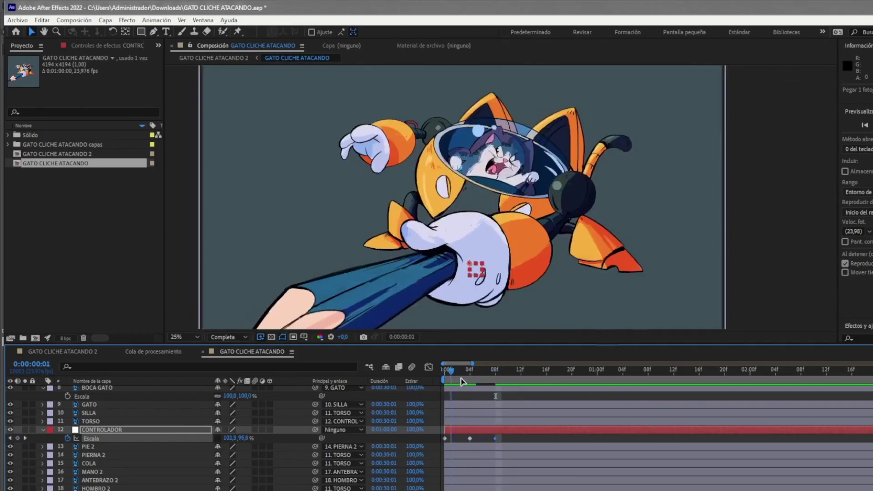
left_click(482, 376)
Step: Paste the three scale keyframes again starting at frame 8
left_click_drag(504, 441, 430, 448)
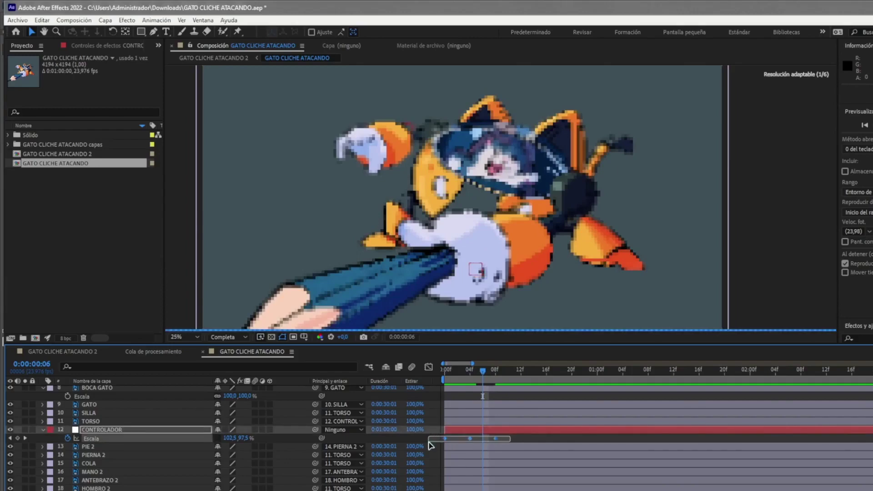
left_click(496, 372)
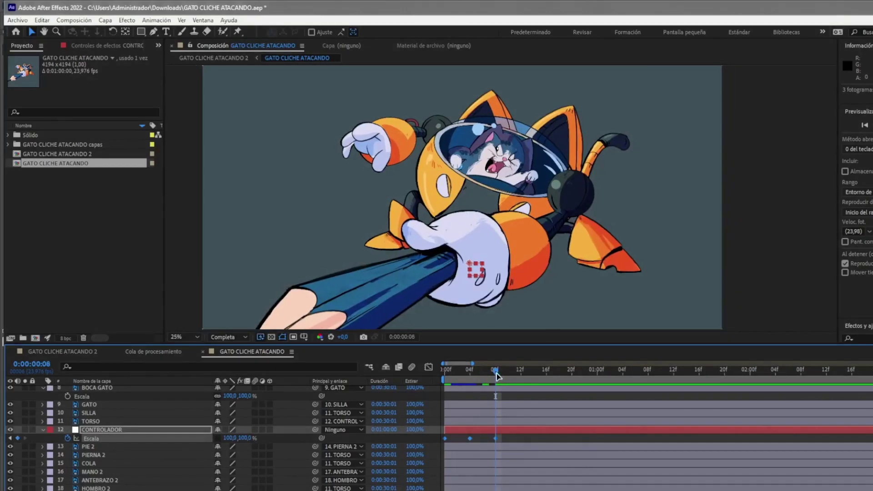
left_click(498, 431)
key("ctrl+v")
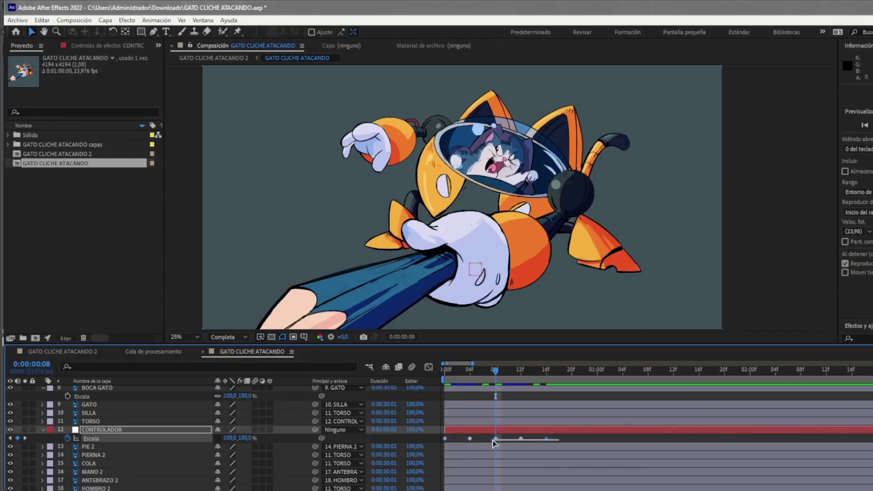
Step: Paste further bounce copies after 16f and from 01:08, then zoom the timeline out
left_click_drag(560, 444, 435, 434)
key("k")
key("k")
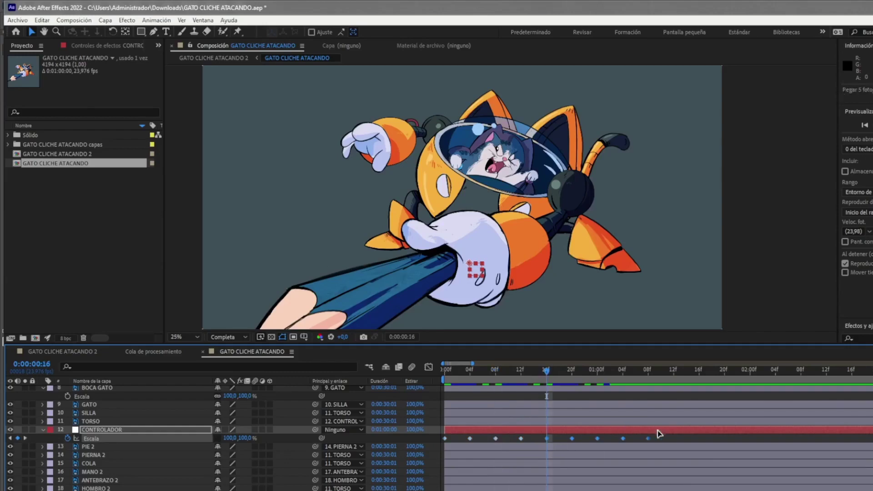
key("ctrl+v")
left_click_drag(664, 435, 442, 443)
left_click(650, 370)
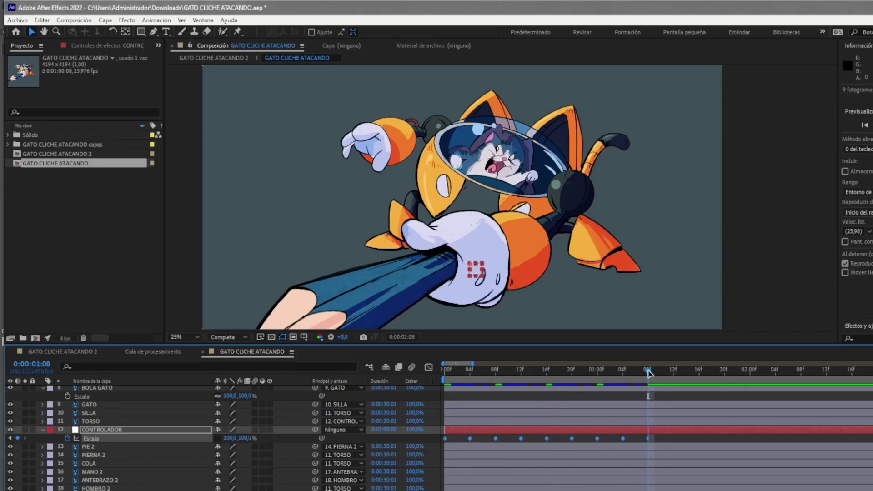
left_click(649, 440)
key("ctrl+v")
left_click_drag(472, 363, 544, 364)
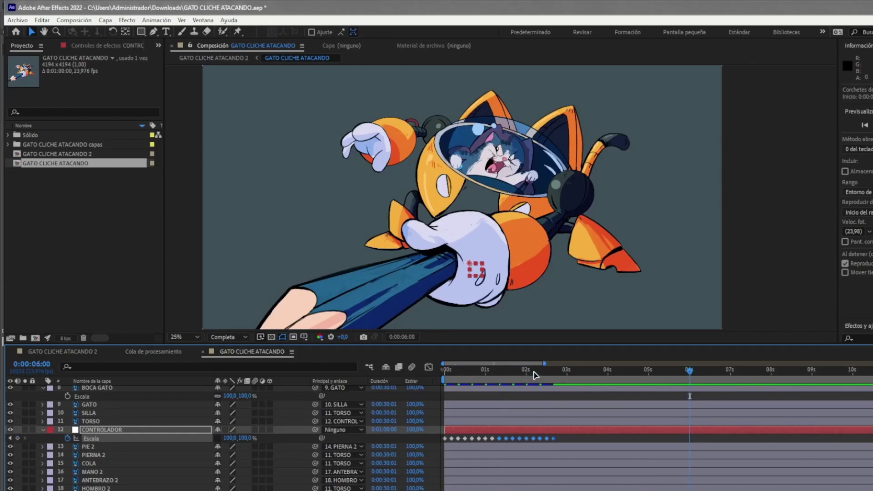
Step: End the work area at 02:16, where the bounce keyframes finish, and preview the loop
left_click_drag(560, 376, 551, 375)
left_click(554, 376)
key("n")
mouse_move(559, 381)
left_mouse_down()
mouse_move(581, 379)
mouse_move(553, 380)
left_mouse_up()
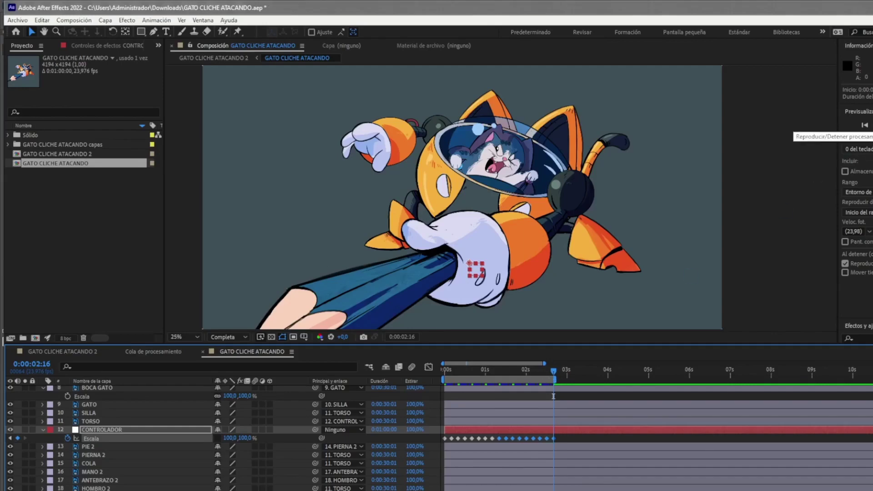
left_click(869, 126)
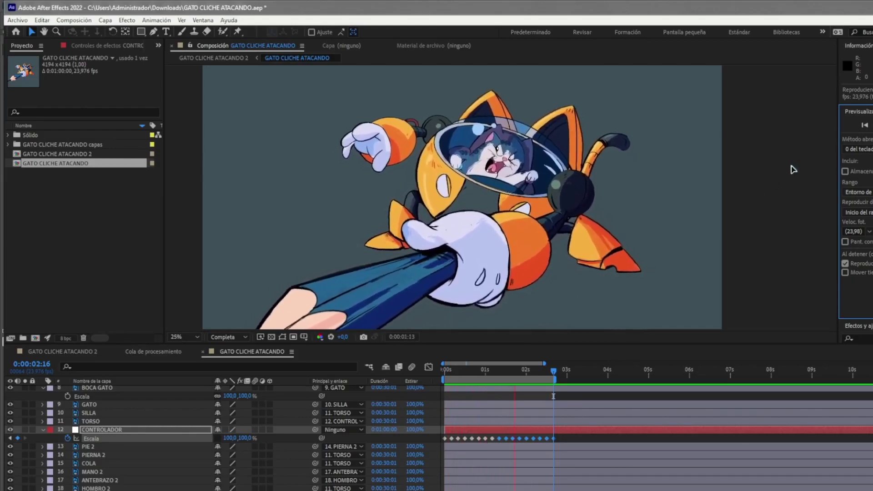
key("space")
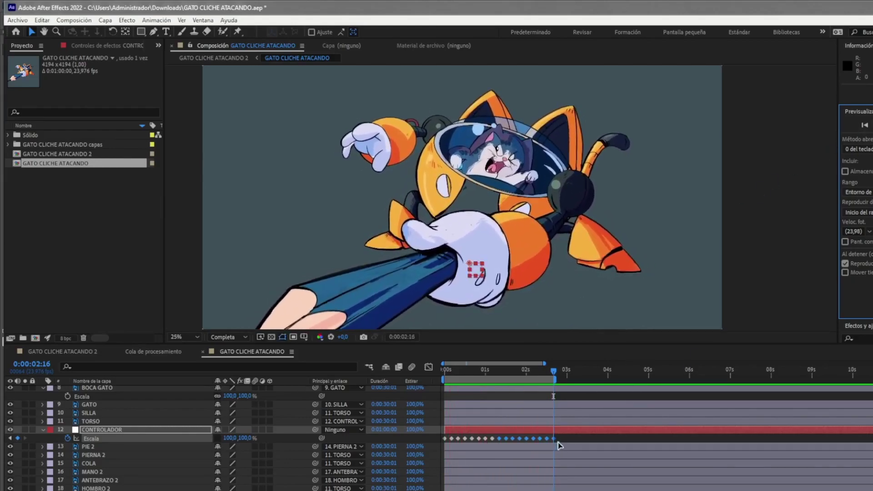
Step: Stretch all of CONTROLADOR's scale keyframes so they end at 0:00:04:00, and check the loop end
left_click(579, 440)
left_click(567, 440)
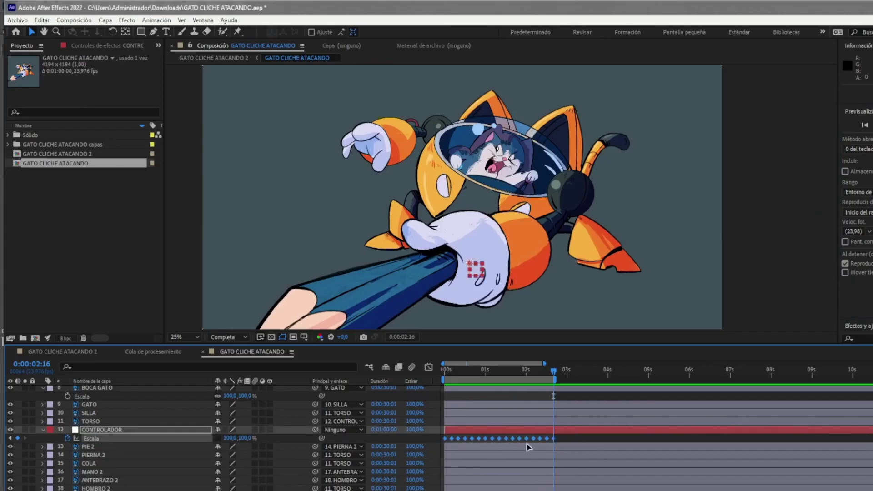
left_click_drag(555, 440, 562, 440)
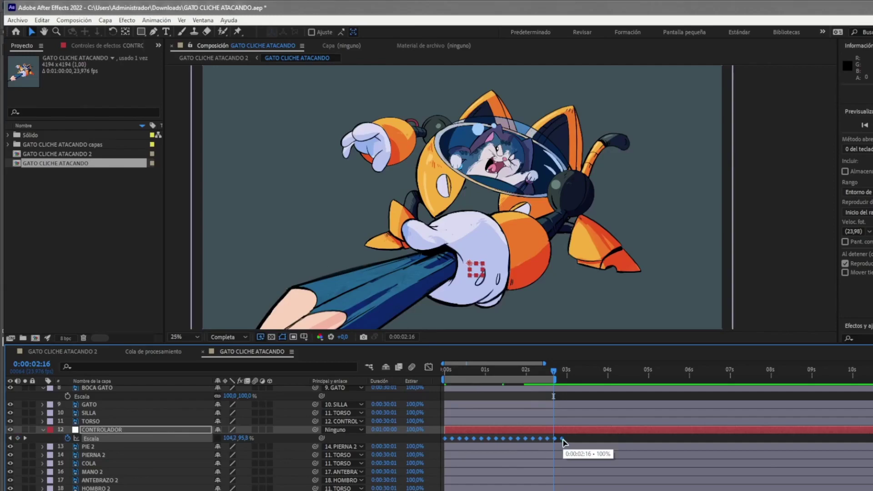
left_click_drag(562, 440, 607, 438)
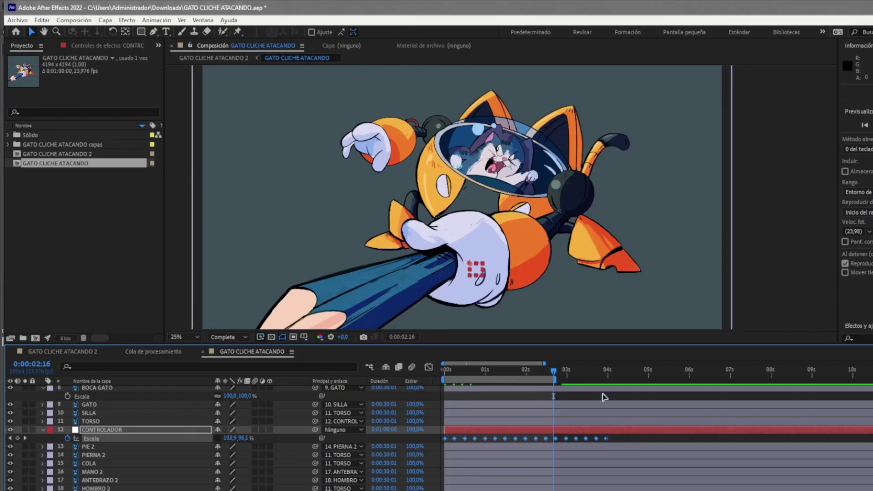
left_click(608, 370)
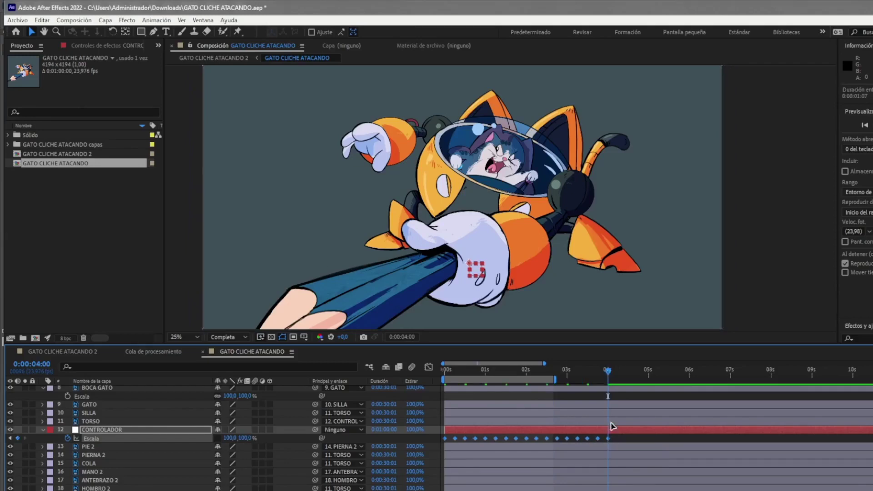
left_click_drag(609, 374, 608, 375)
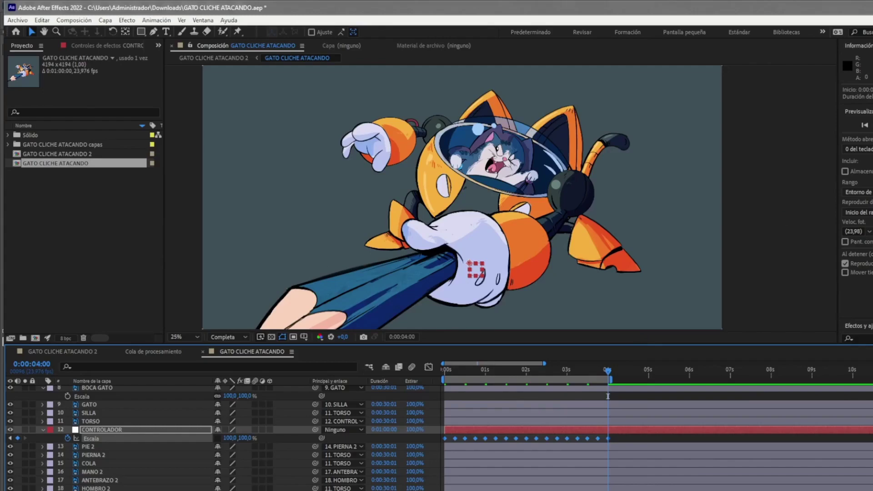
left_click(865, 131)
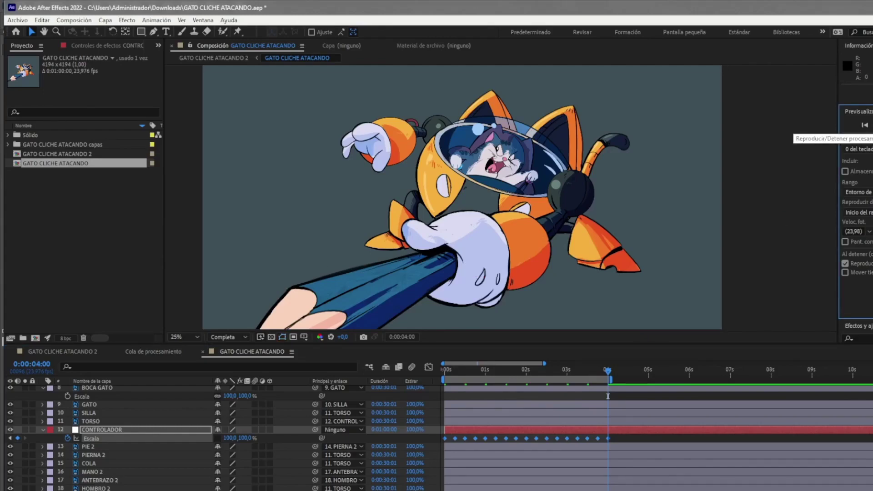
Step: Preview the bounce, switch the viewer resolution from Completa to Tercio, and replay it
key("space")
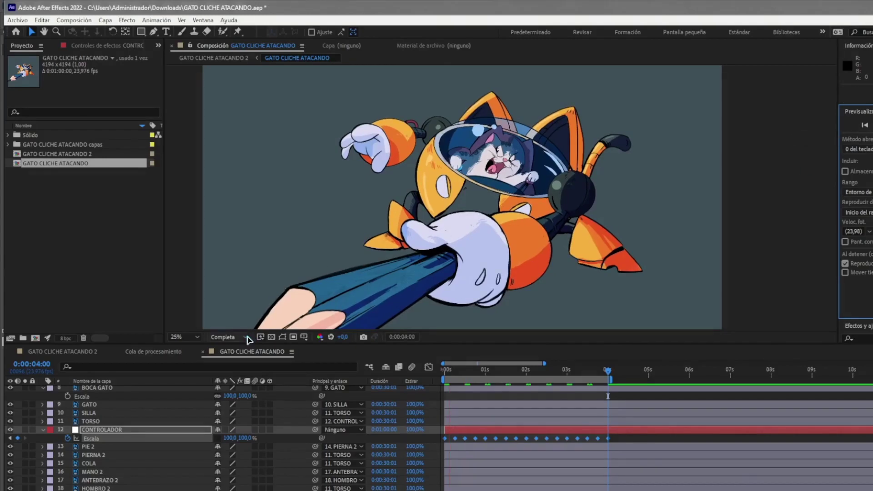
left_click(242, 339)
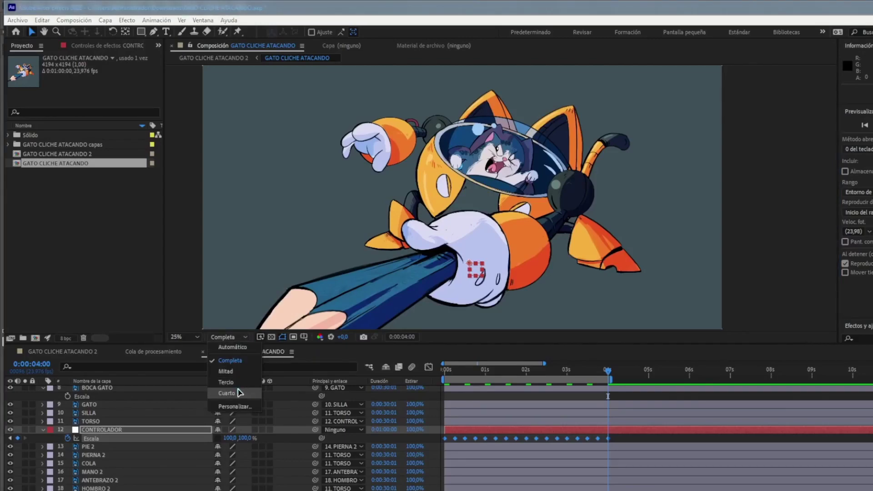
left_click(230, 383)
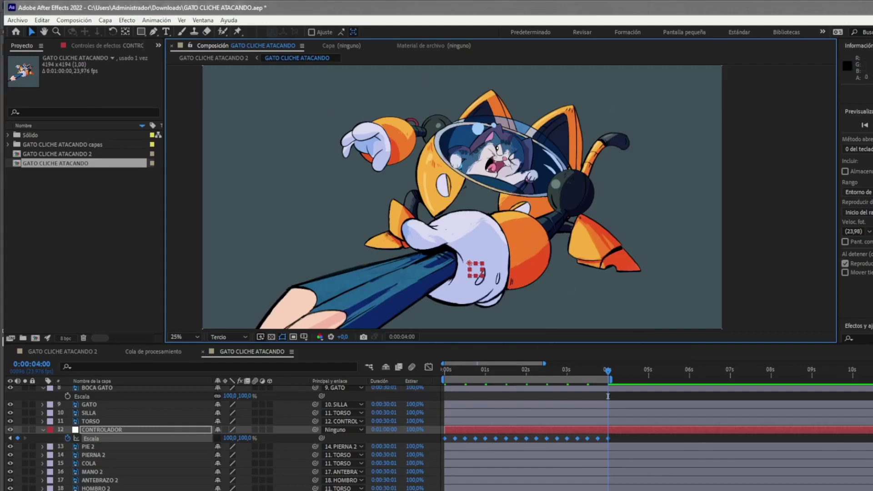
left_click(863, 126)
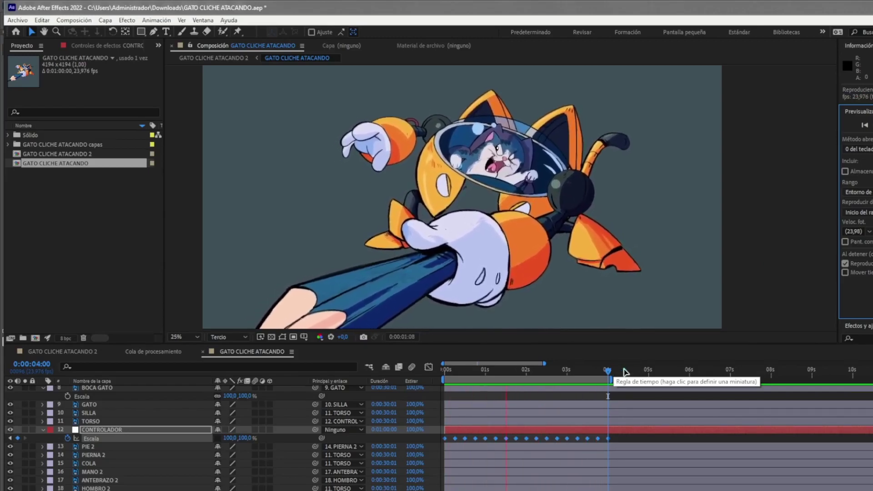
Step: Set a starting Posición keyframe on the TORSO layer at 0s
key("space")
left_click_drag(587, 374, 440, 373)
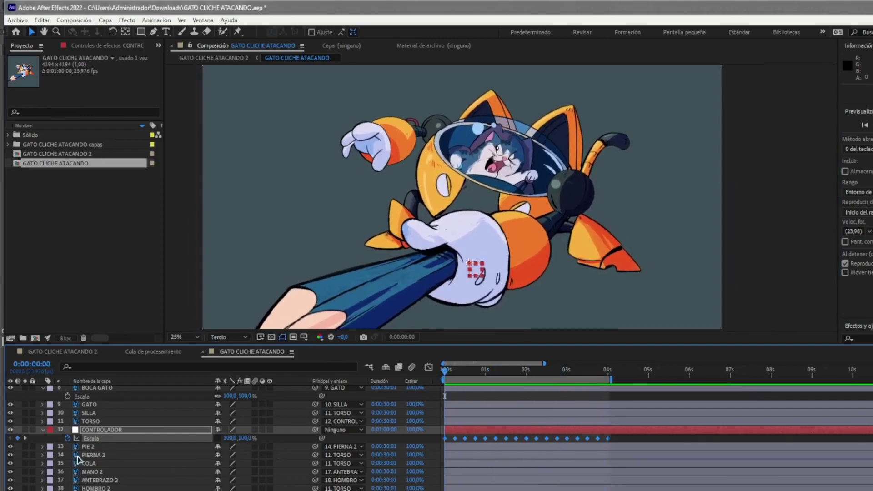
left_click(94, 422)
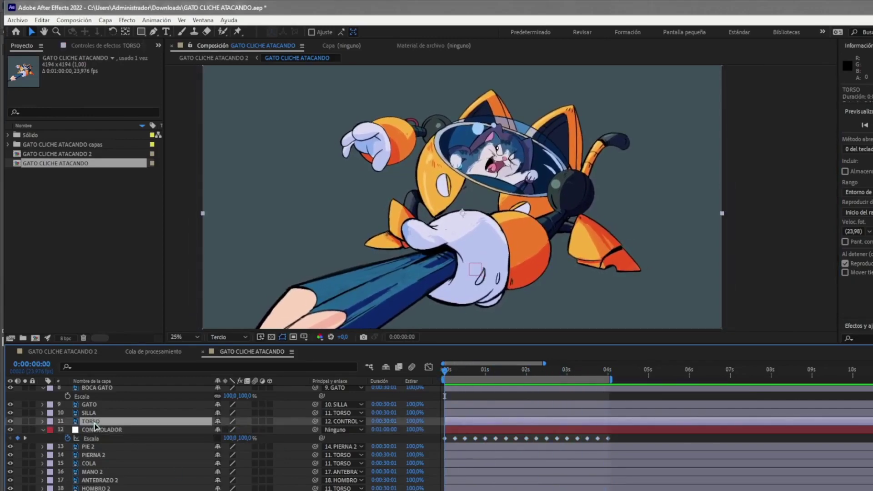
key("p")
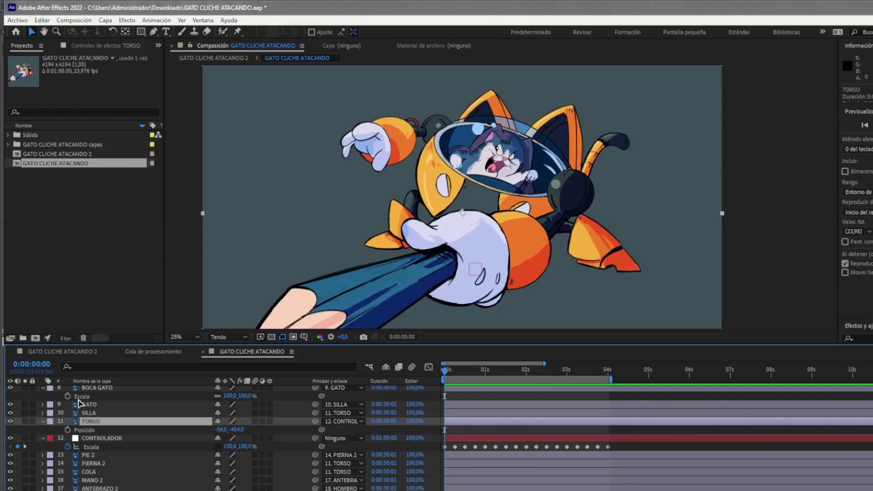
left_click(67, 430)
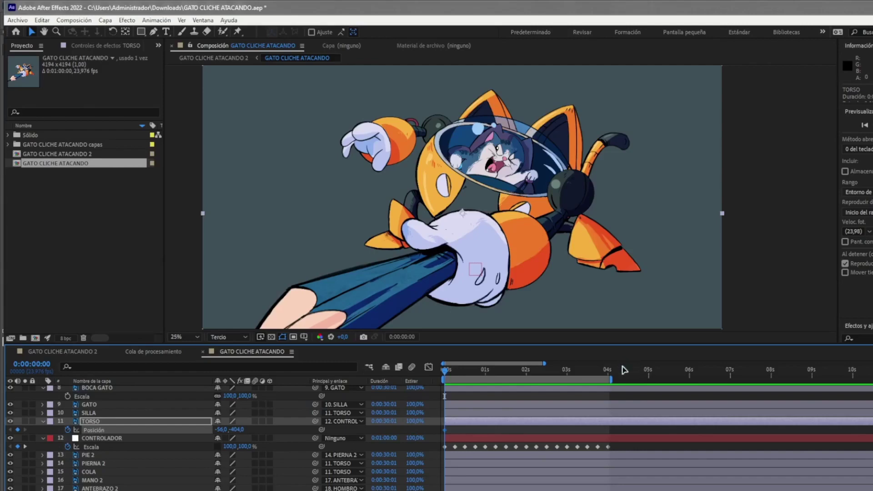
Step: Scrub to check the pose, then move to 0:00:04:01 to trim the layers there
scroll(453, 373, "up", 1)
scroll(453, 373, "up", 2)
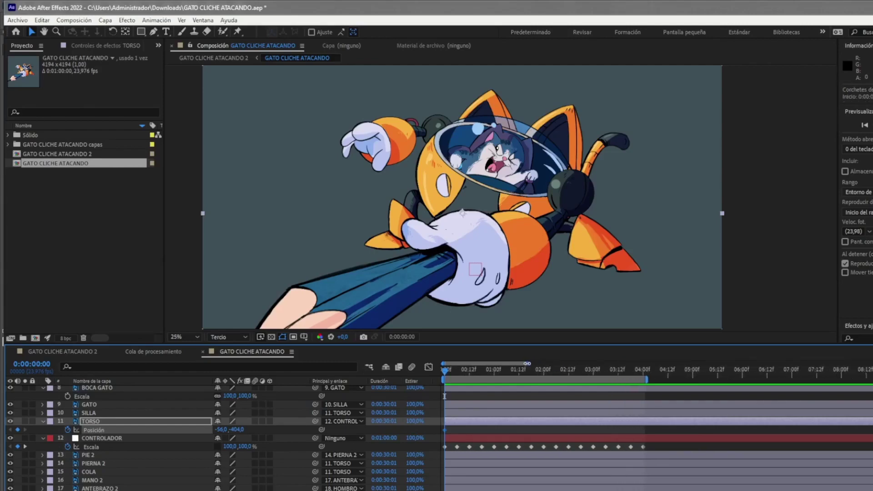
scroll(453, 373, "up", 2)
scroll(453, 374, "up", 1)
left_click_drag(447, 374, 458, 372)
left_click(703, 374)
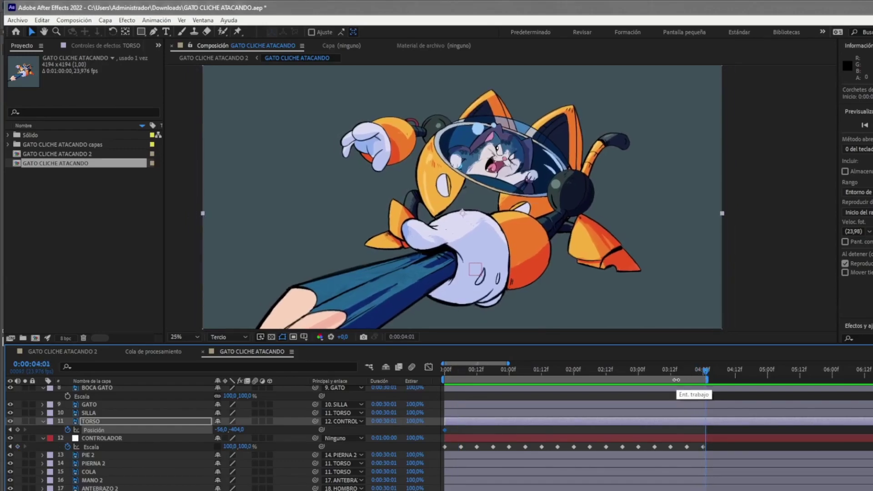
scroll(496, 176, "up", 2)
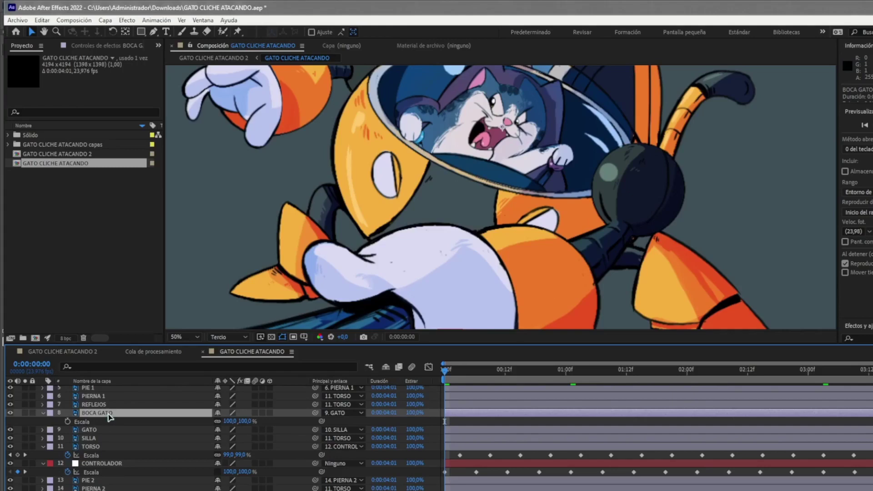
Step: Unlink BOCA GATO's scale proportions and key its 100% scale at frame 0
left_click(217, 421)
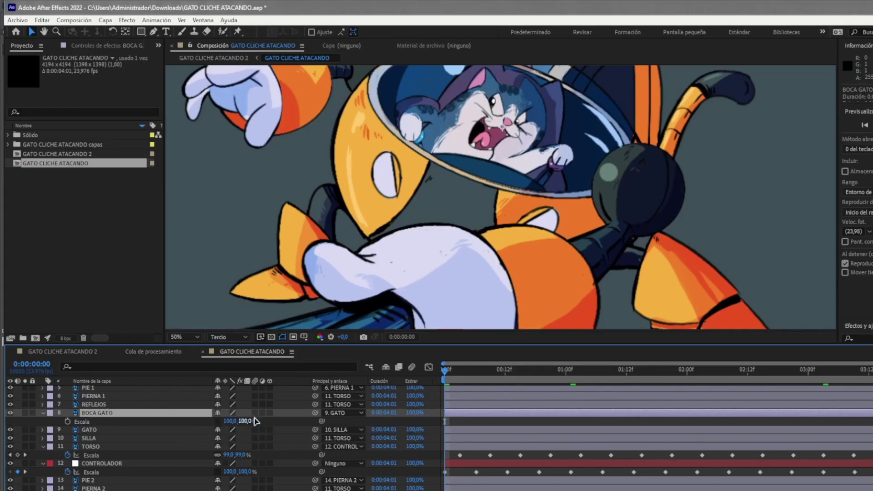
left_click(67, 421)
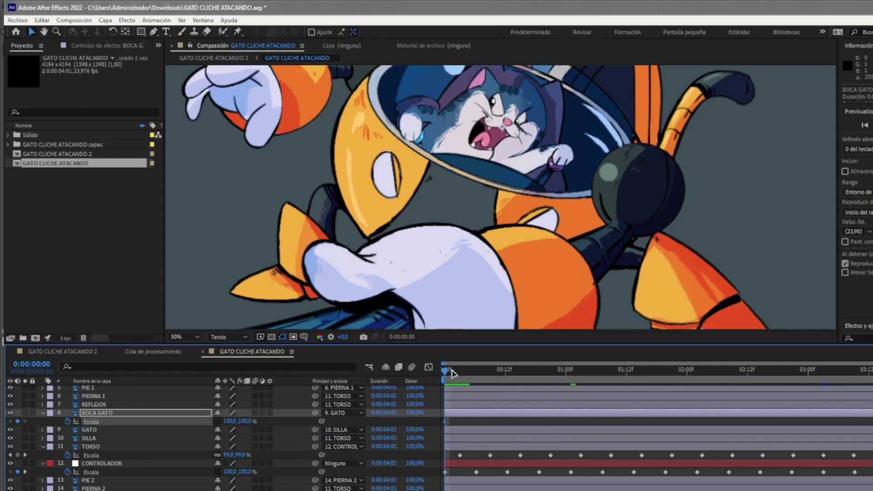
key("space")
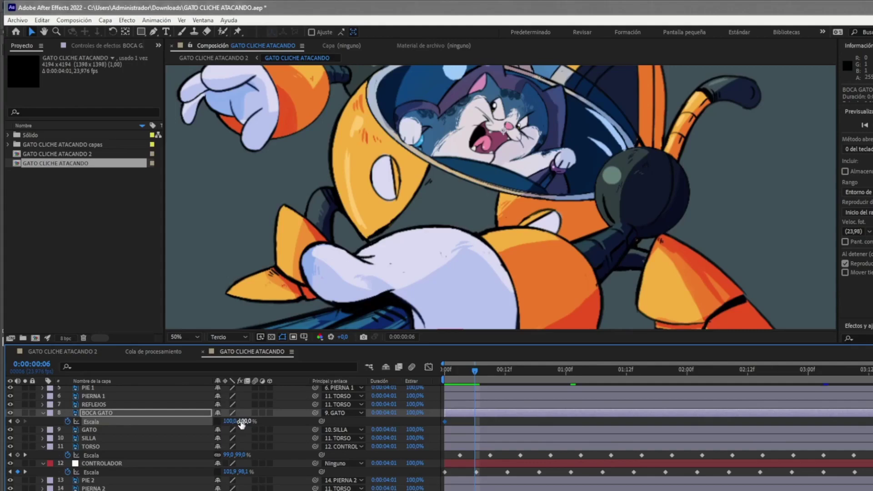
Step: Set the mouth scale to 80 × 102% at frame 6
left_click_drag(227, 420, 221, 421)
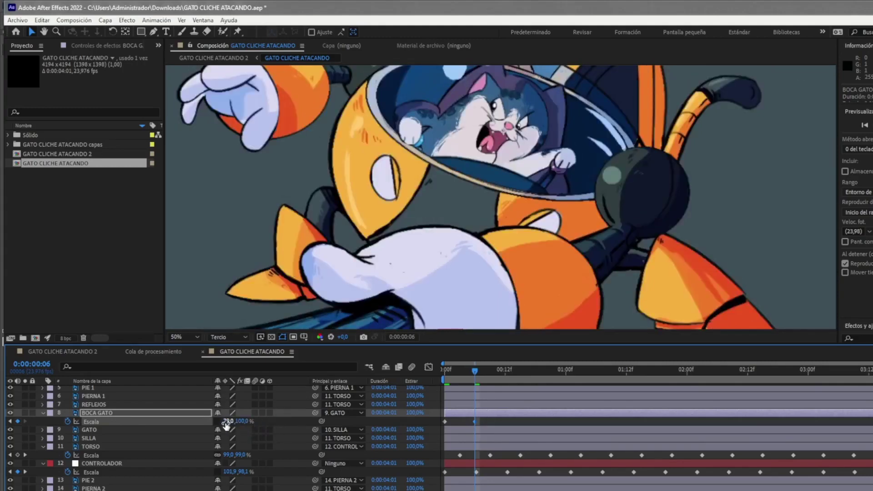
left_click_drag(241, 421, 252, 422)
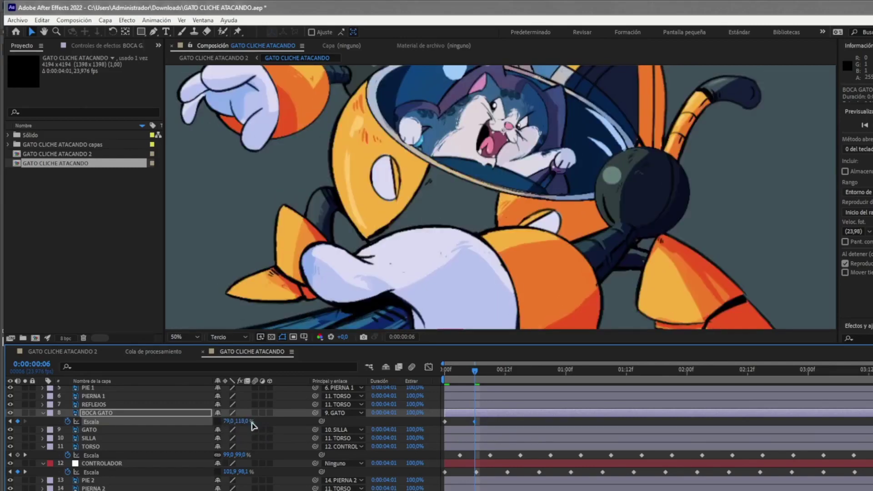
key("ctrl+z")
left_click(240, 421)
type("102")
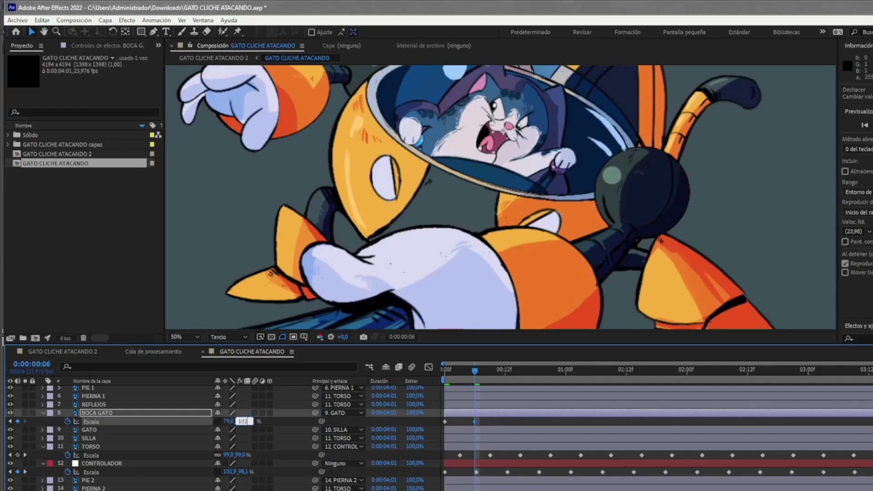
key("Return")
left_click(229, 421)
key("Return")
Step: Copy the first 100% scale keyframe to frame 12 and preview the mouth squash
left_click(505, 371)
left_click(444, 421)
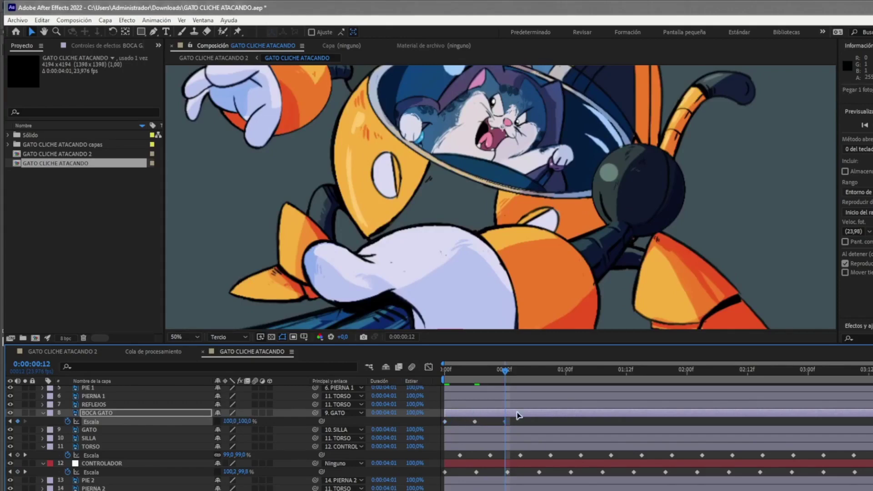
mouse_move(514, 419)
left_mouse_down()
mouse_move(469, 425)
mouse_move(476, 425)
left_mouse_up()
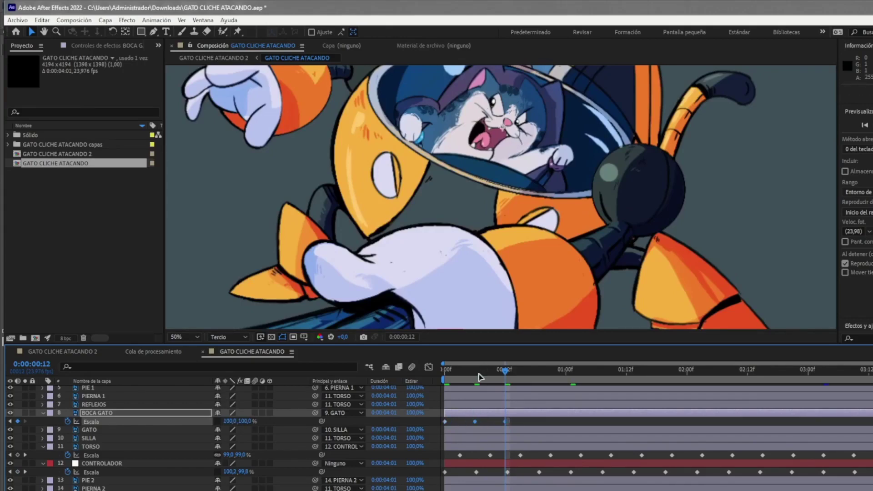
left_click(481, 375)
key("space")
Step: Paste the mouth scale keyframes at 0:12, 1:00, 1:12 and 3:00, then preview the loop
left_click_drag(518, 429, 437, 417)
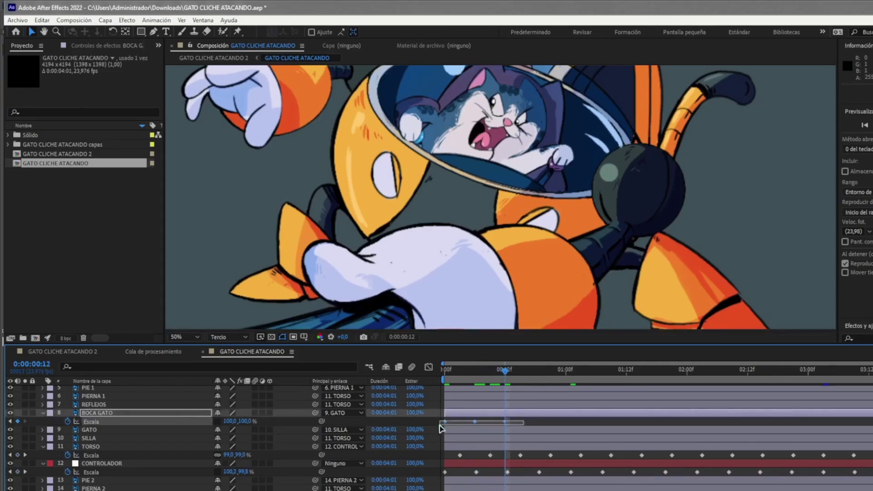
left_click(505, 421)
key("ctrl+v")
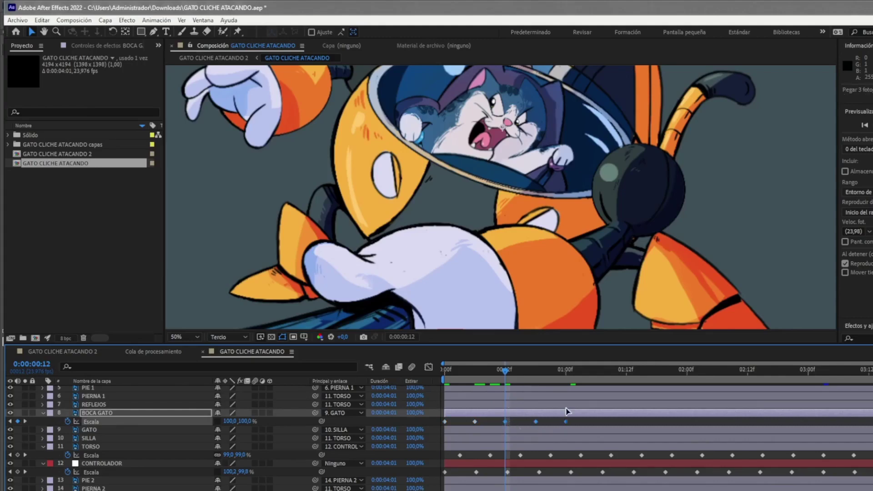
left_click(568, 374)
key("ctrl+v")
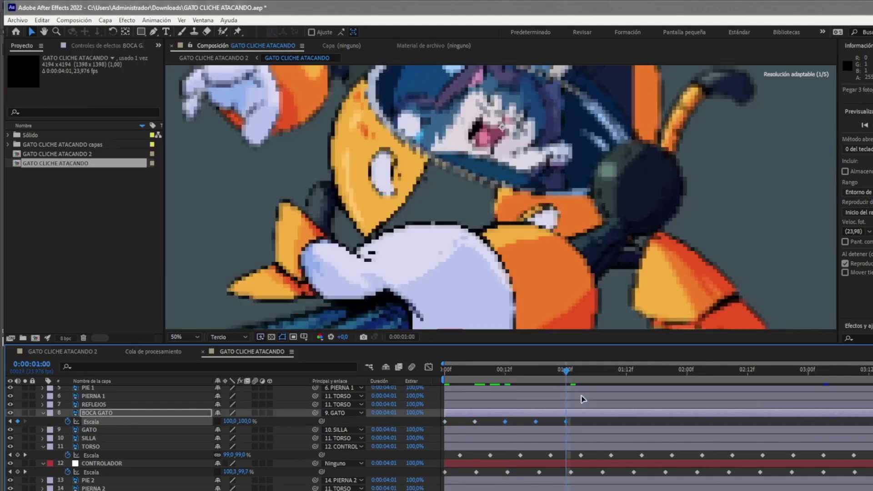
left_click_drag(651, 425, 416, 435)
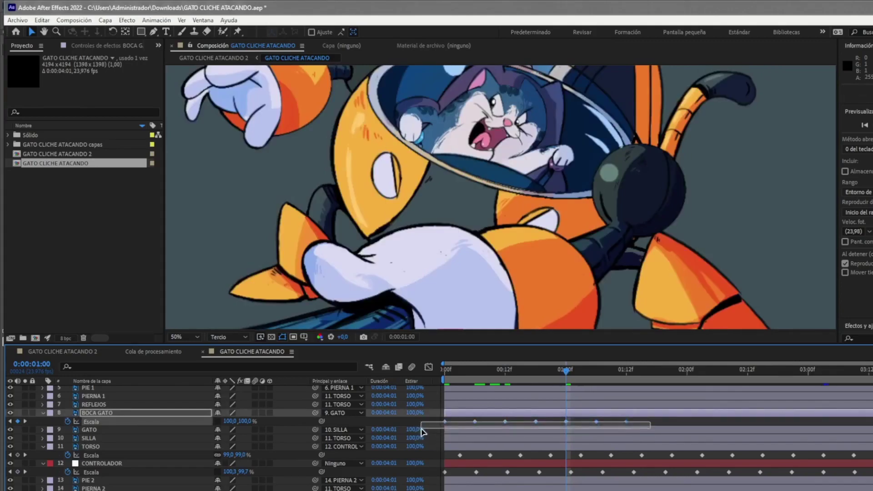
left_click(631, 372)
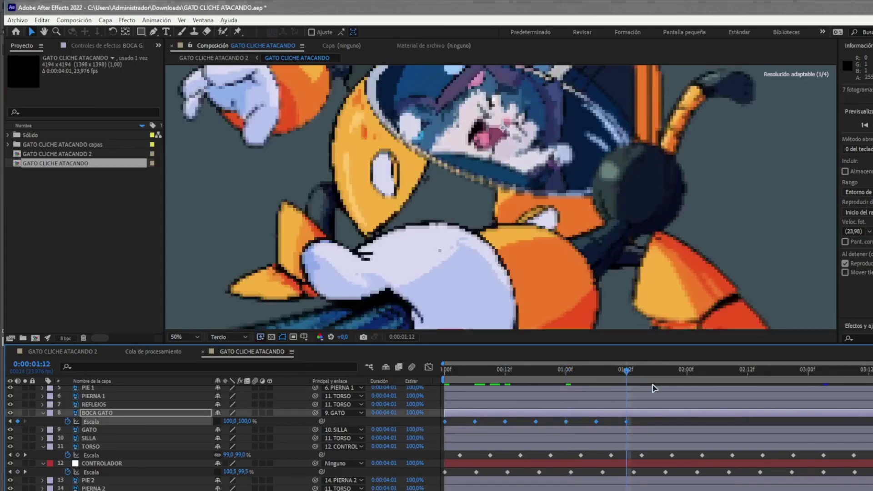
key("ctrl+v")
left_click(810, 374)
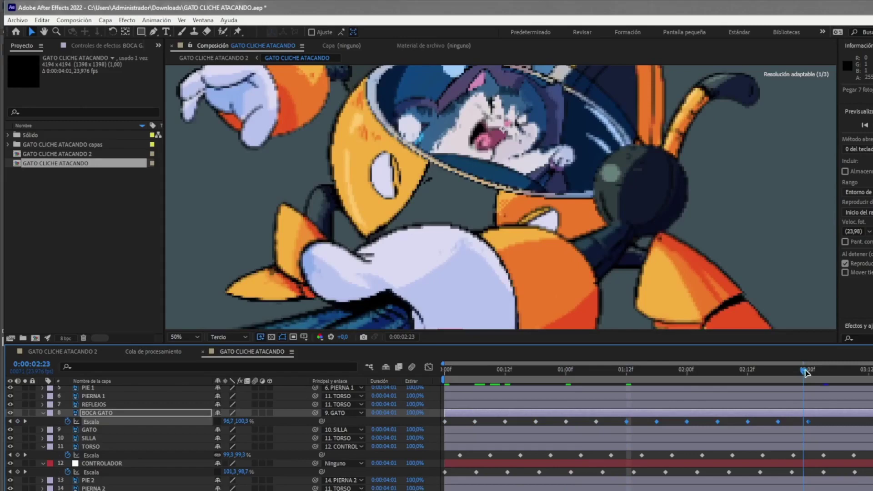
key("ctrl+v")
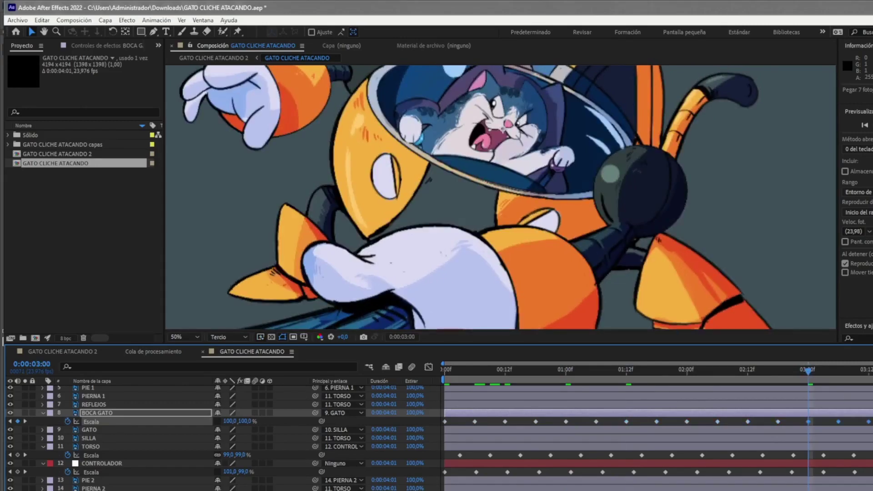
key("End")
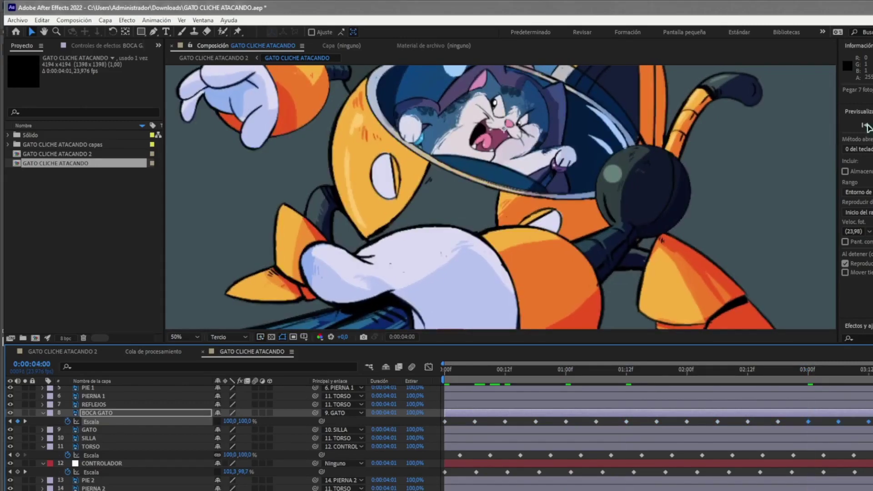
left_click(869, 126)
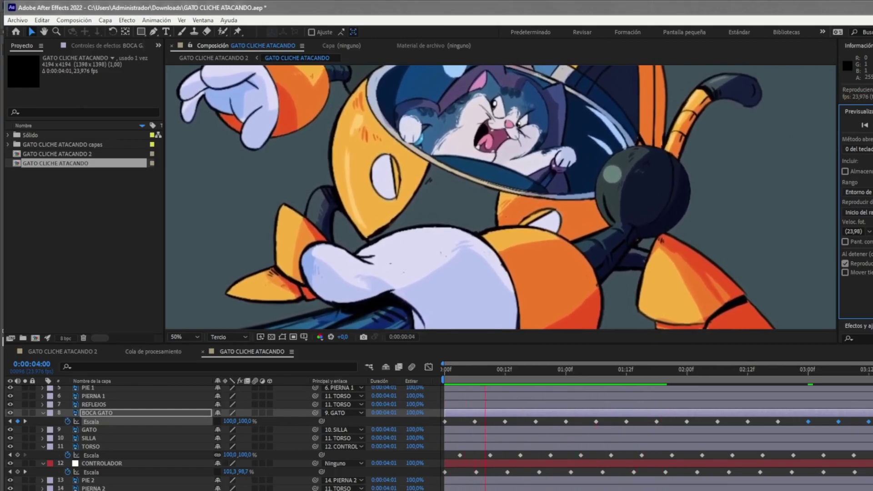
Step: Delete every BOCA GATO scale keyframe except the first
scroll(563, 153, "down", 2)
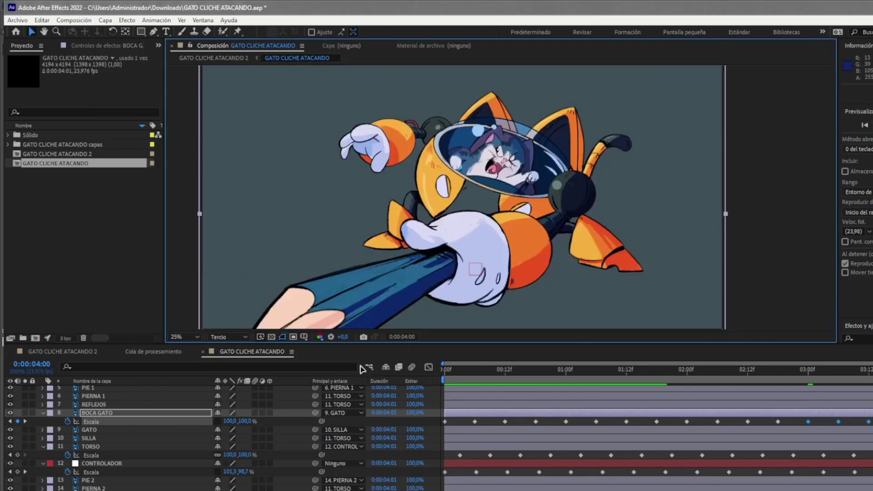
scroll(103, 416, "up", 1)
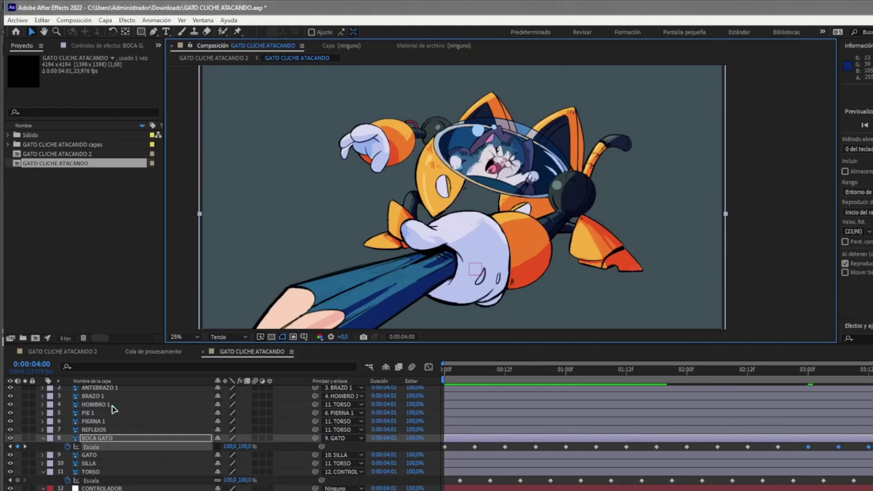
left_click_drag(451, 369, 470, 369)
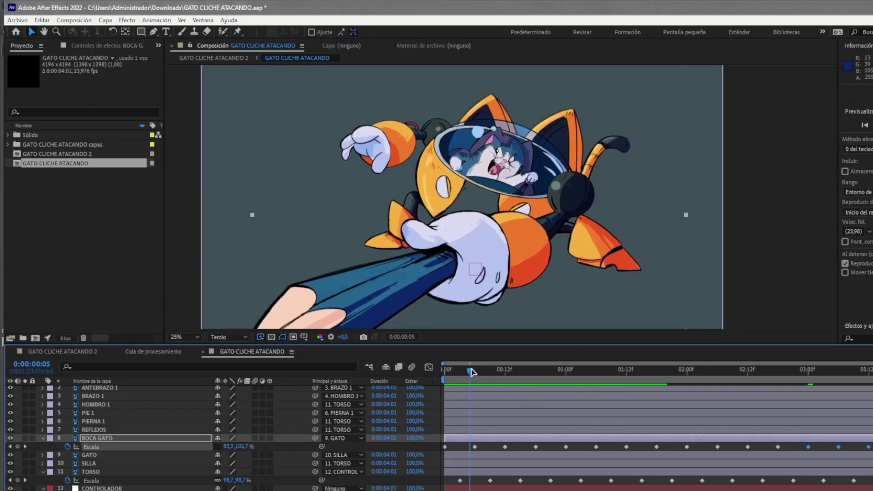
left_click_drag(468, 444, 870, 450)
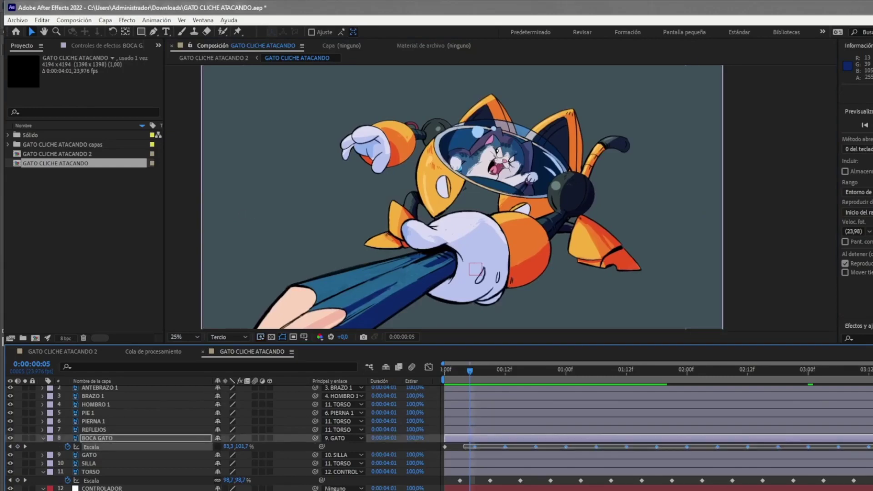
key("Delete")
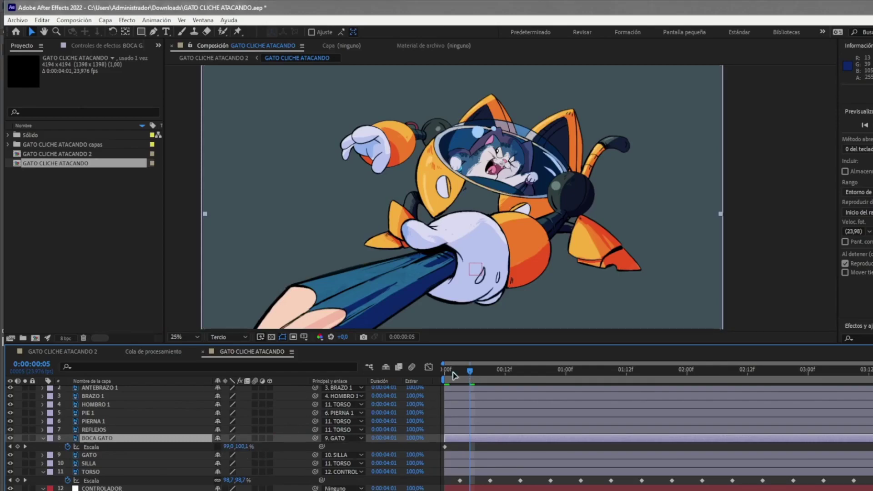
Step: Squash the mouth's vertical scale at frame 4
left_click_drag(468, 370, 426, 378)
left_click(464, 385)
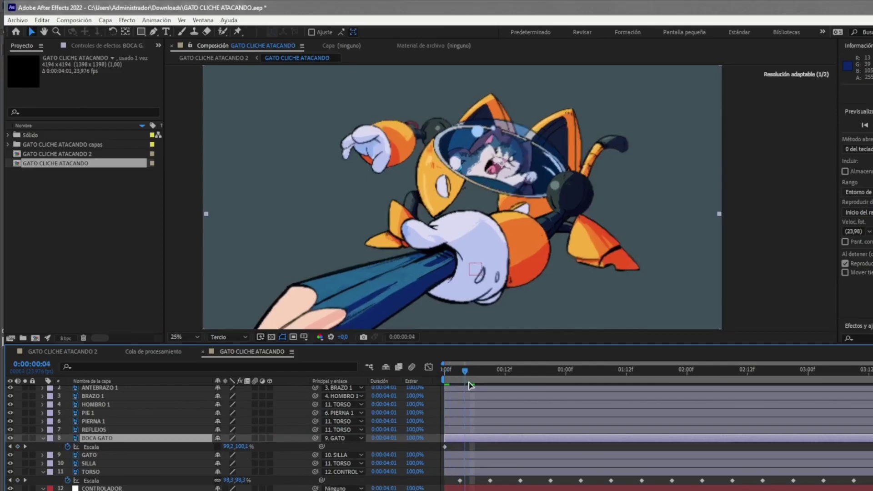
left_click_drag(248, 450, 221, 450)
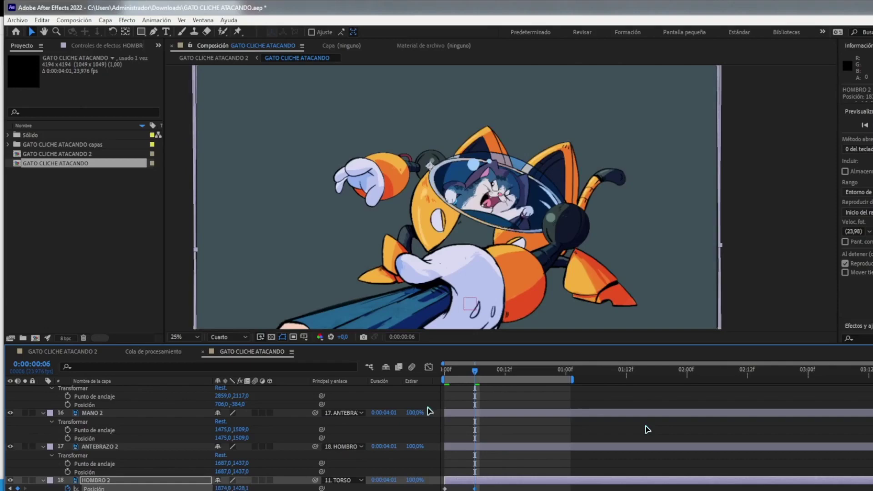
Step: Paste HOMBRO 2's position key at frame 12, repeat the three-key set, and preview
left_click_drag(472, 371, 476, 393)
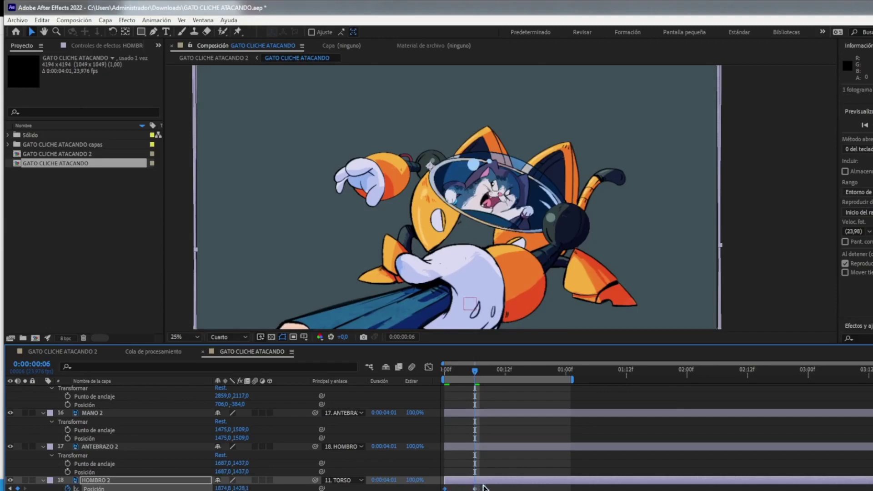
key("Page_Down")
key("Page_Down")
key("Page_Down")
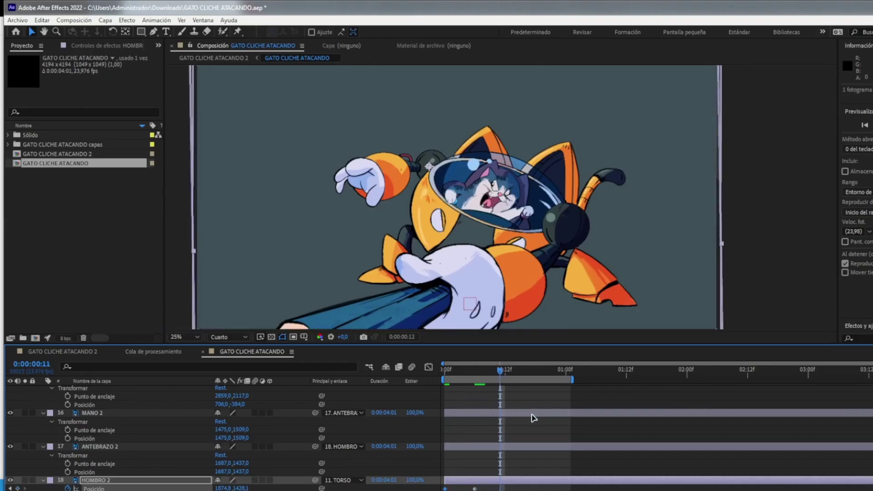
key("ctrl+v")
left_click_drag(524, 489, 442, 489)
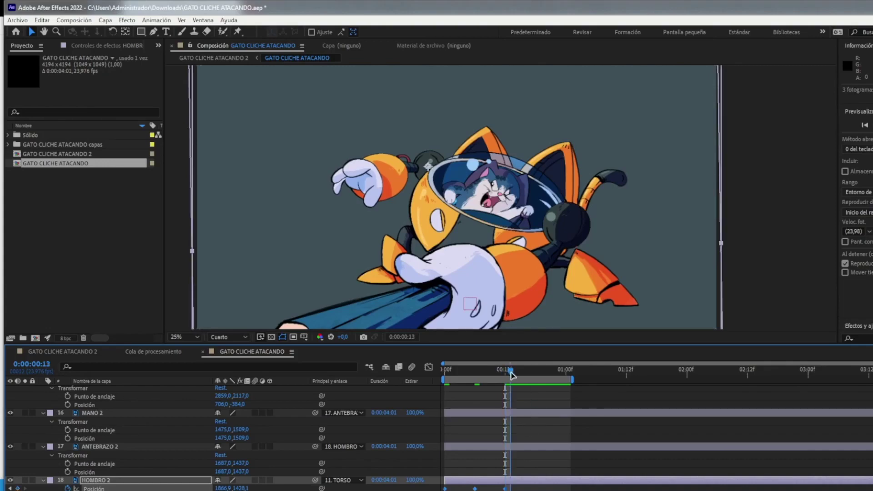
left_click_drag(508, 376, 508, 376)
key("ctrl+v")
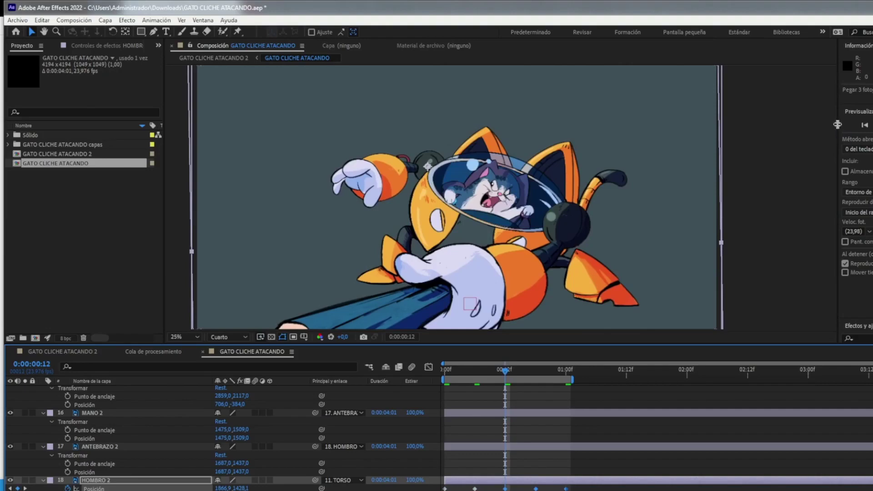
left_click(859, 129)
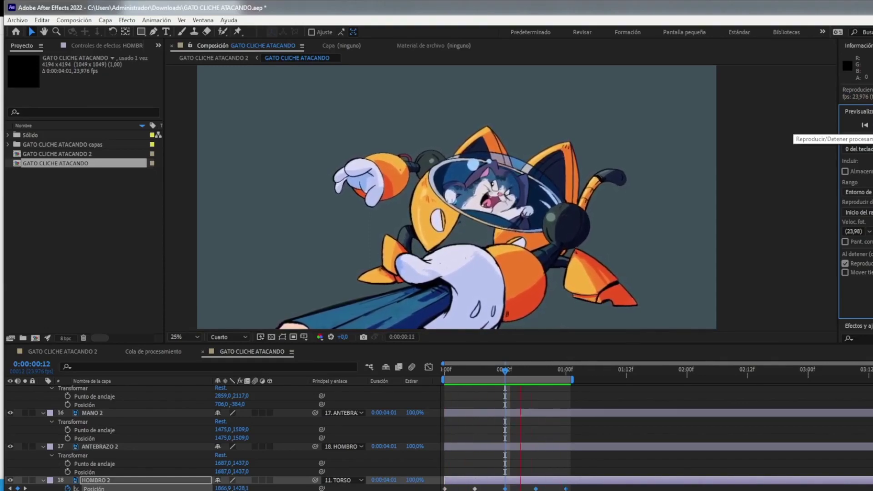
key("comma")
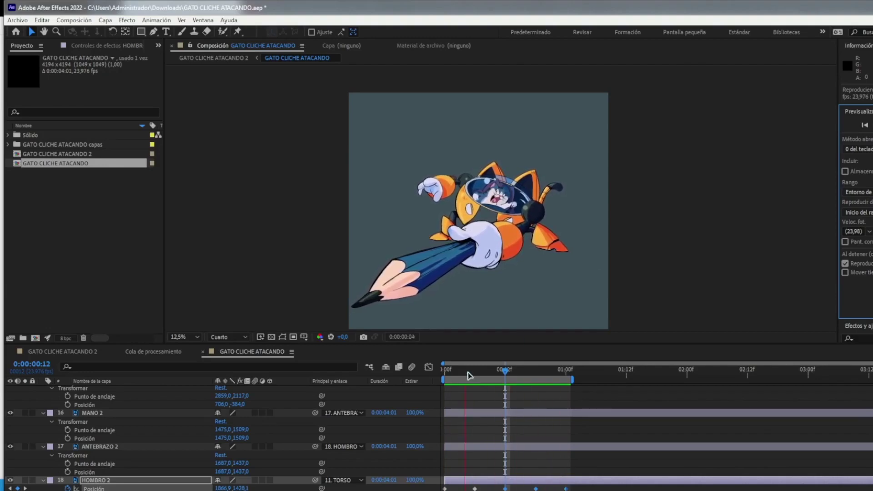
Step: Start a Rotación keyframe on the HOMBRO 1 shoulder layer at frame 0
key("space")
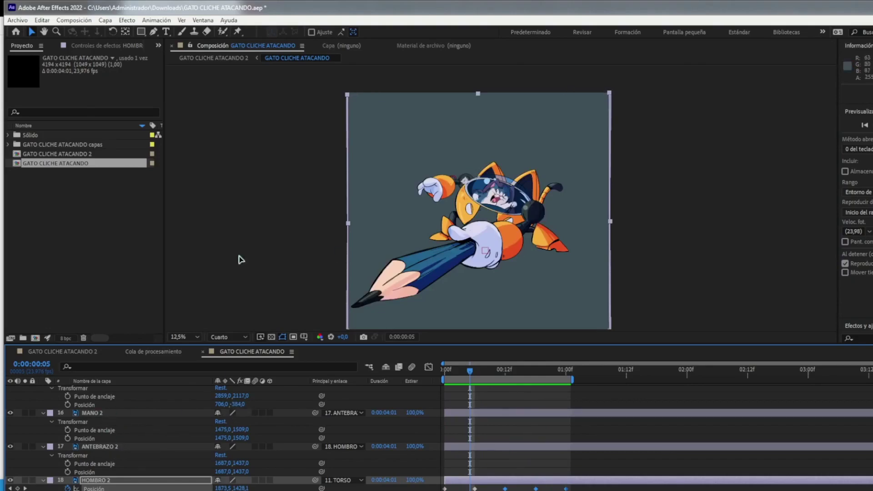
scroll(95, 420, "up", 2)
scroll(95, 418, "down", 1)
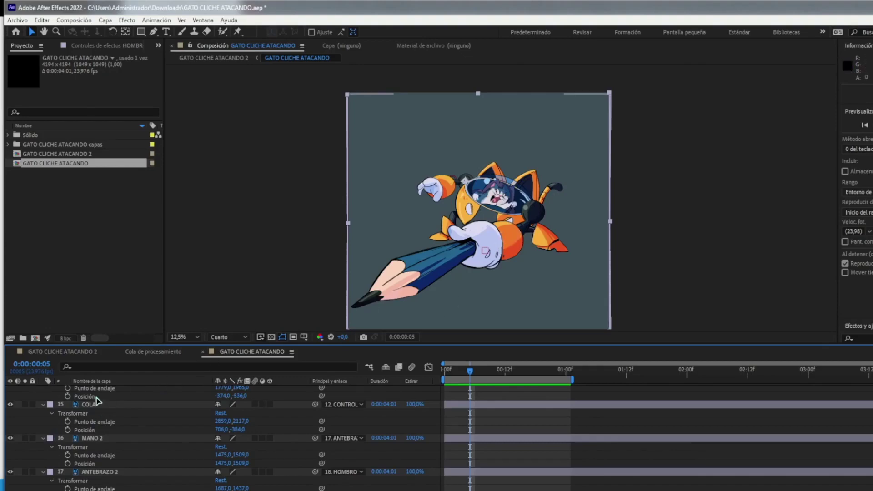
scroll(96, 404, "up", 1)
scroll(101, 409, "up", 1)
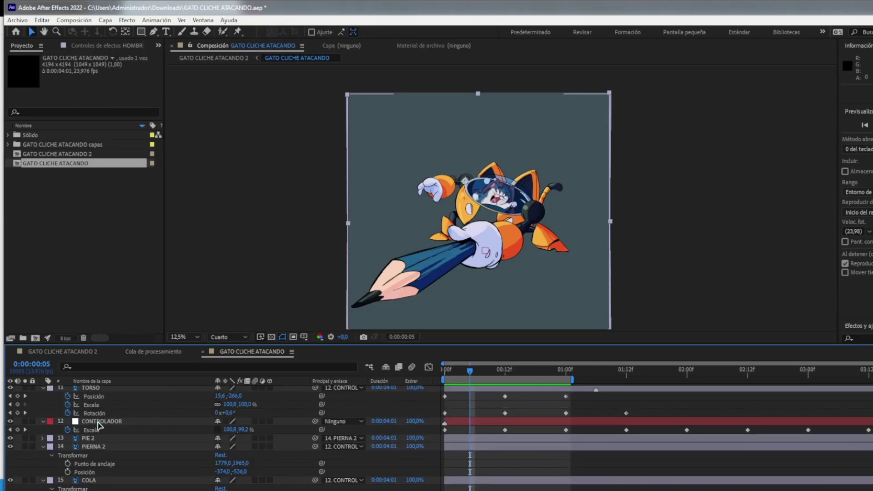
scroll(101, 413, "up", 1)
scroll(101, 417, "up", 1)
scroll(100, 414, "up", 1)
scroll(101, 415, "up", 1)
scroll(99, 406, "up", 2)
left_click(95, 396)
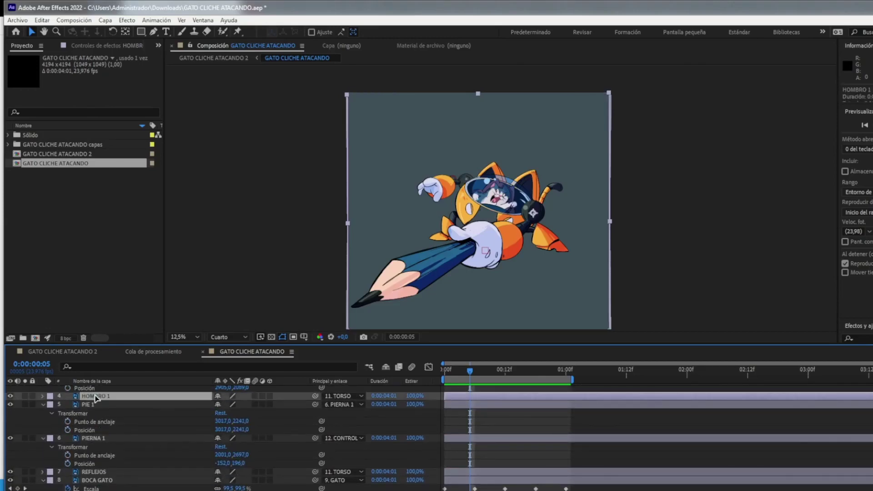
left_click_drag(471, 373, 444, 373)
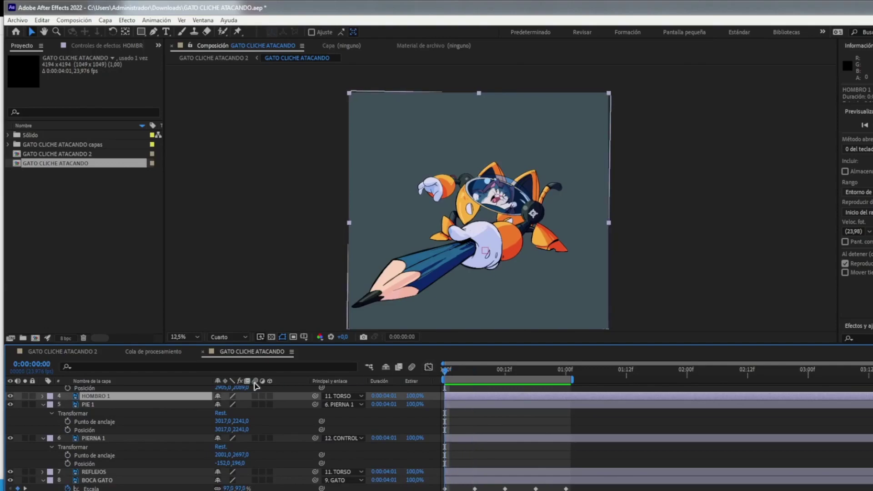
key("r")
left_click(67, 404)
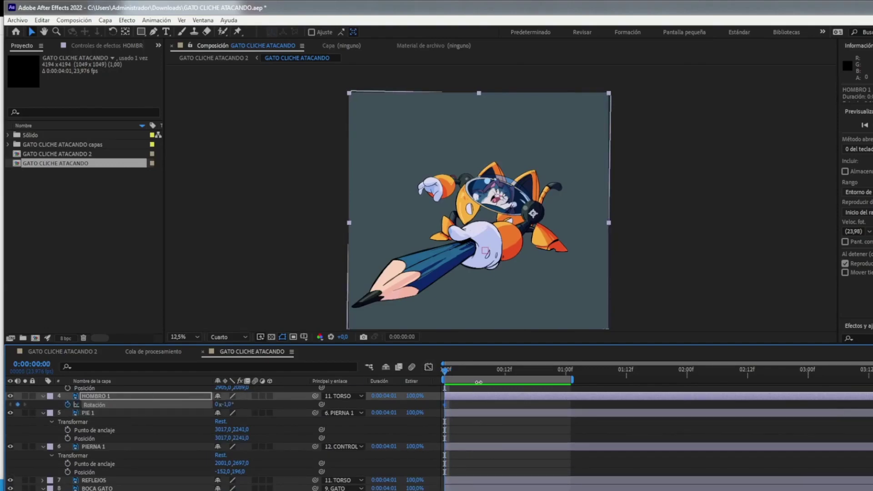
Step: Set the shoulder rotation to 2° at frame 6, keeping 0° at the start
key("equal")
key("equal")
key("Page_Down")
key("Page_Down")
key("Page_Down")
key("Page_Down")
key("Page_Down")
key("Page_Down")
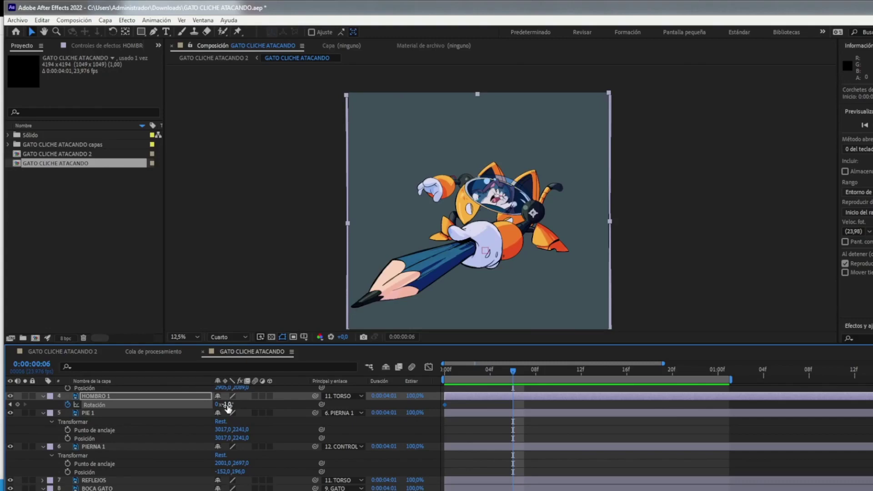
left_click_drag(230, 405, 231, 406)
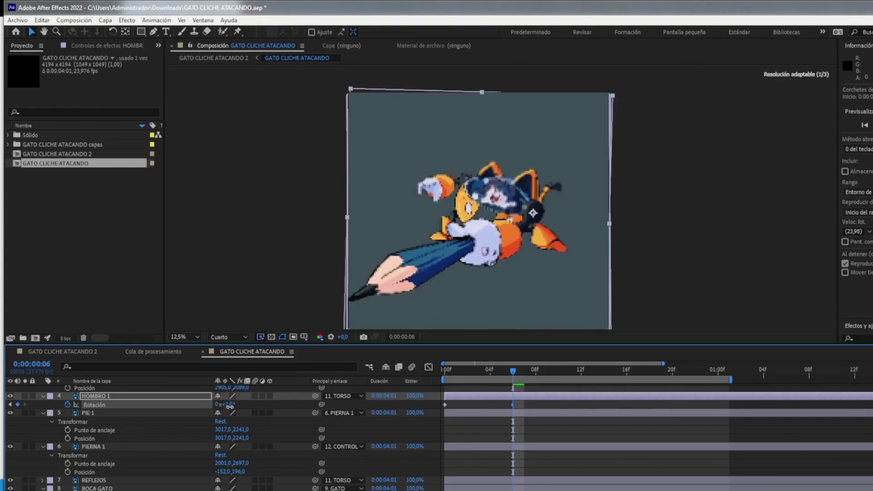
left_click(441, 371)
left_click(223, 405)
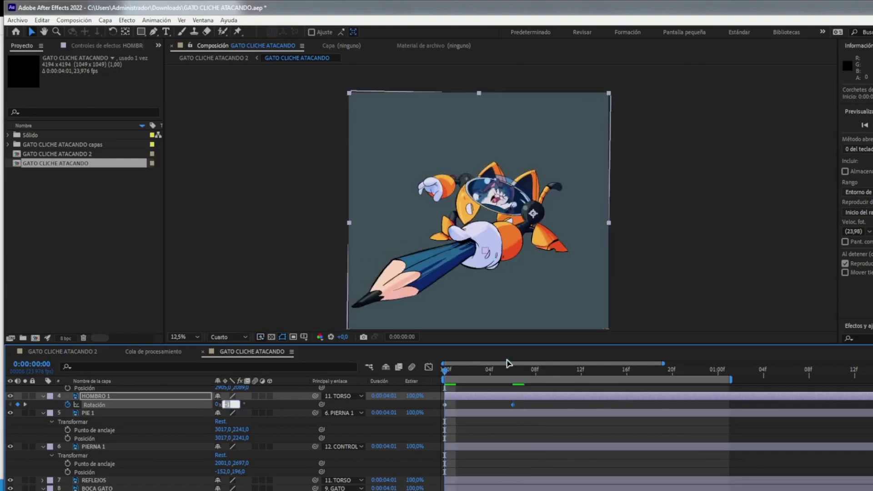
key("Return")
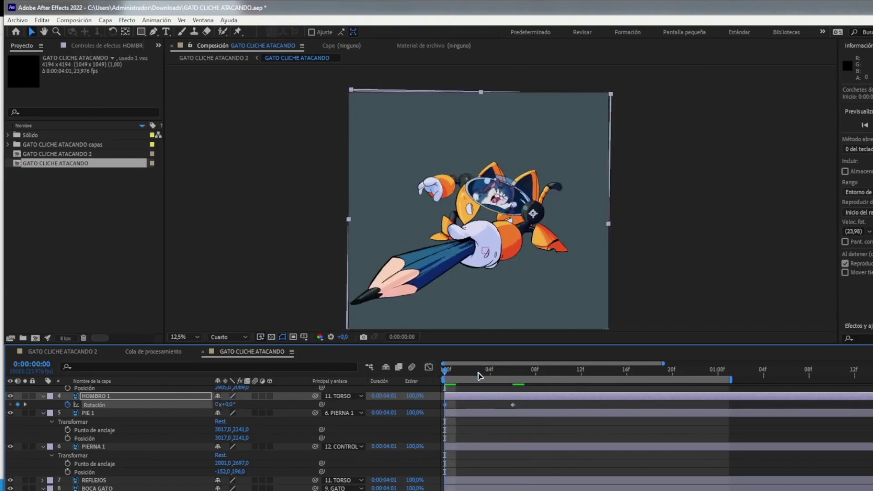
left_click_drag(478, 376, 512, 376)
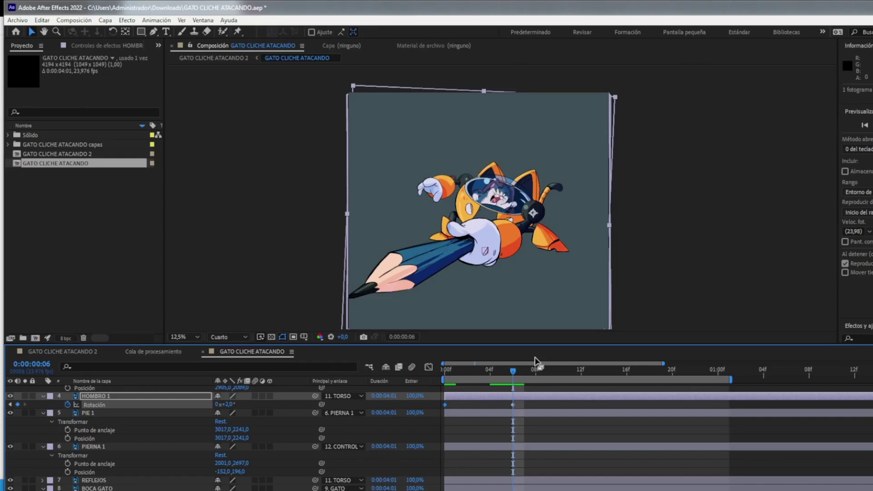
Step: Paste the 0° key at frame 12 and the three-key set again, then preview the swing
key("space")
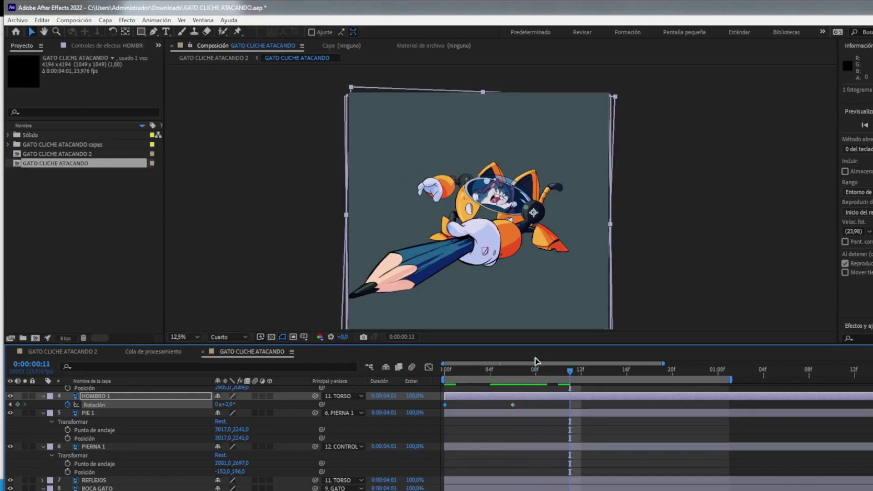
key("ctrl+v")
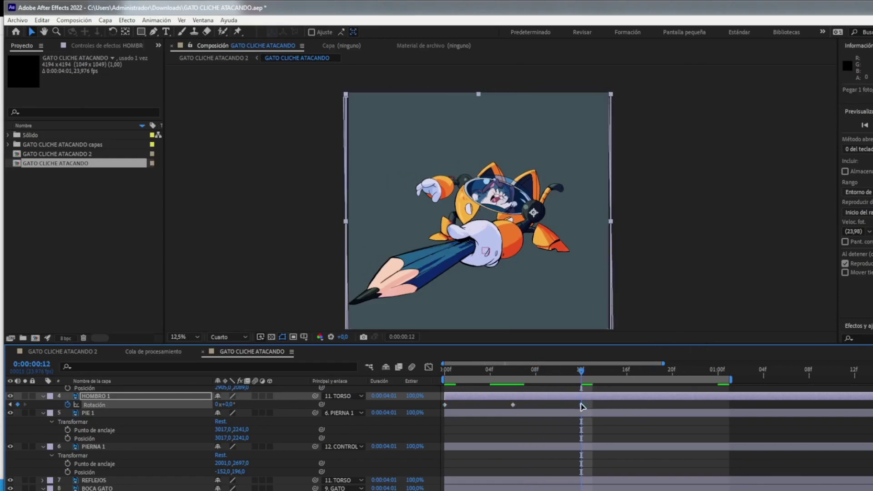
left_click_drag(591, 416, 408, 403)
key("ctrl+v")
key("space")
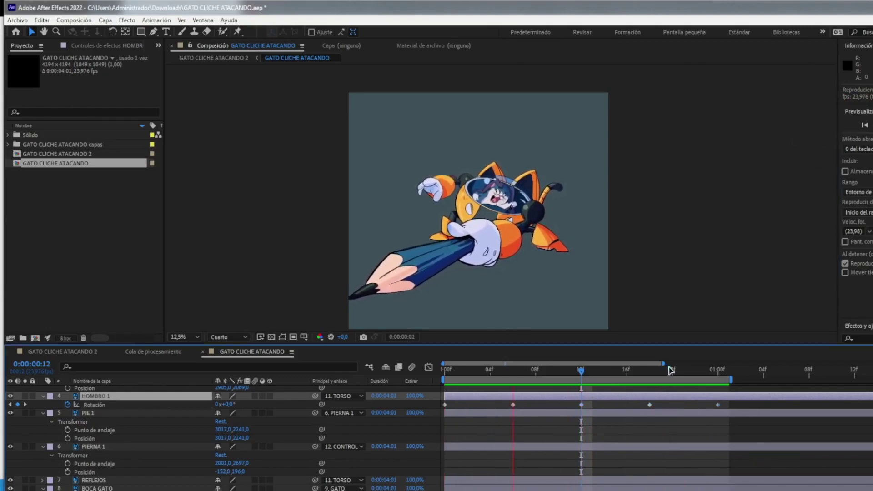
left_click(517, 385)
left_click_drag(517, 385, 422, 368)
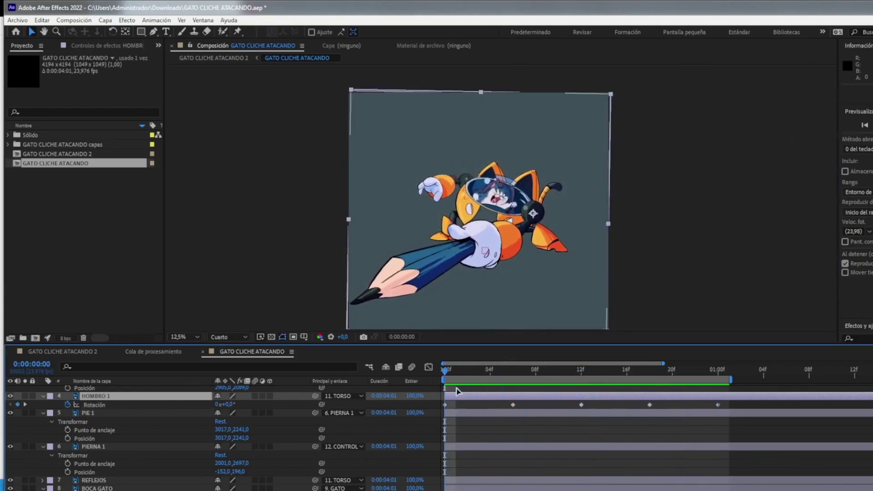
Step: Select the HOMBRO 1 rotation keyframes and inspect their curve in the Graph Editor
left_click(429, 368)
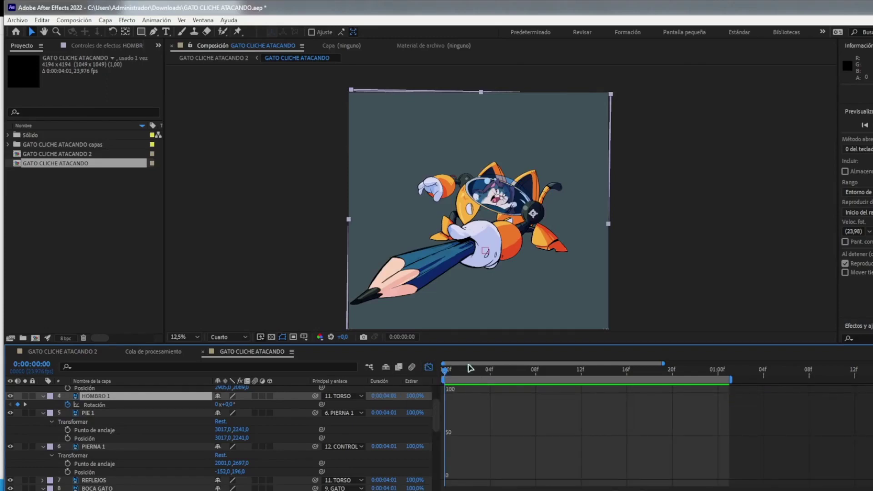
left_click(428, 368)
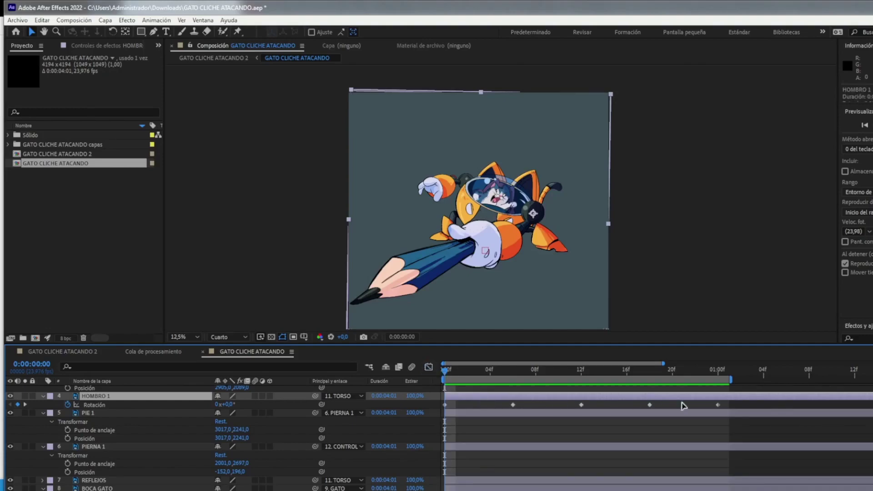
left_click_drag(735, 409, 440, 408)
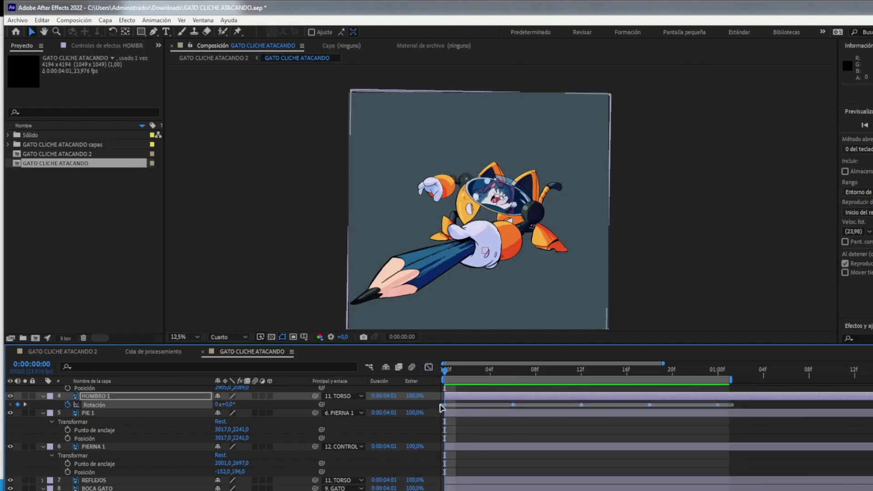
left_click(429, 368)
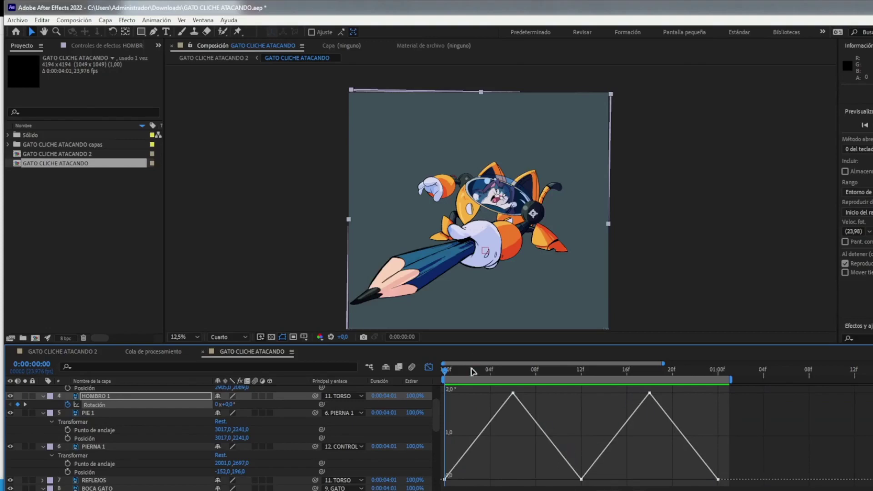
left_click(429, 367)
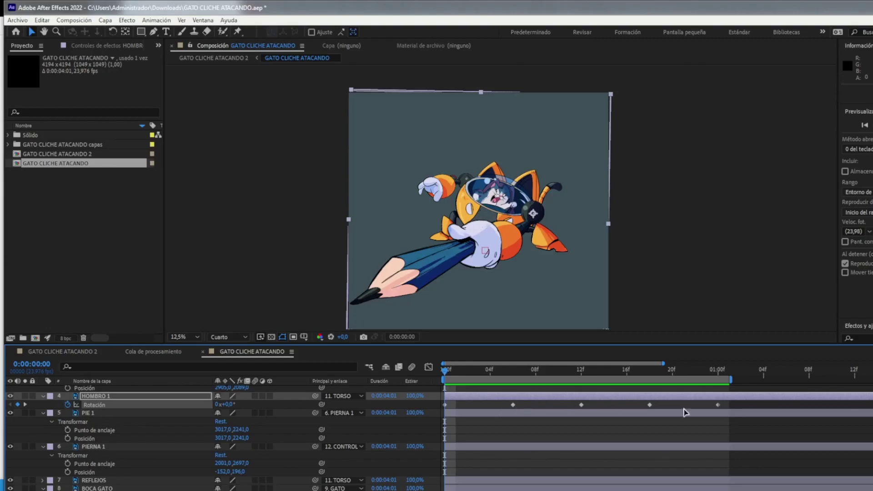
left_click(729, 407)
Step: Apply Easy Ease (F9) to all five rotation keyframes, check the curve, and preview
left_click_drag(730, 400, 436, 411)
key("F9")
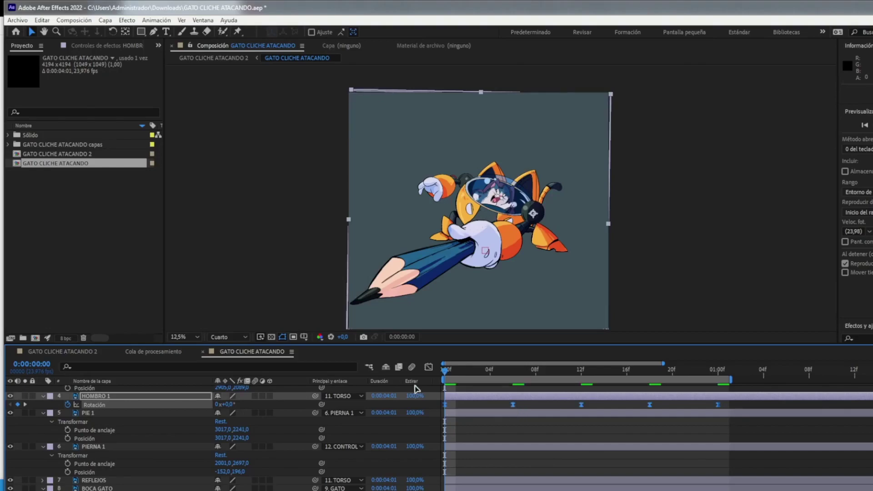
left_click(429, 367)
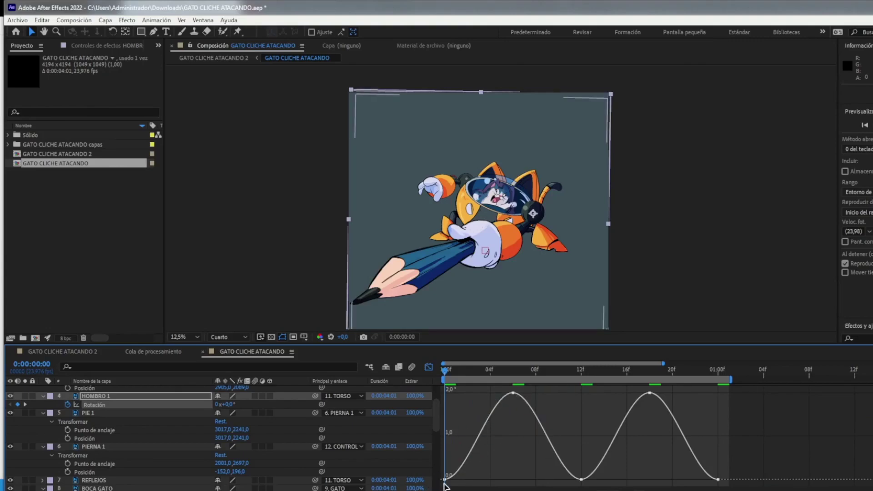
mouse_move(444, 478)
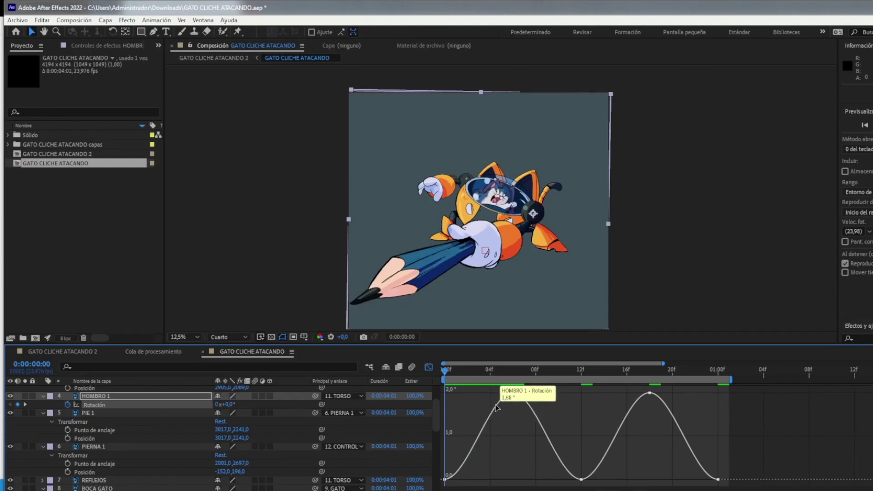
mouse_move(515, 396)
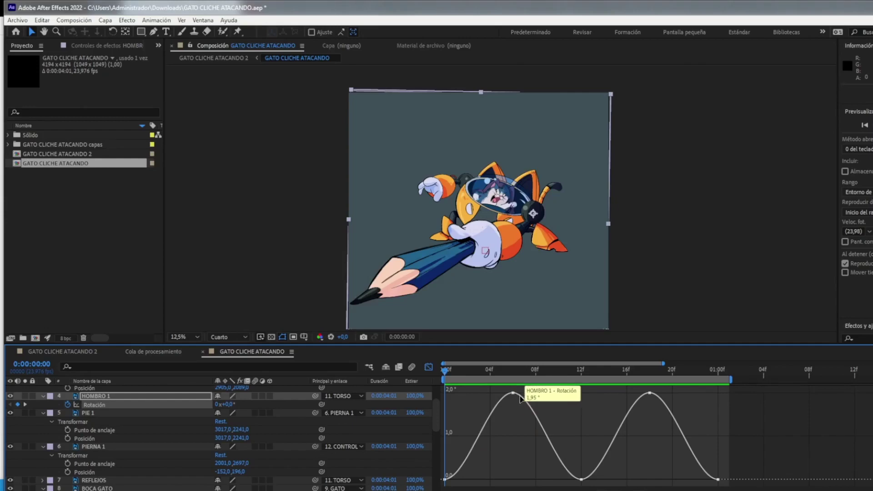
left_click(428, 367)
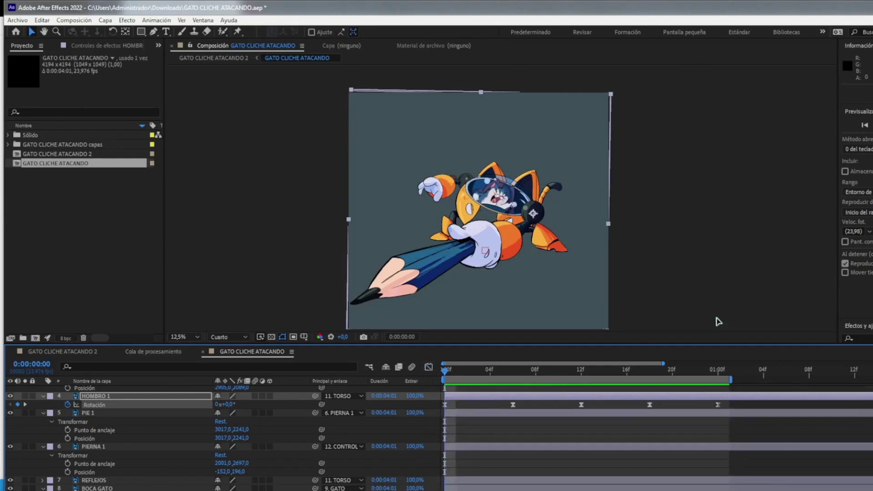
left_click(869, 129)
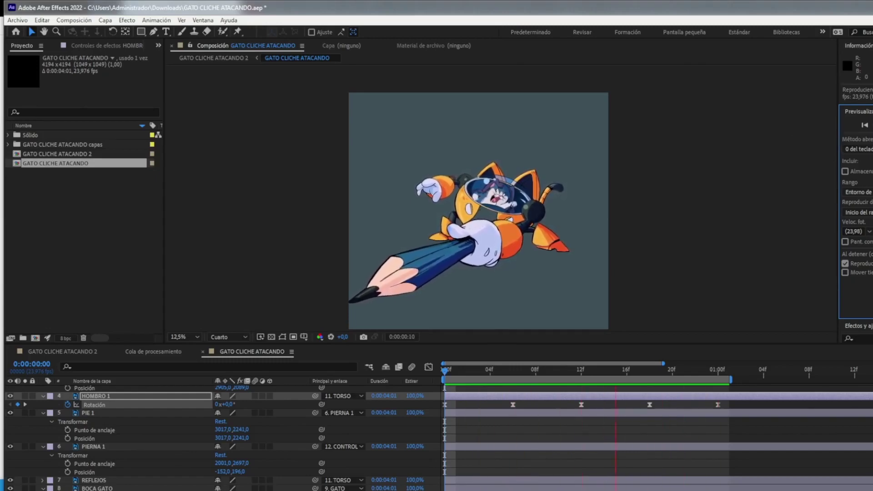
Step: Show HOMBRO 1's Escala (100 × 100%) together with its Rotación at frame 6
key("space")
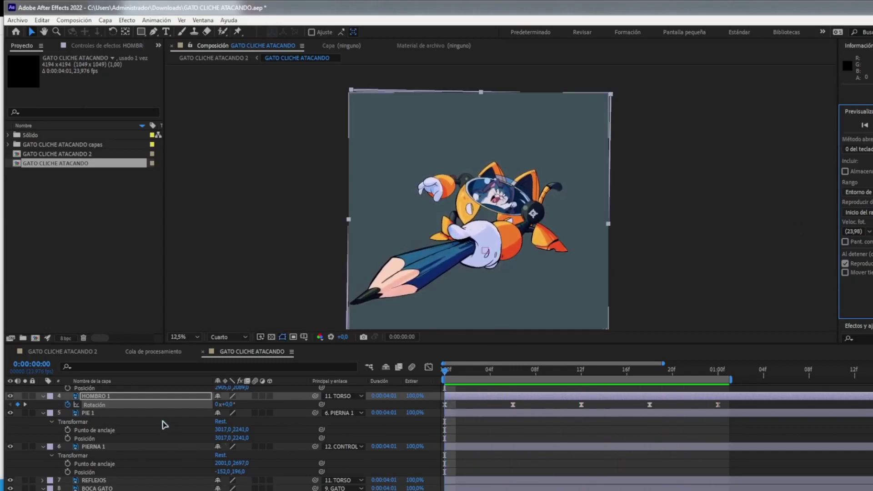
key("s")
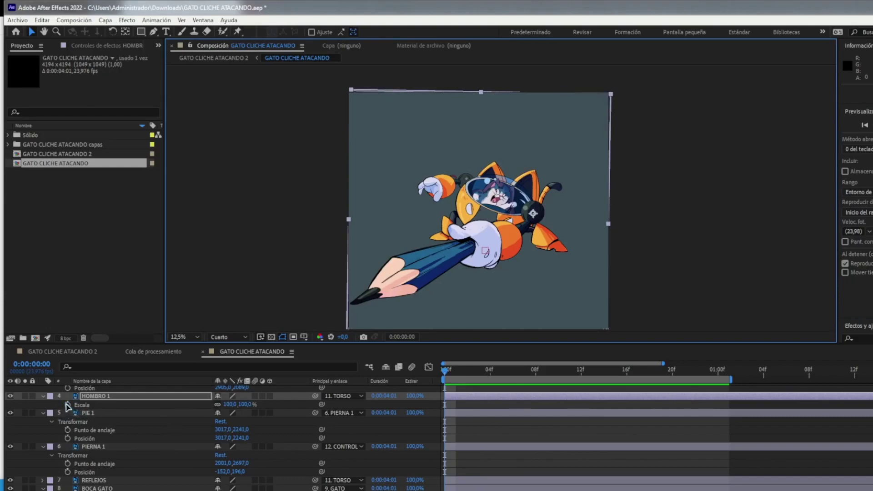
key("shift+r")
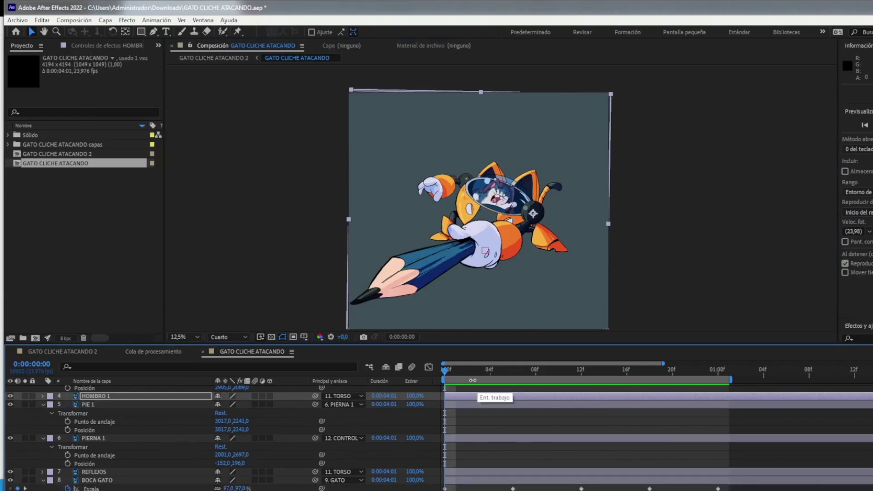
left_click_drag(472, 376, 515, 376)
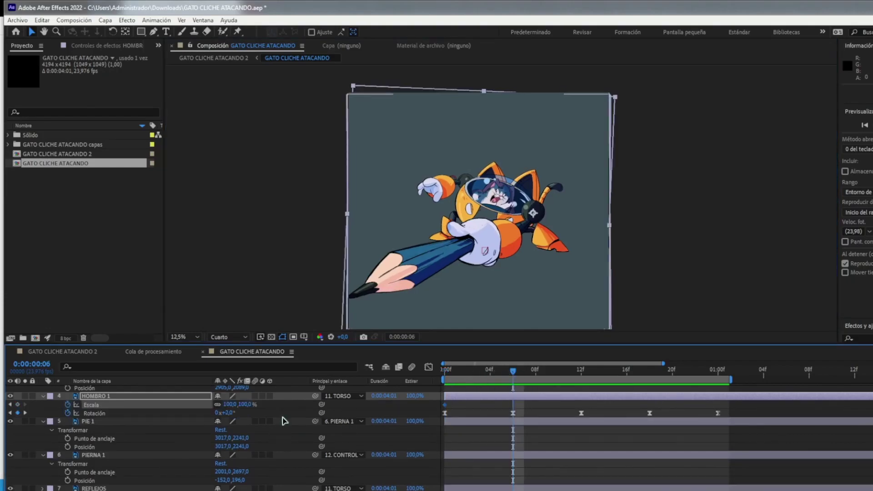